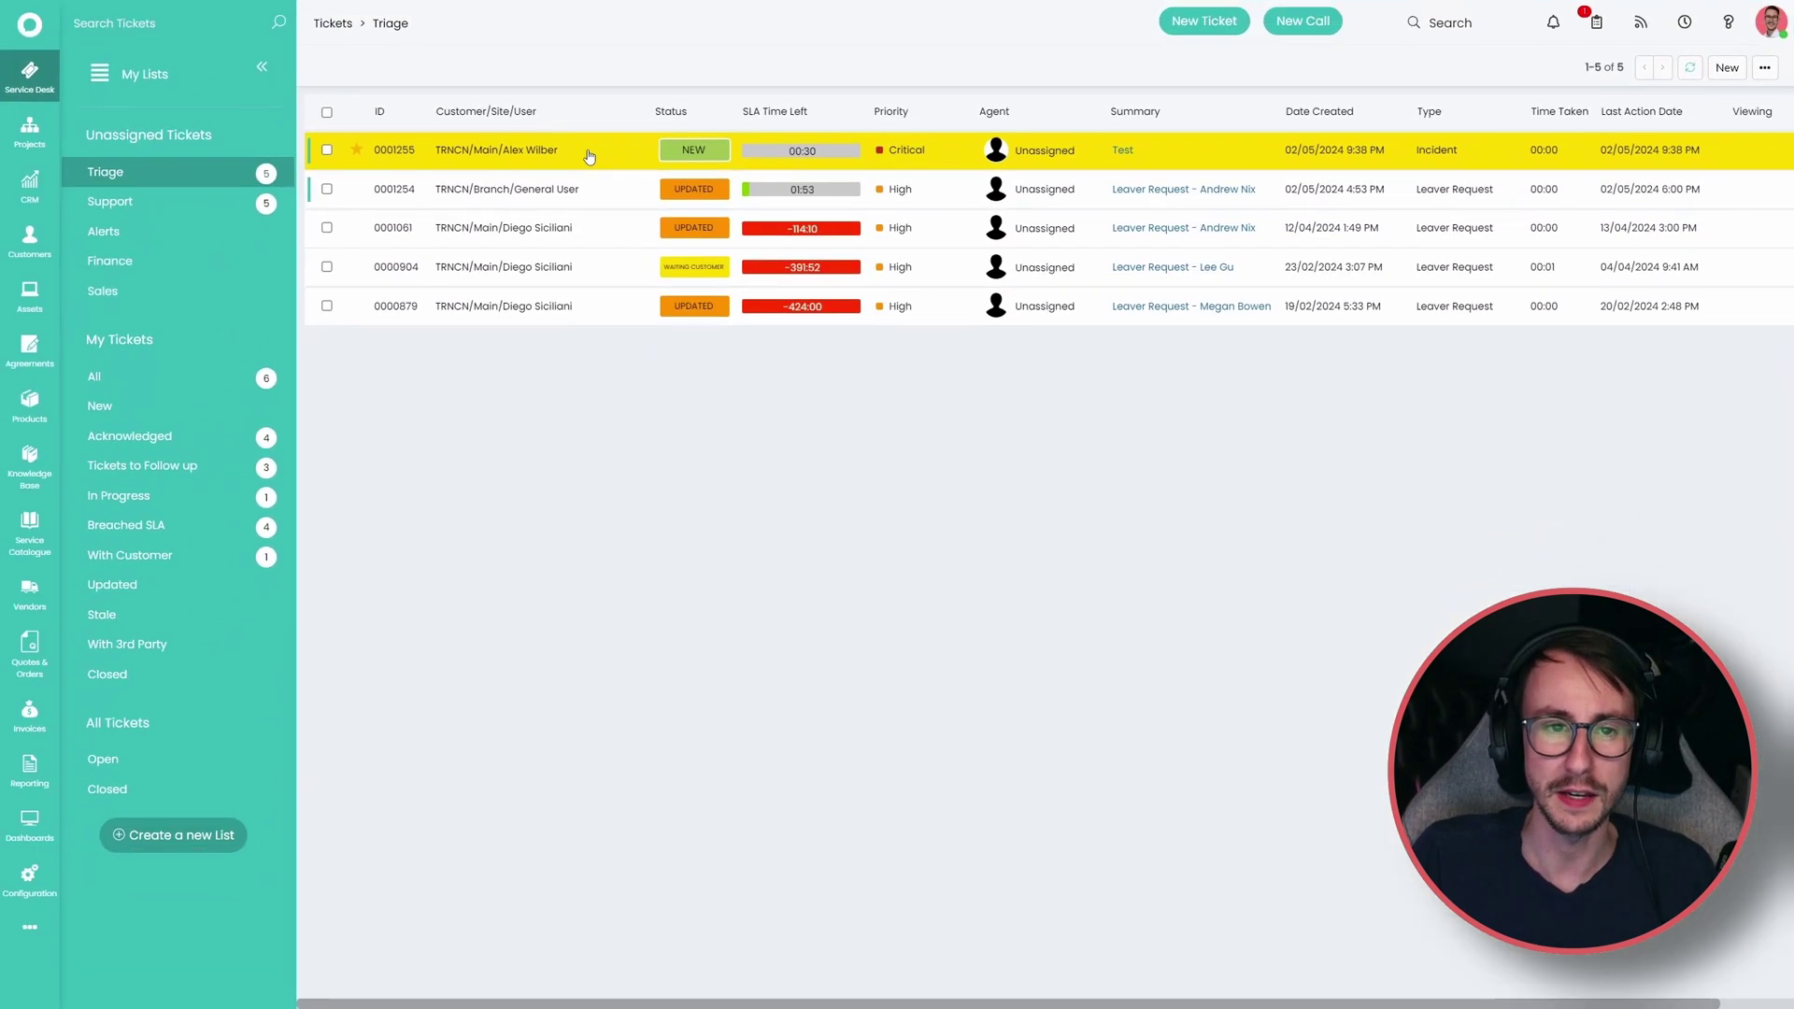
# Open ticket 0001255's details, then go back to the Triage ticket list
pyautogui.click(770, 404)
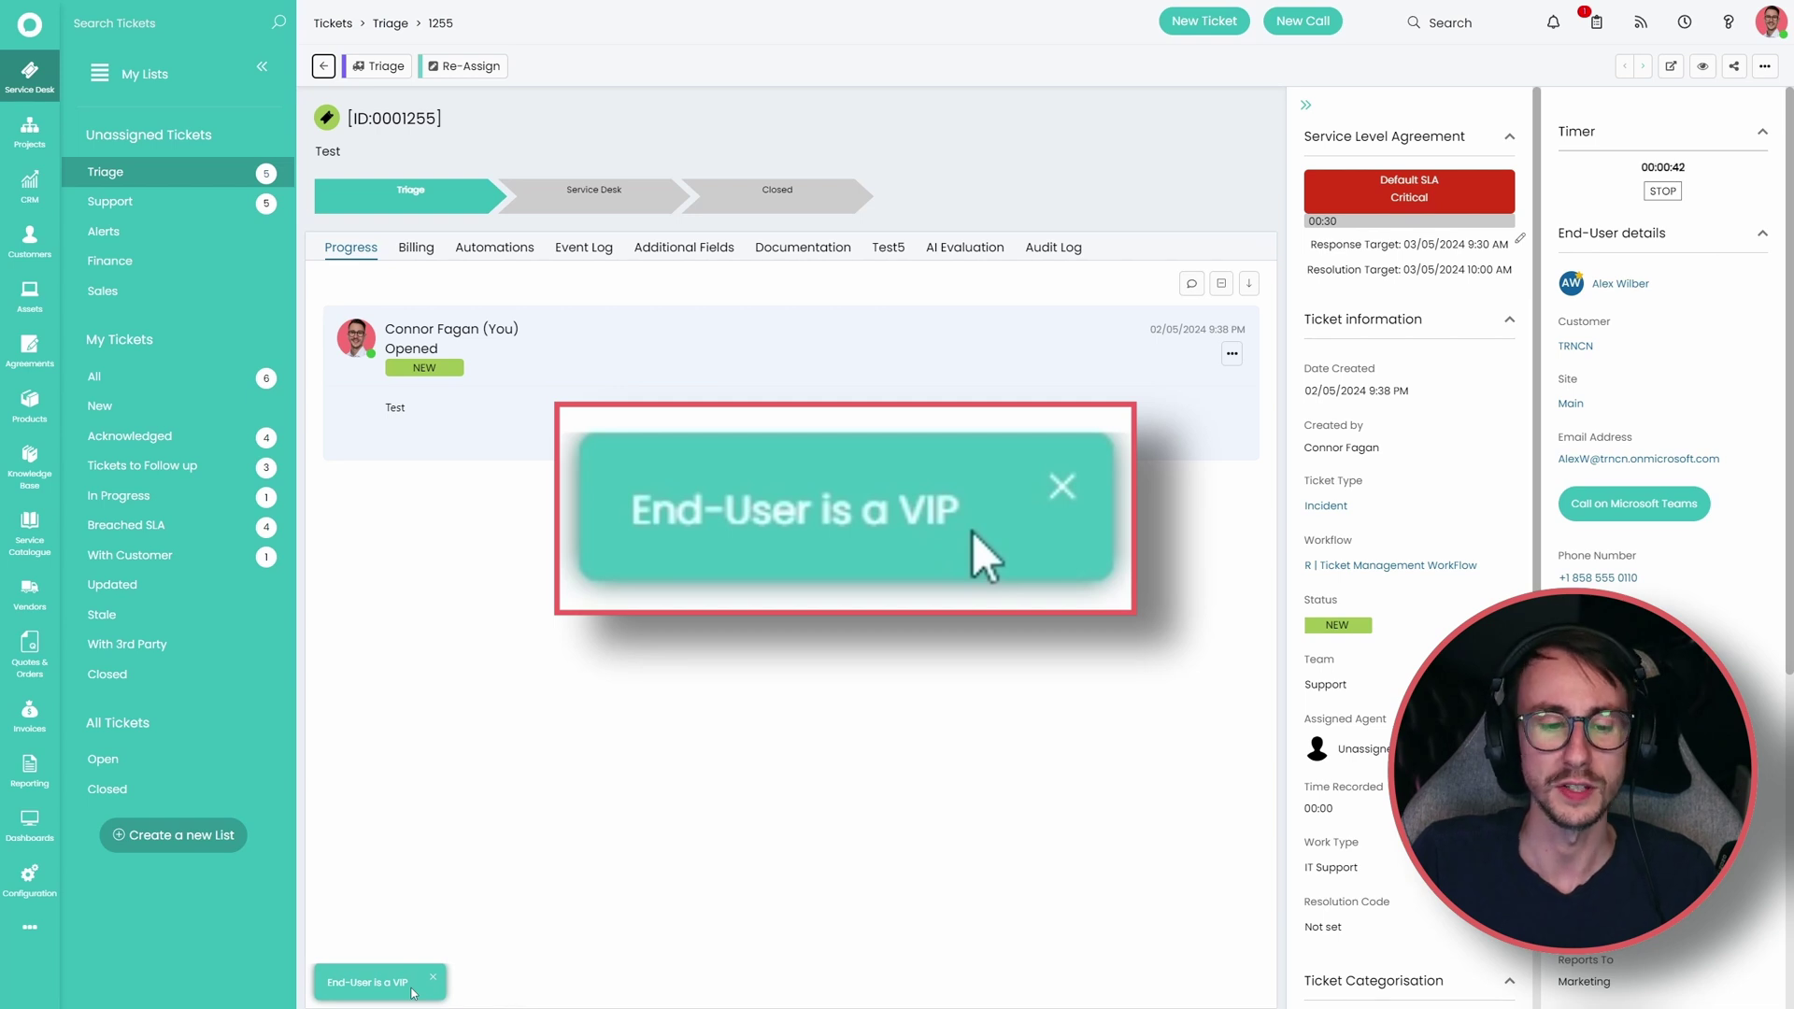
pyautogui.click(323, 67)
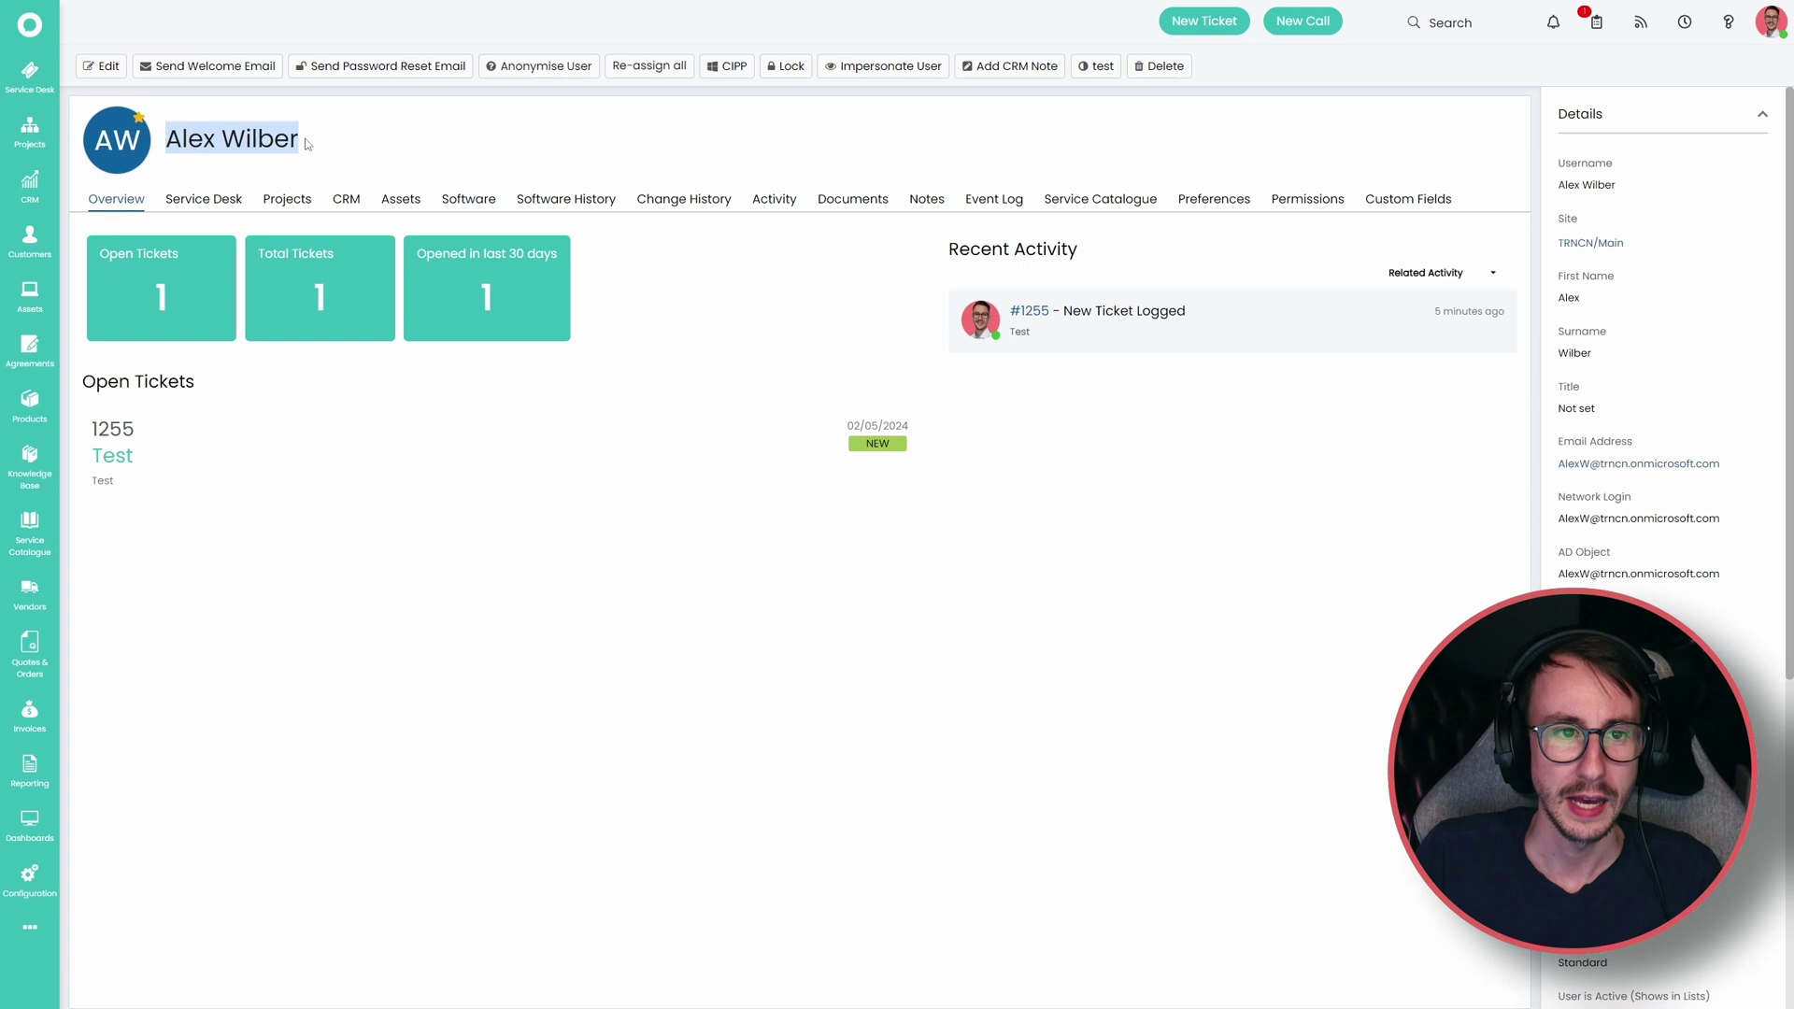
# Open the end user's record at its Preferences settings
pyautogui.click(306, 145)
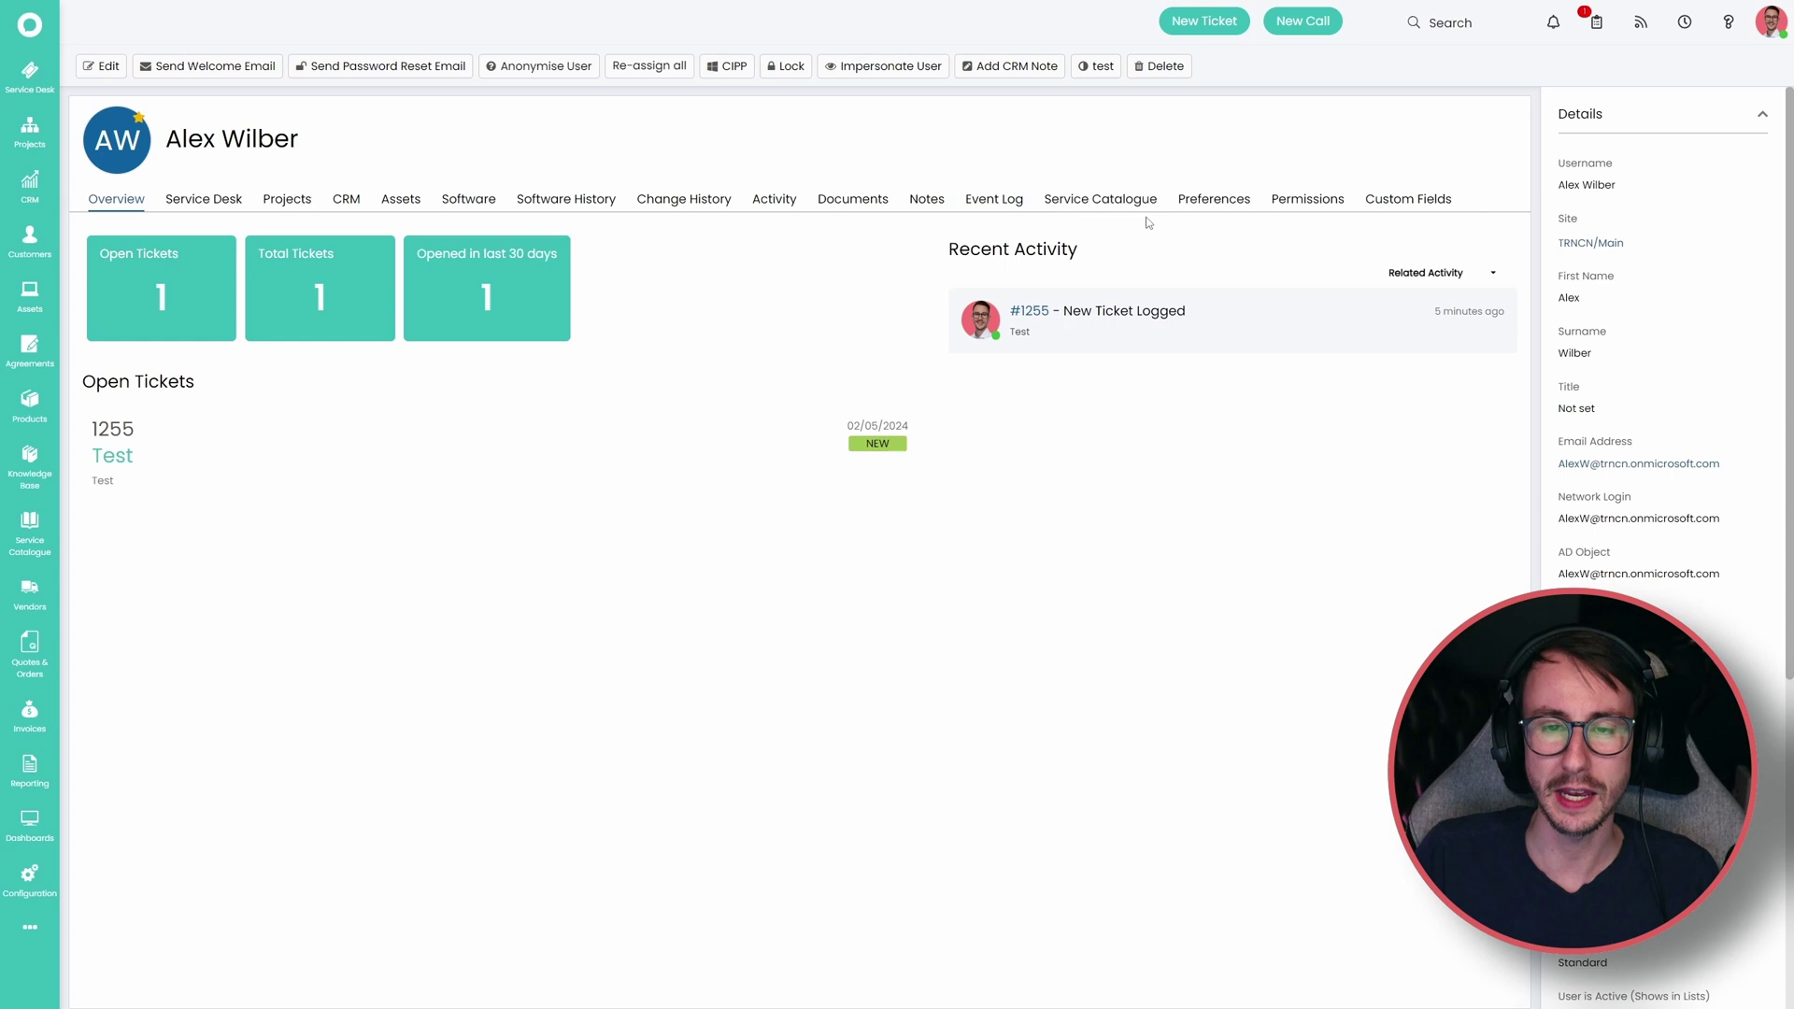
pyautogui.click(1214, 199)
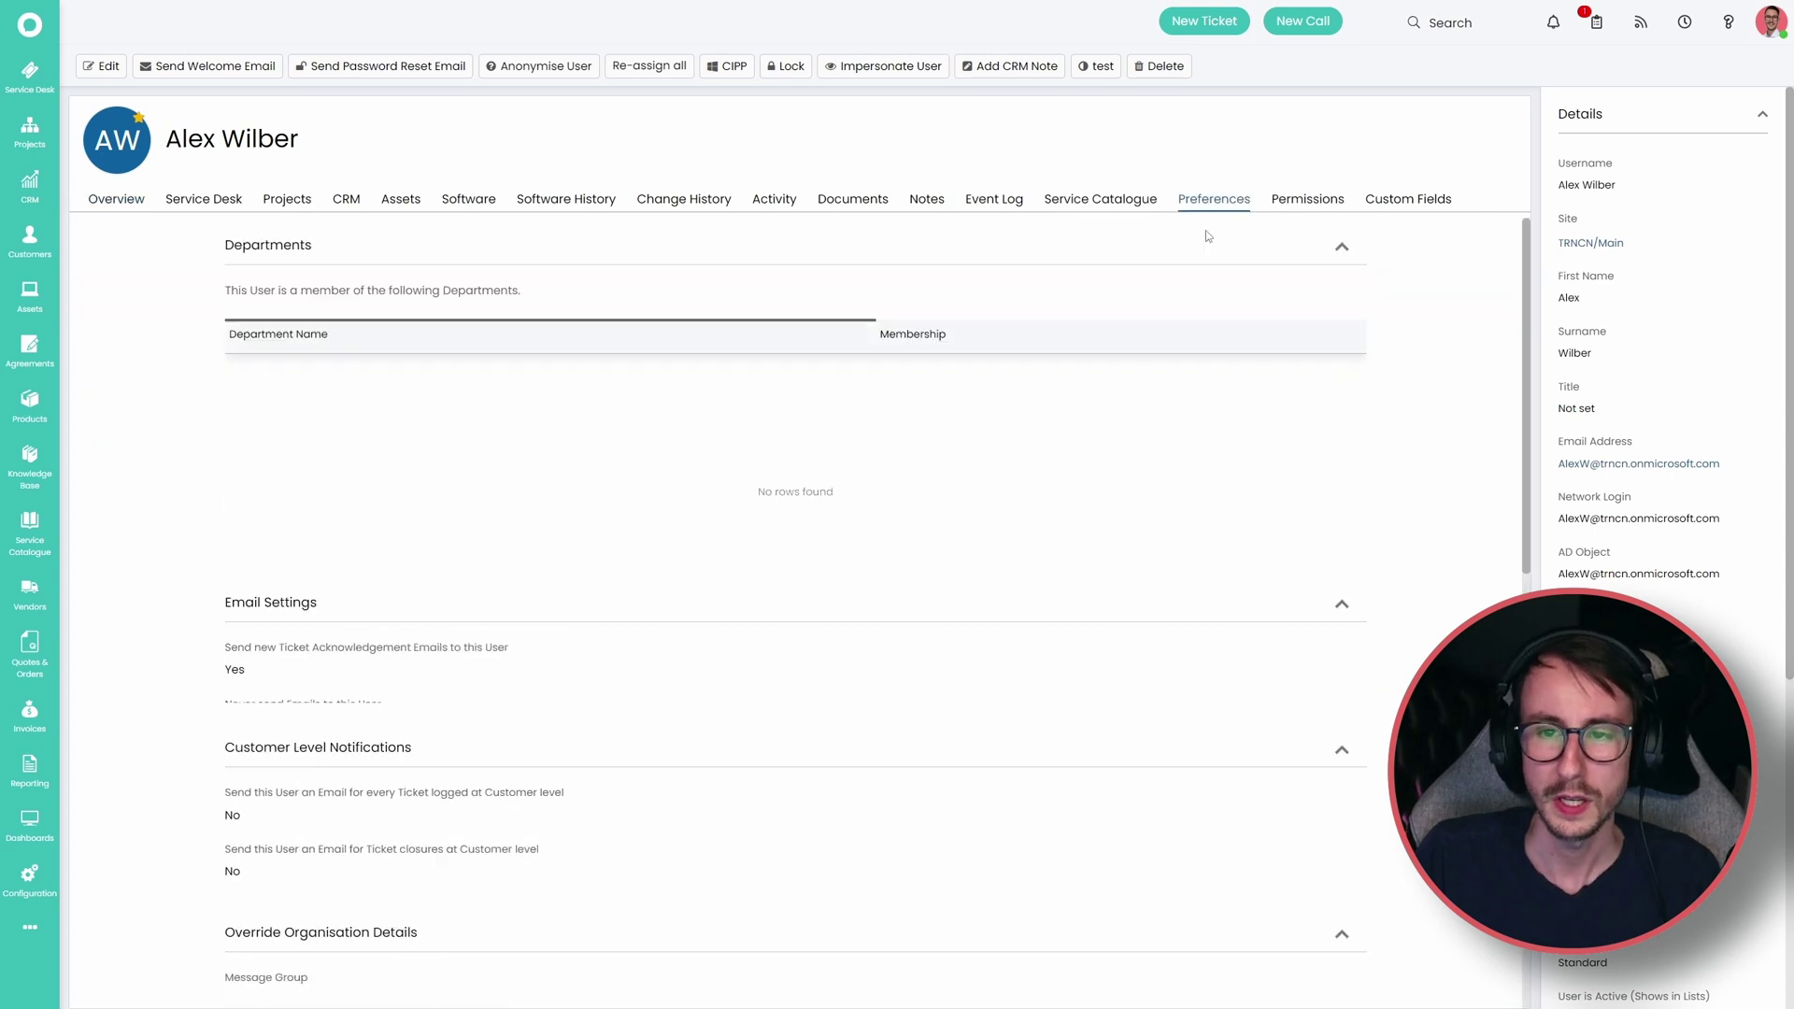
pyautogui.scroll(-7, 219, 772)
pyautogui.scroll(-7, 219, 772)
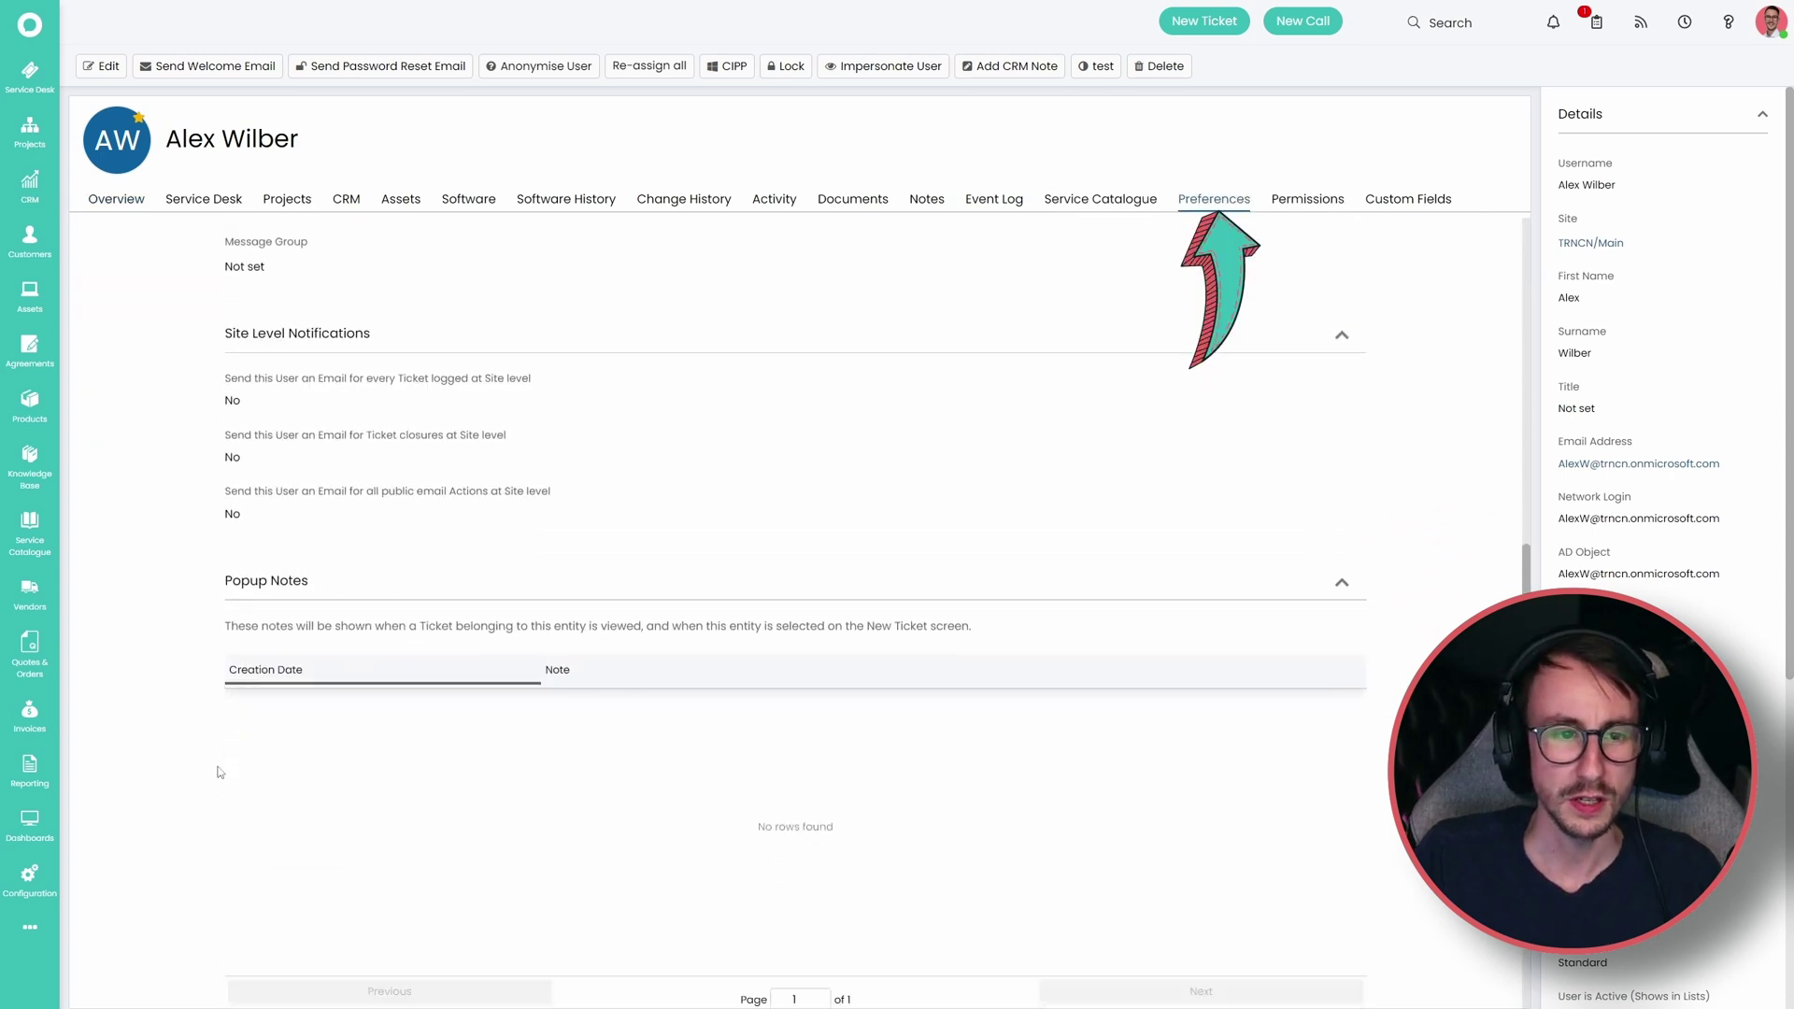
# Put the user record in edit mode and review VIP/Priority Escalation set to 1
pyautogui.click(107, 67)
pyautogui.moveTo(225, 665); pyautogui.dragTo(342, 667)
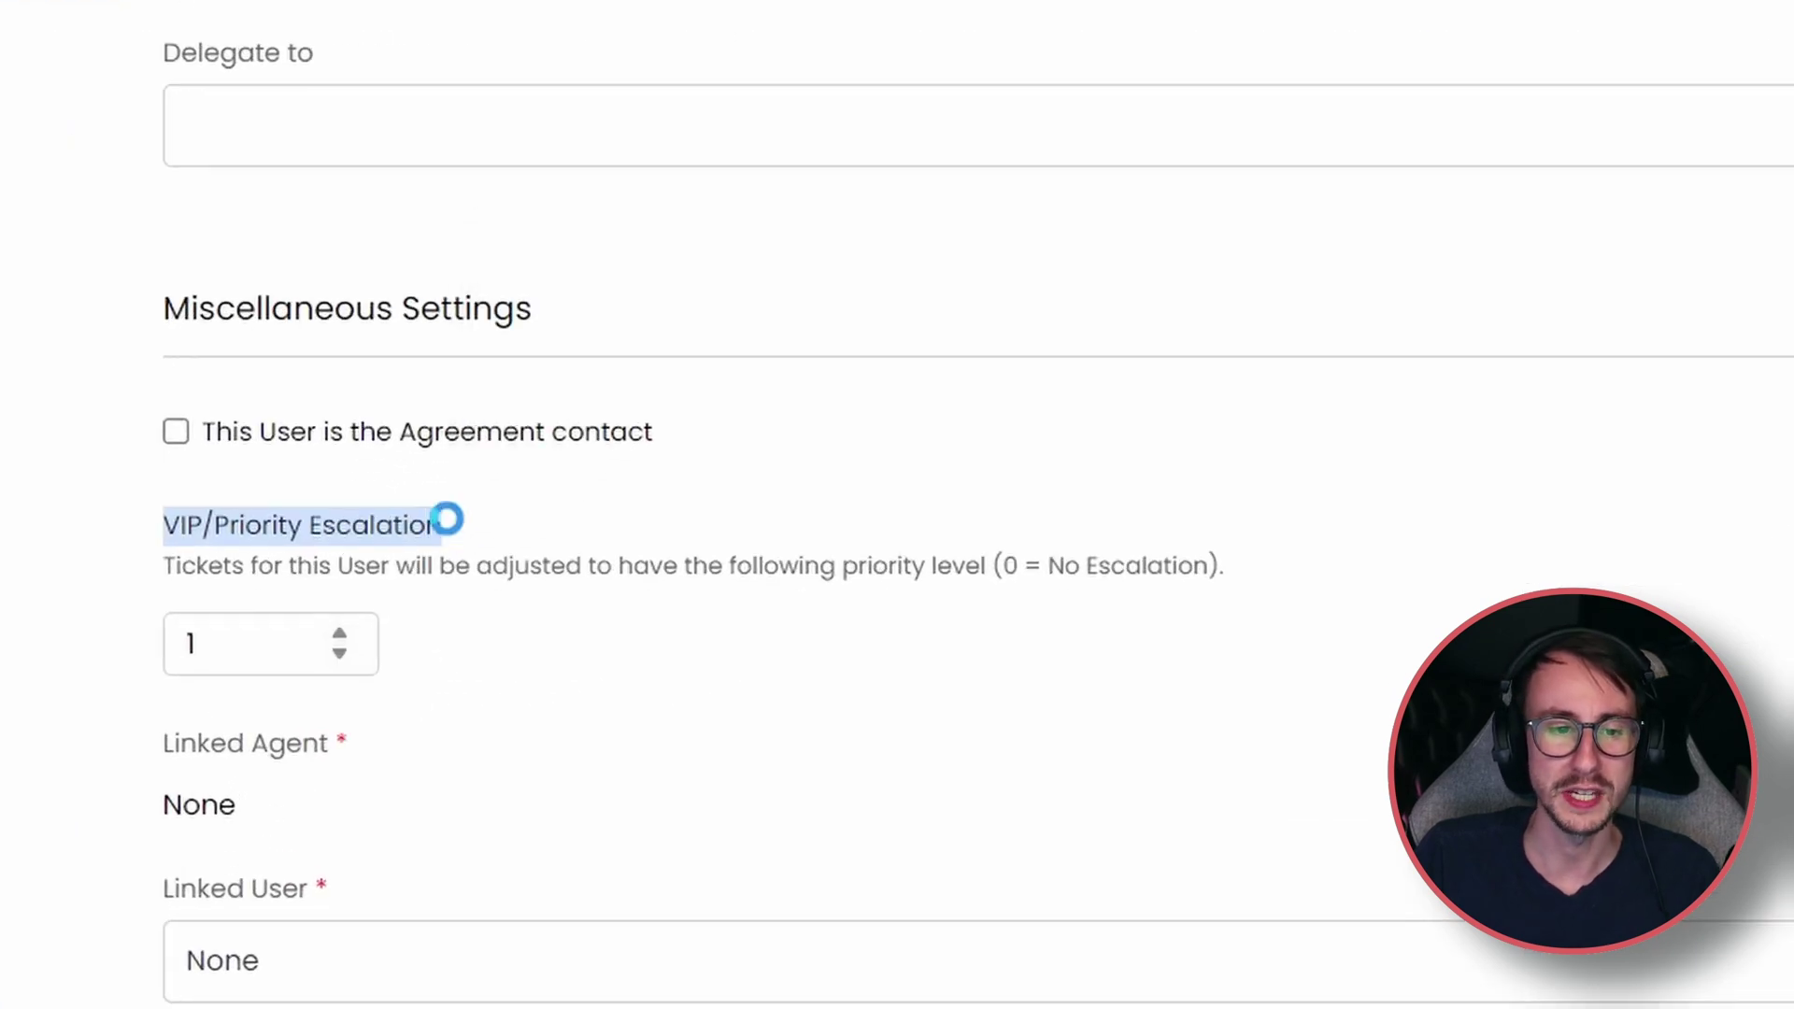
pyautogui.click(450, 526)
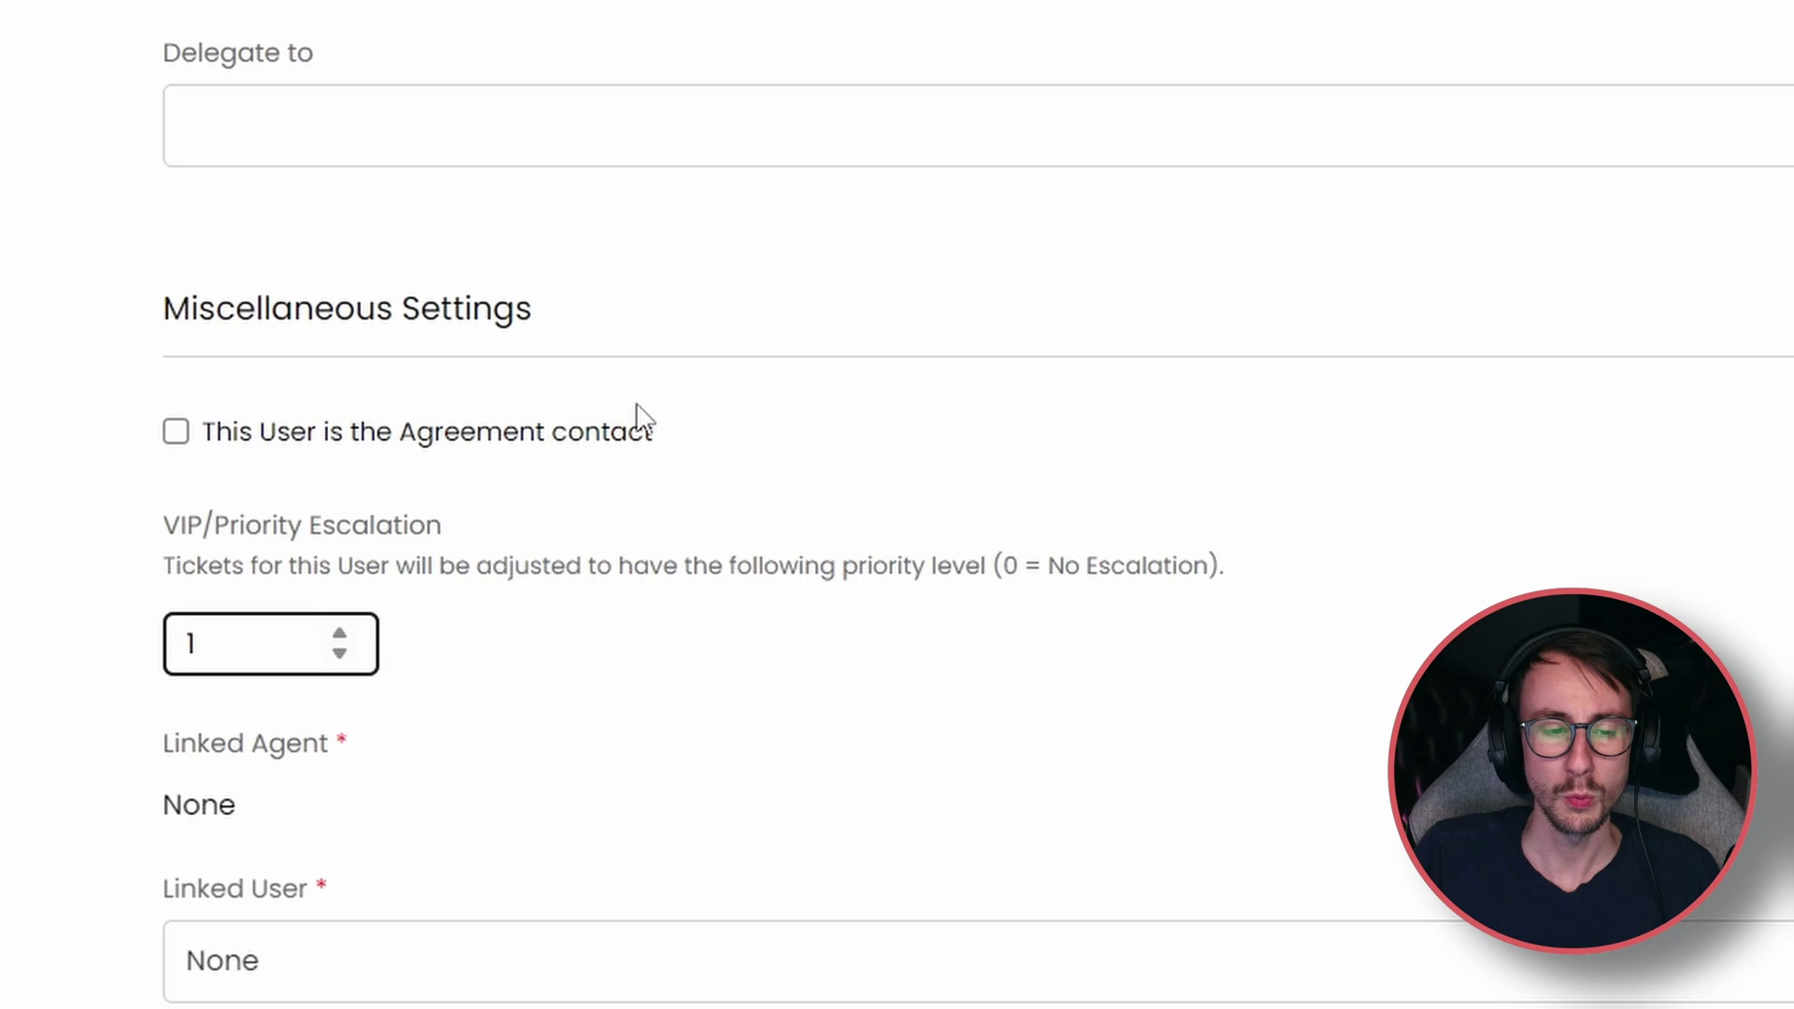
pyautogui.moveTo(168, 570); pyautogui.dragTo(1242, 589)
pyautogui.click(1242, 588)
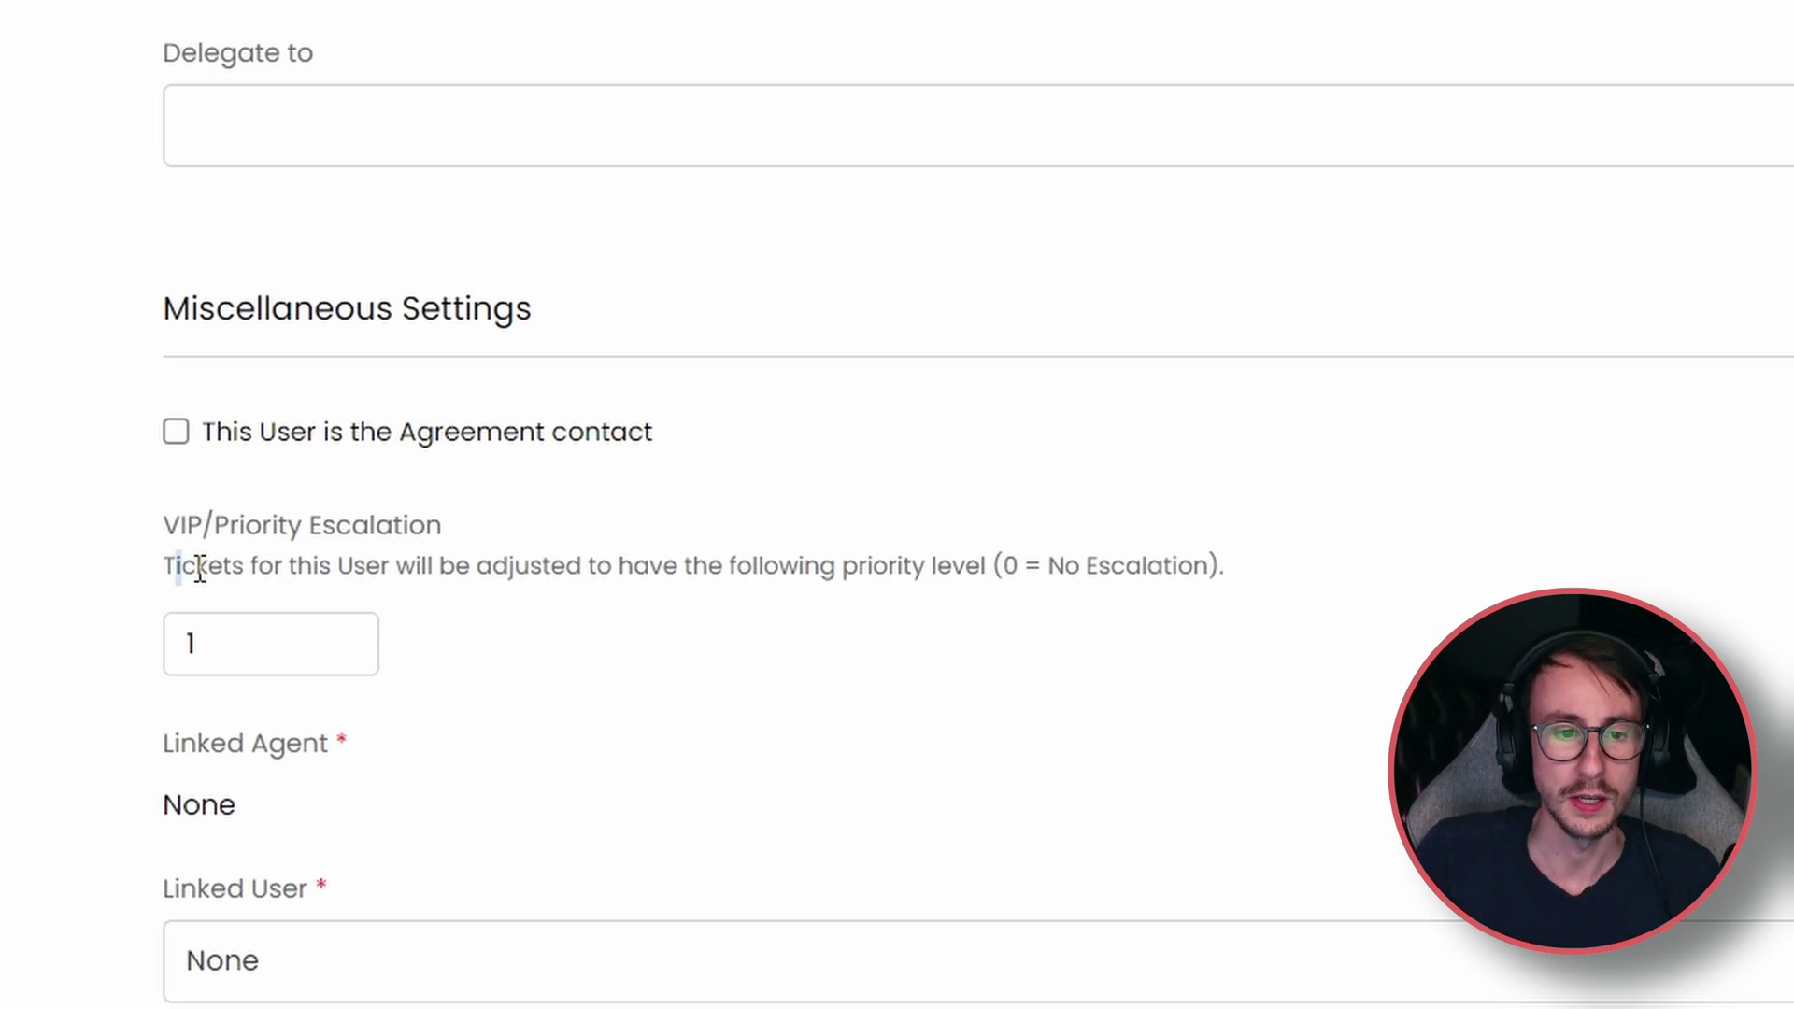
pyautogui.moveTo(199, 568); pyautogui.dragTo(1221, 564)
pyautogui.click(1258, 565)
# Go to Configuration > Tickets > Service Level Agreements and open the Default SLA
pyautogui.click(30, 930)
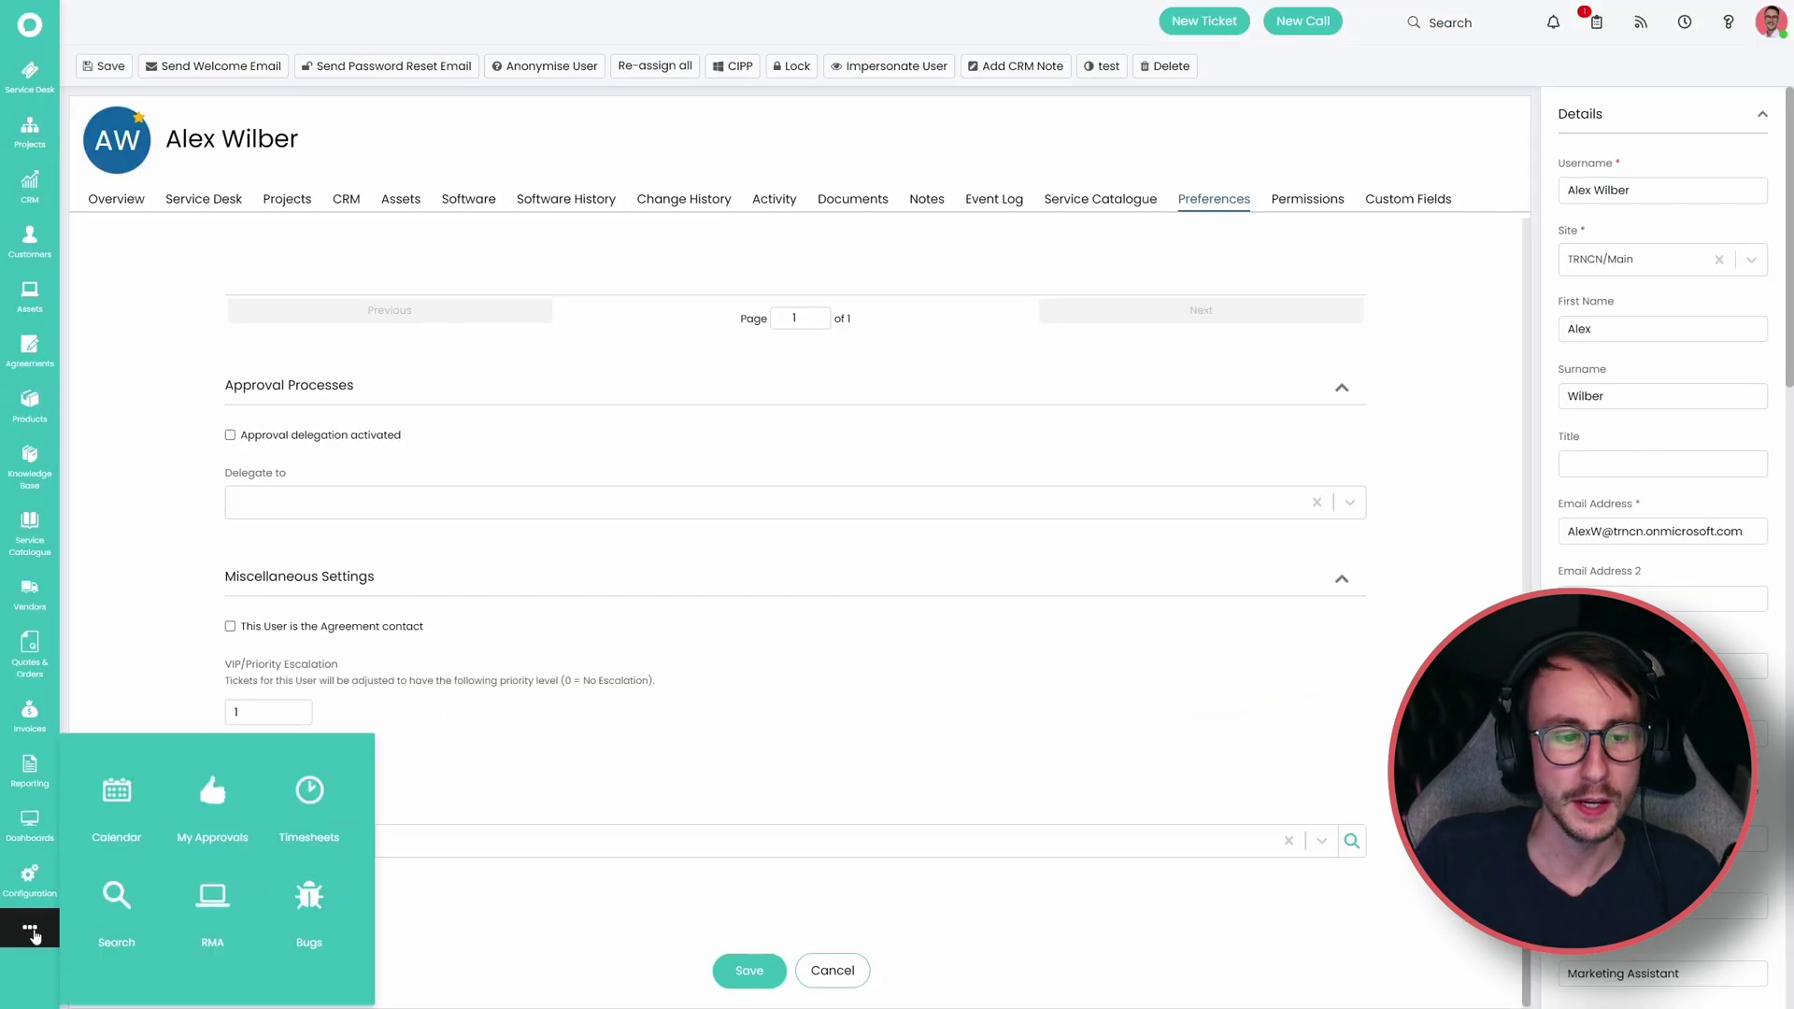
pyautogui.click(30, 879)
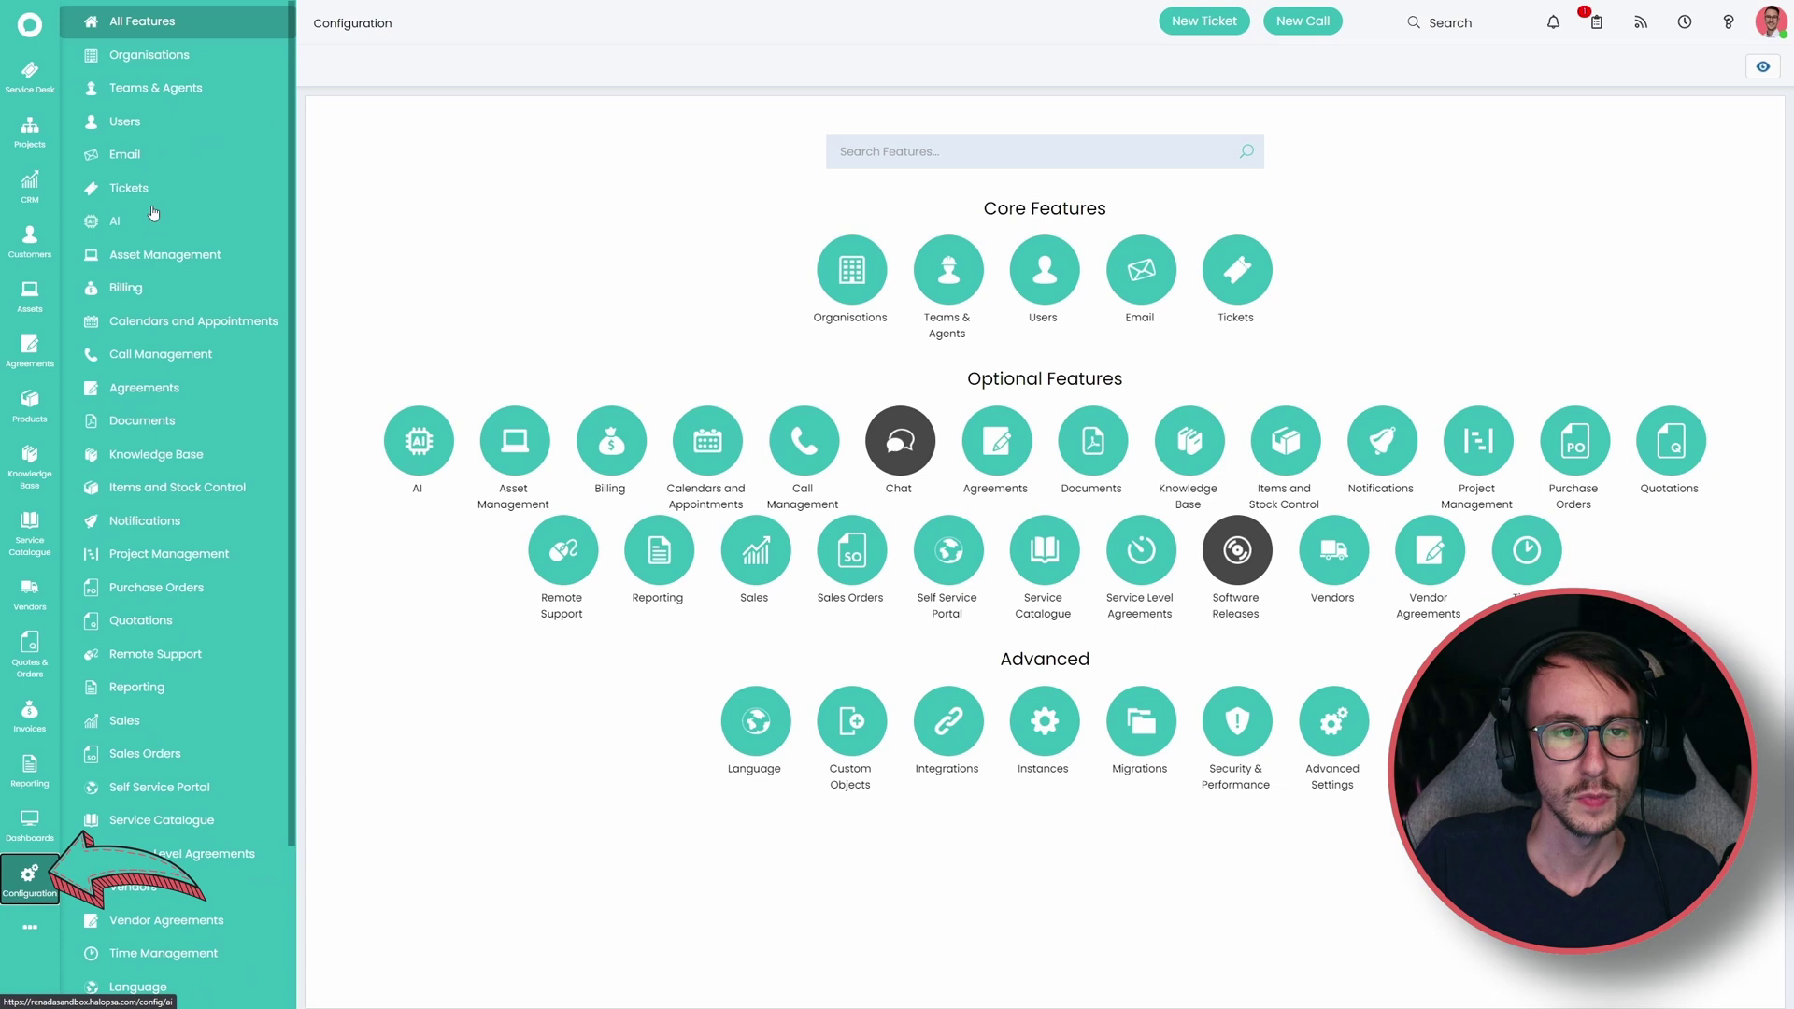
pyautogui.click(131, 188)
pyautogui.click(195, 654)
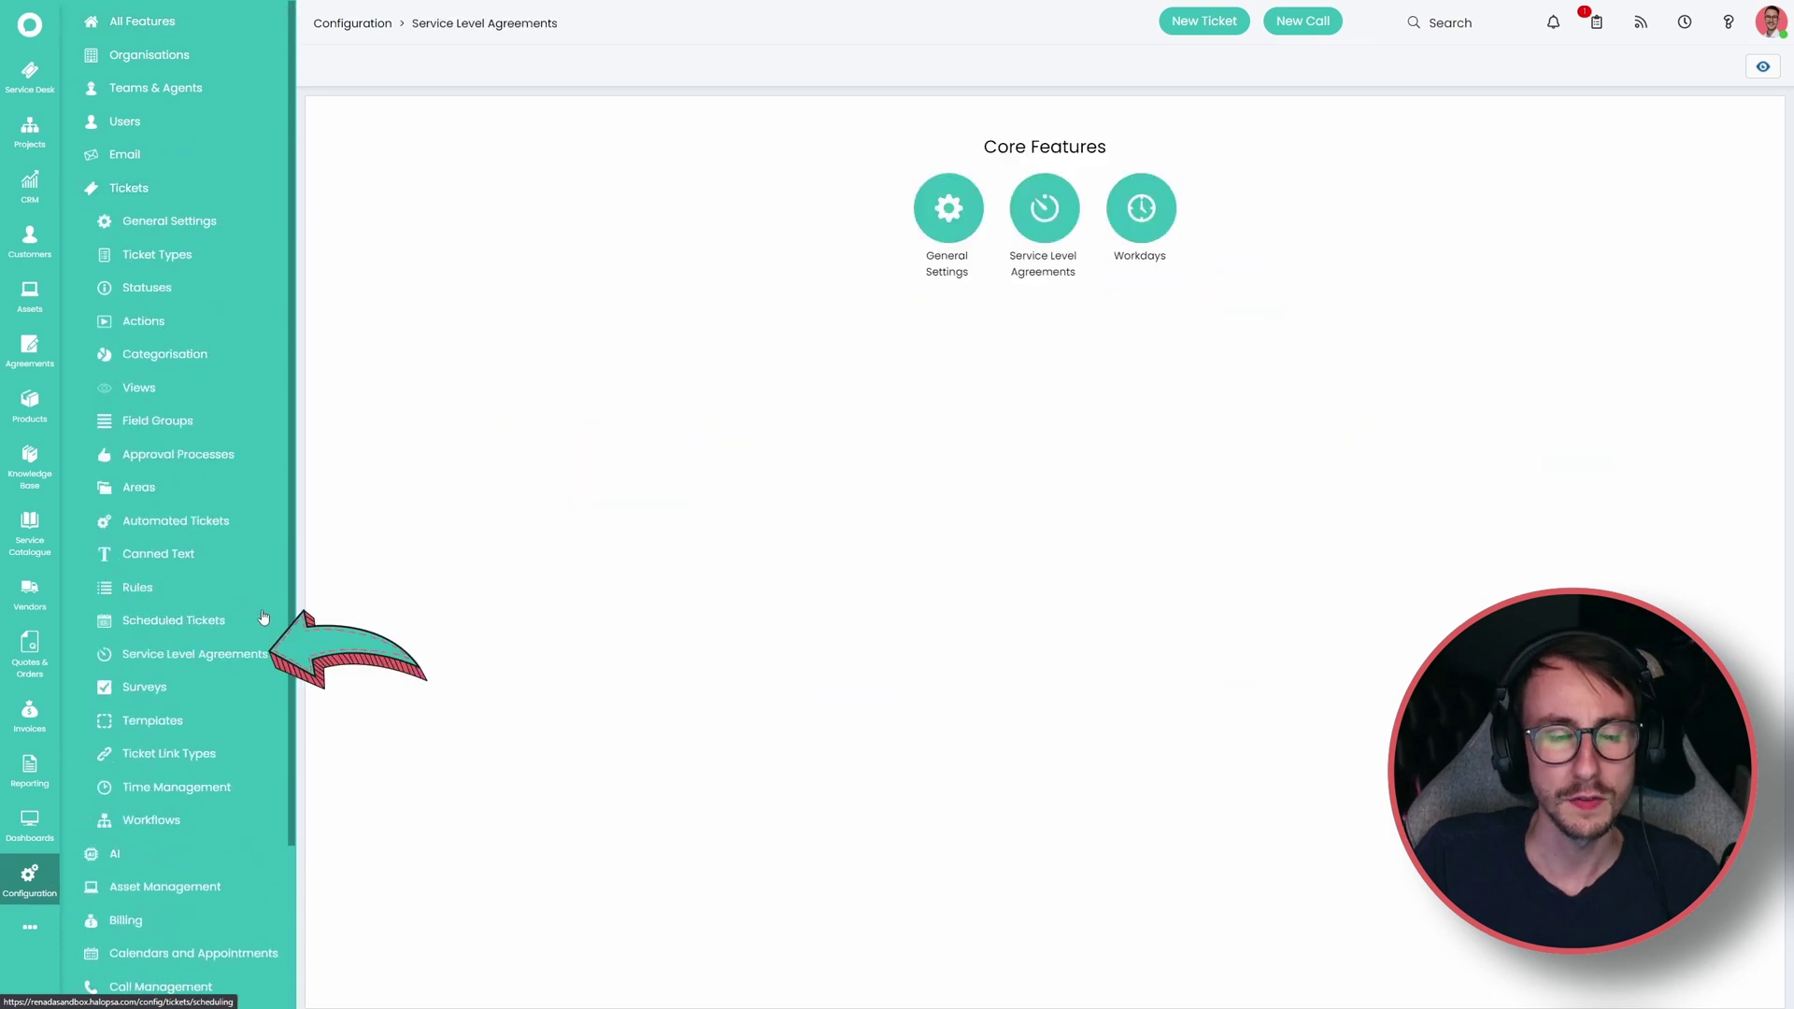
pyautogui.click(1041, 224)
pyautogui.click(476, 188)
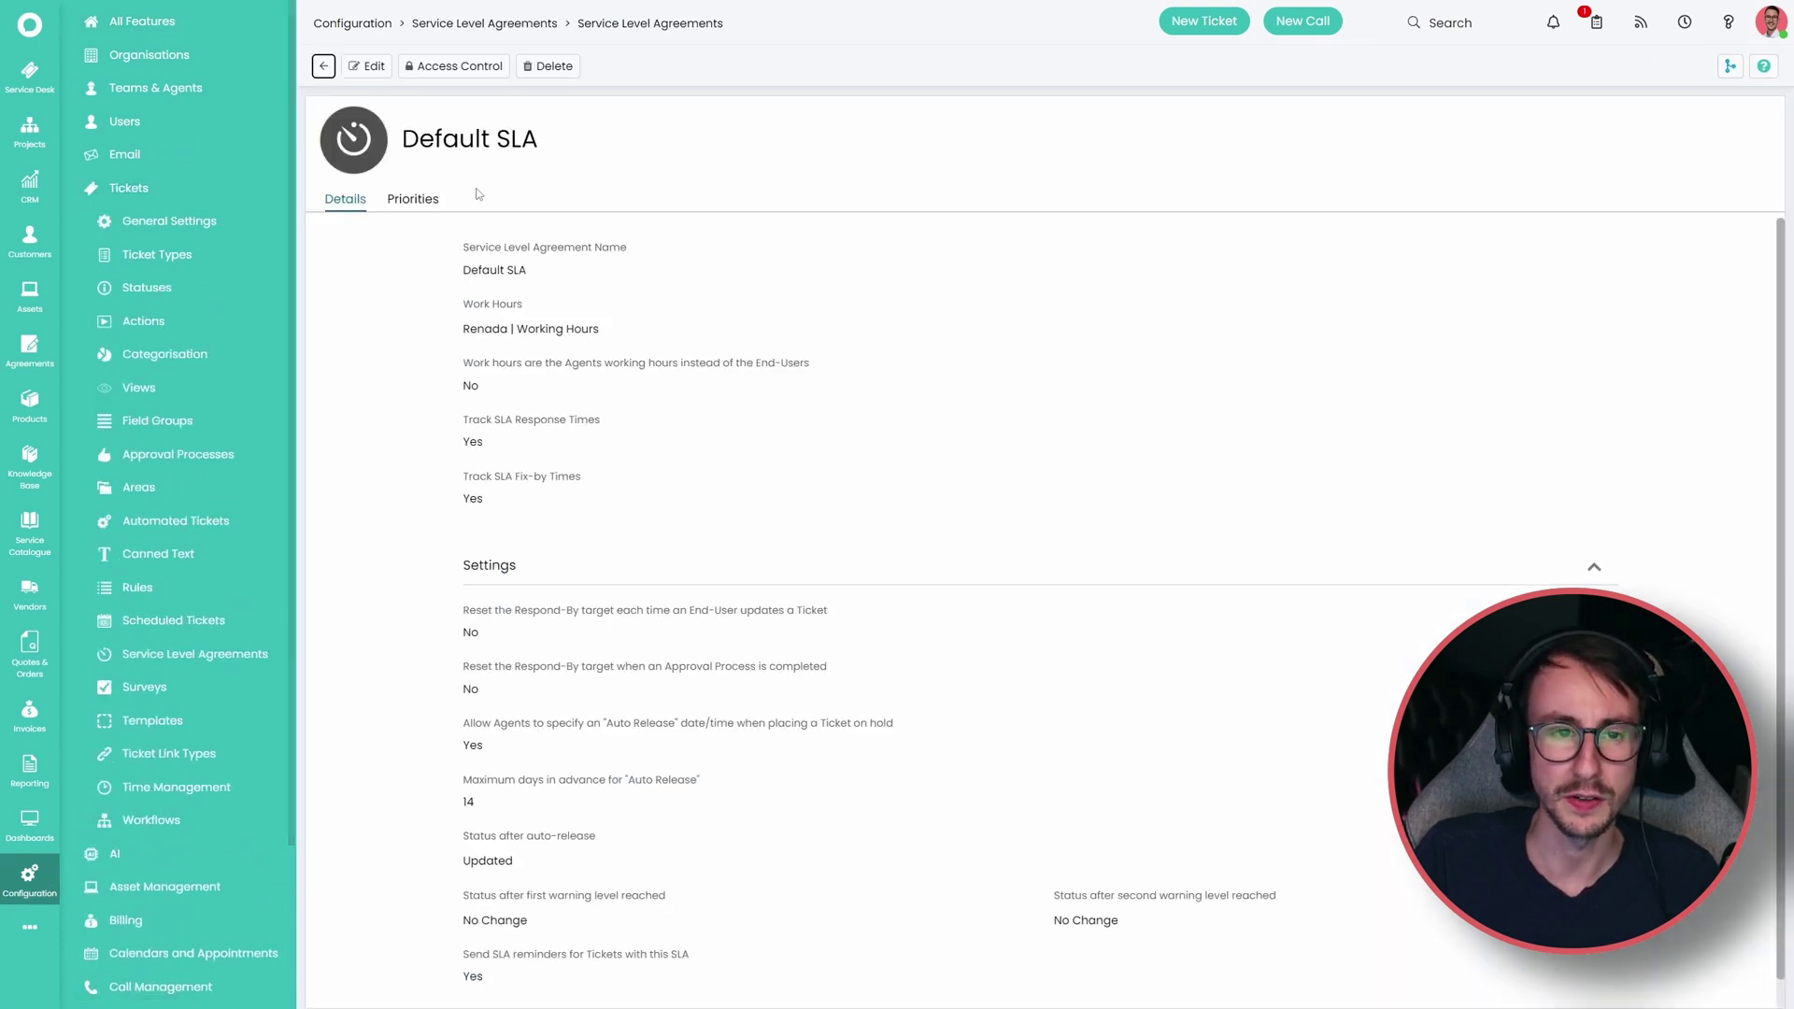
# Review the Default SLA's priority levels, 1 Critical through 4 Low
pyautogui.click(413, 199)
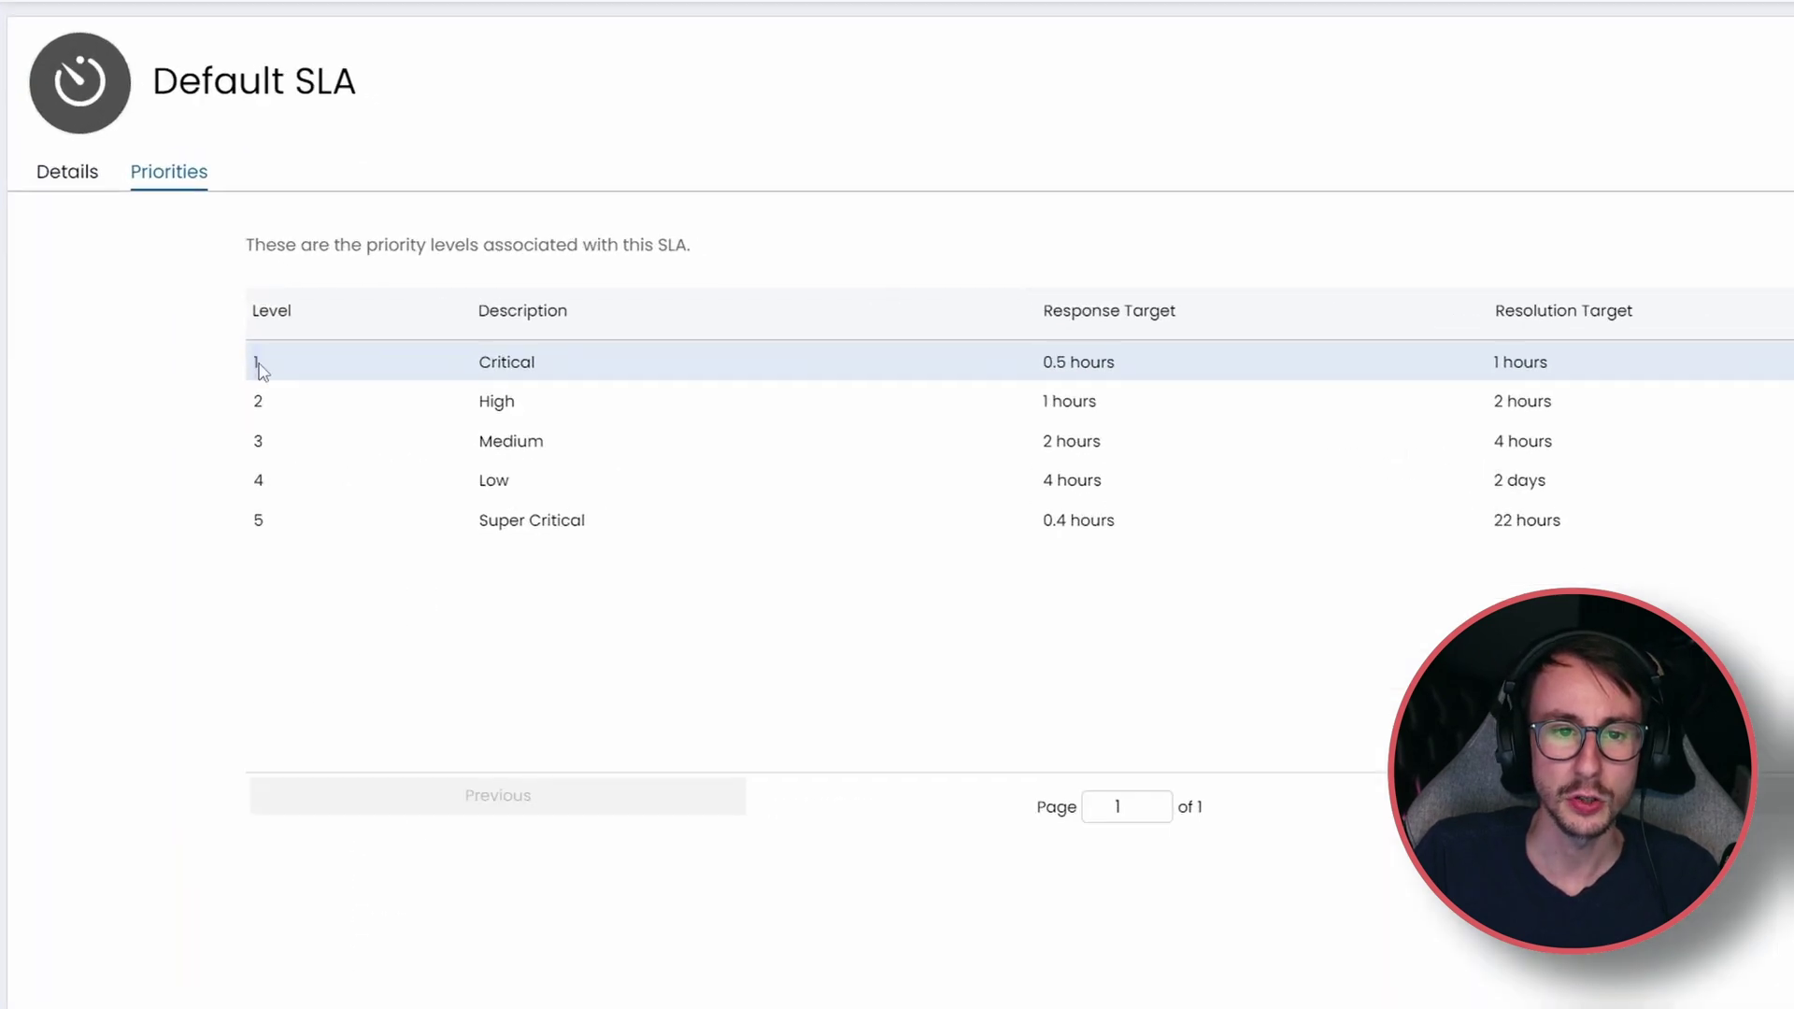
pyautogui.moveTo(477, 332); pyautogui.dragTo(494, 444)
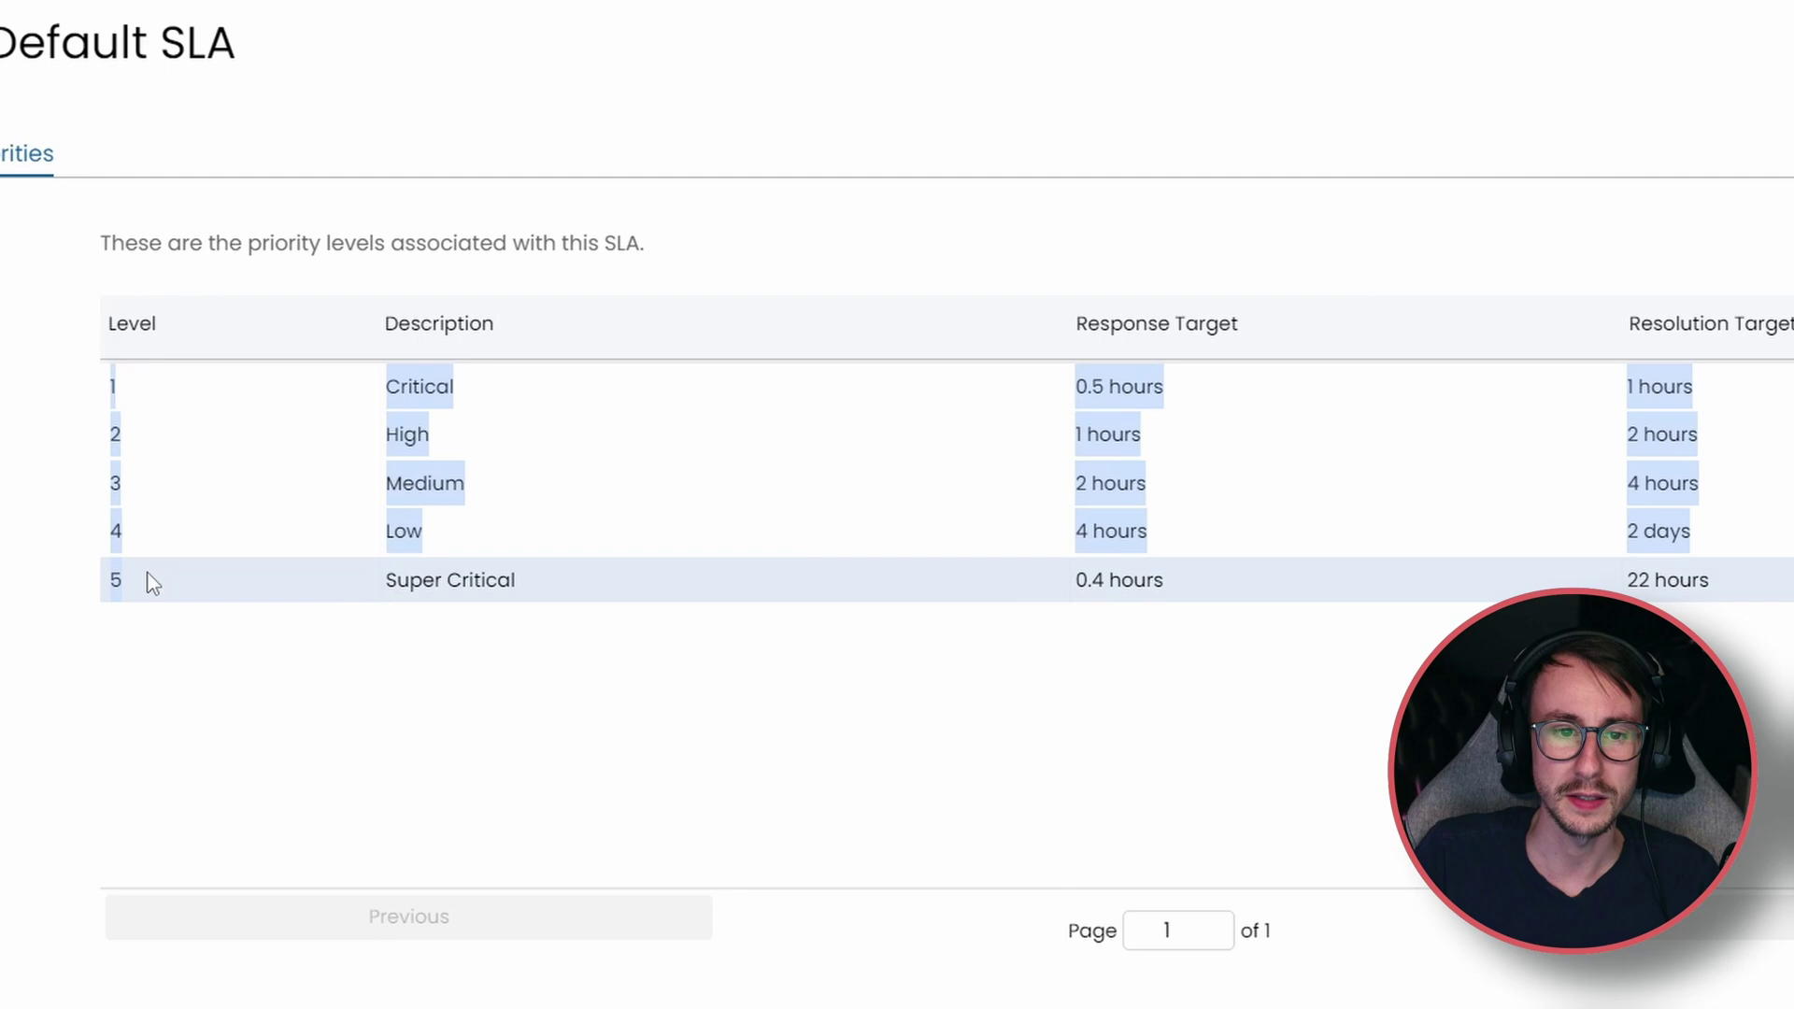
pyautogui.click(146, 701)
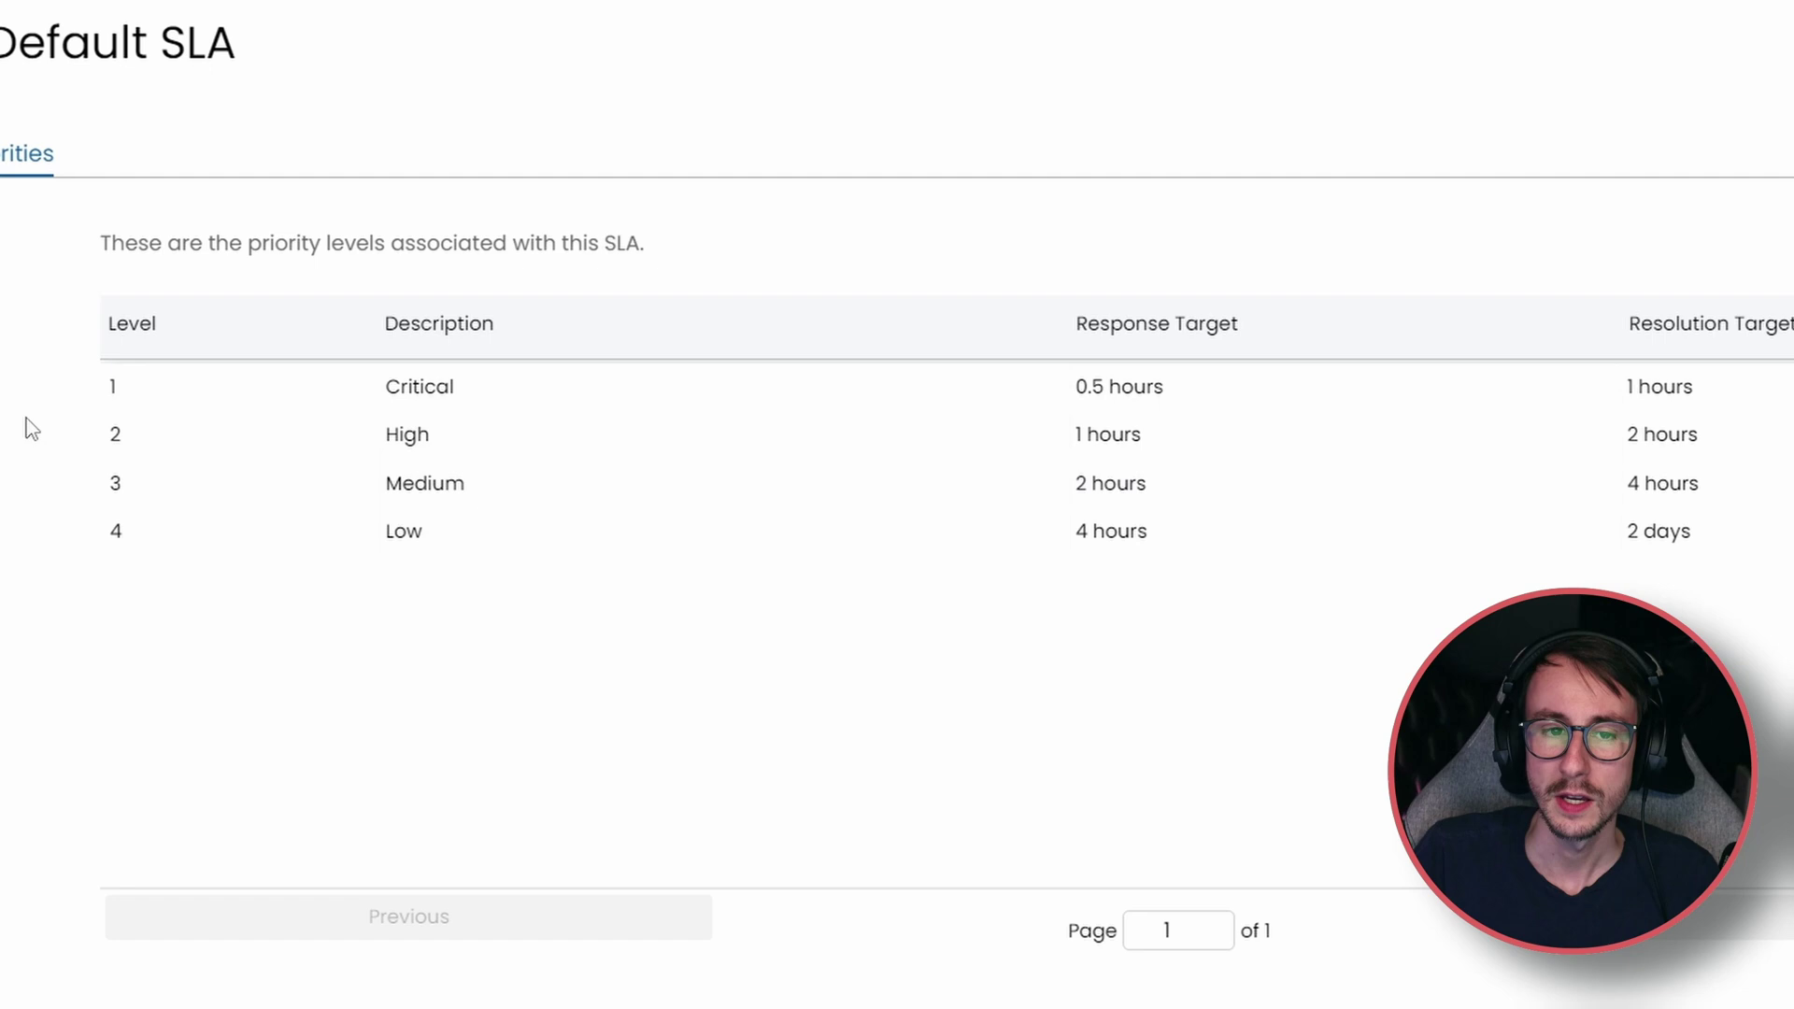
pyautogui.doubleClick(104, 389)
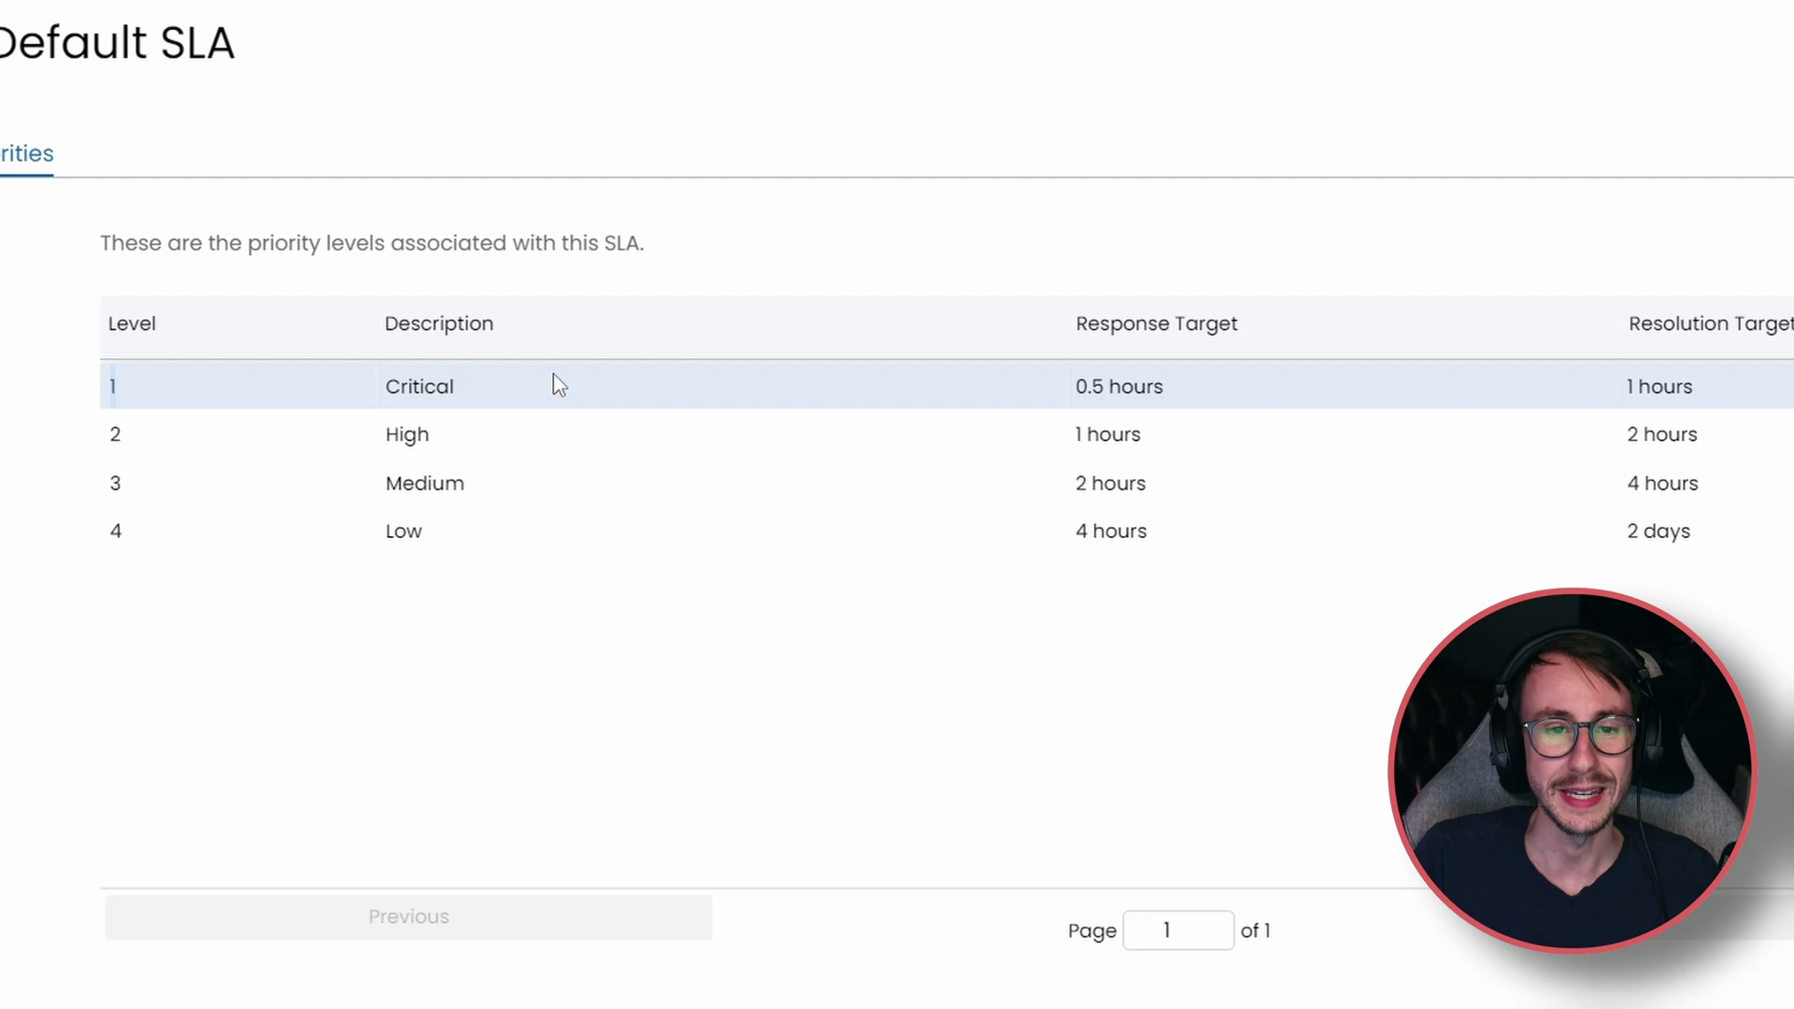
# Search the Customers > Users list for the end user and open their record
pyautogui.click(29, 240)
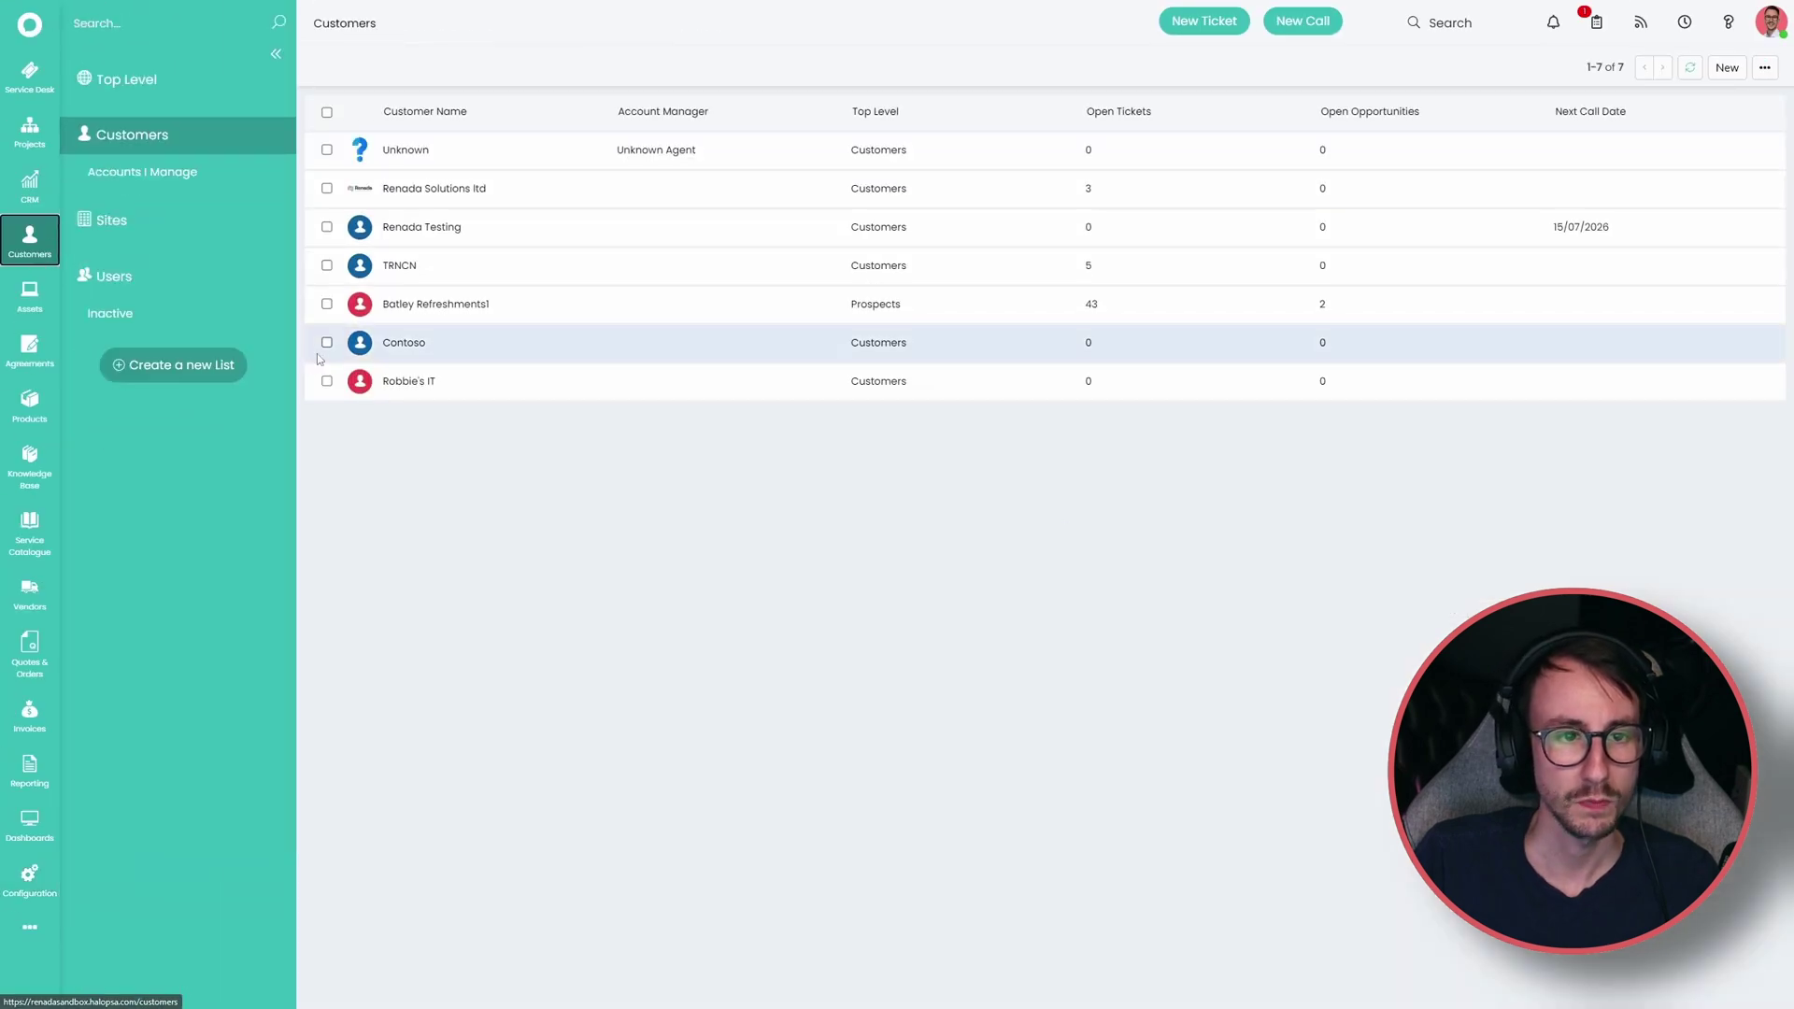
pyautogui.click(113, 276)
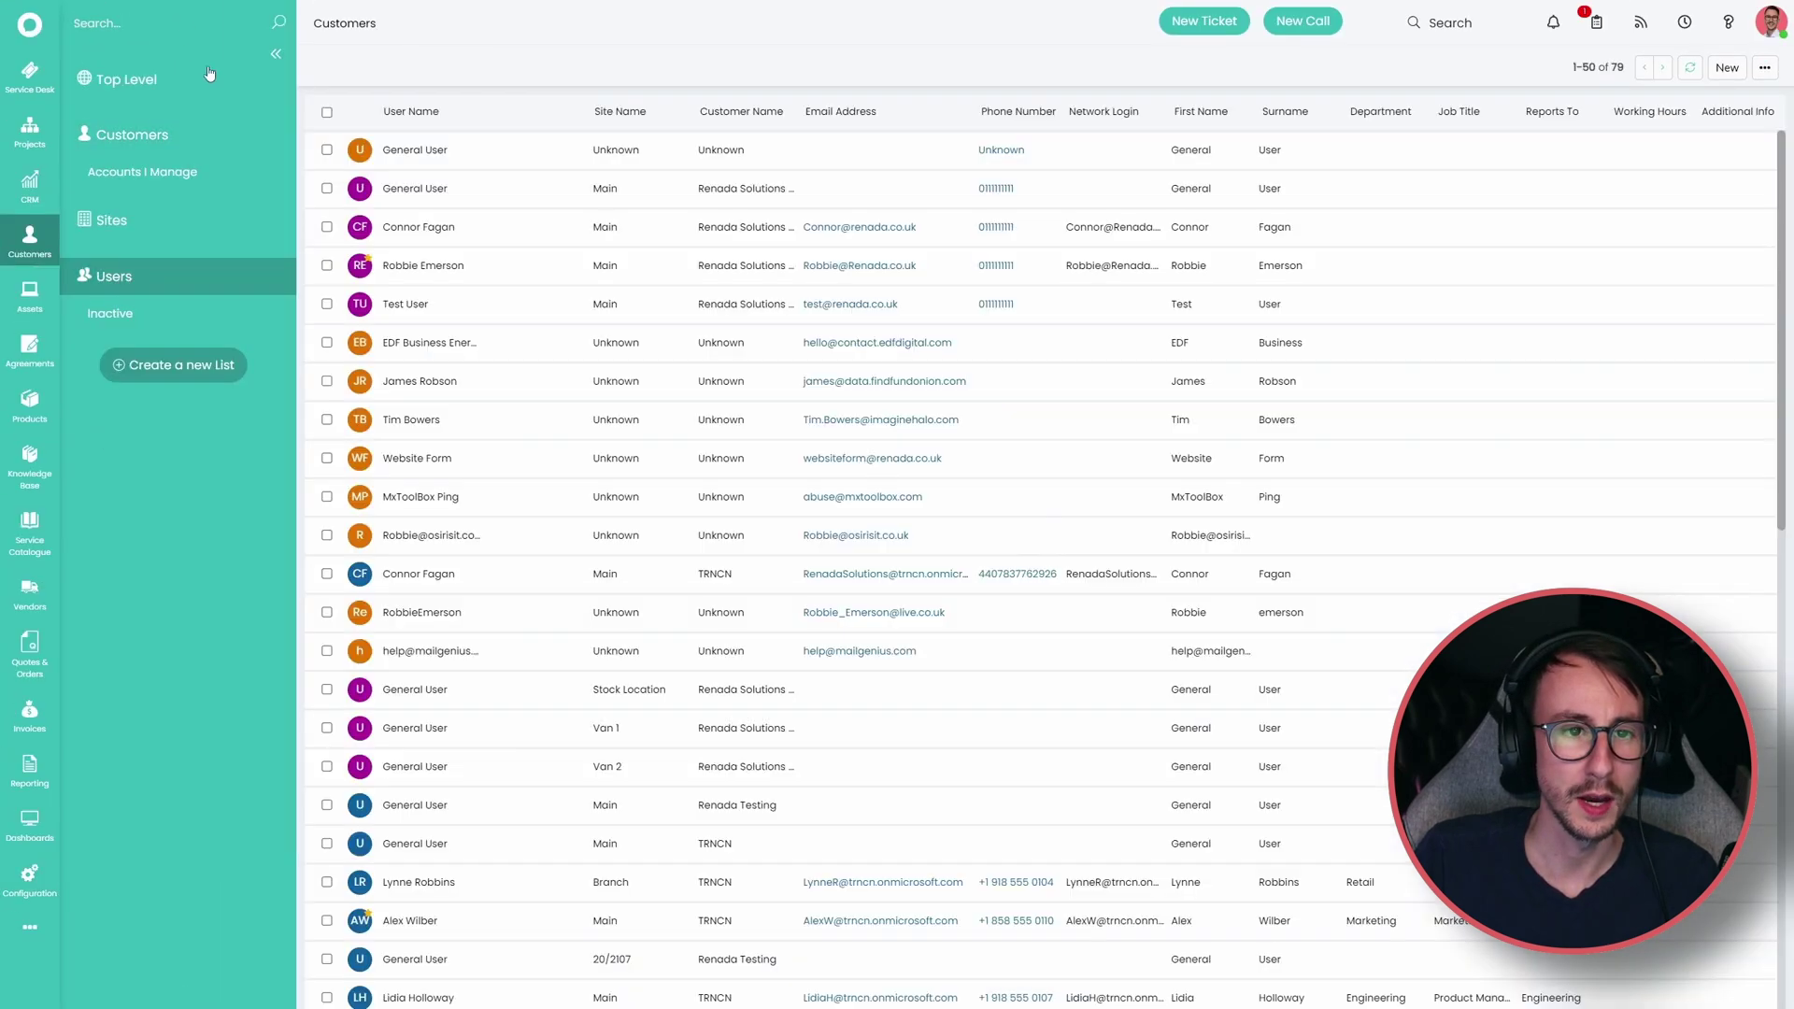
pyautogui.click(182, 19)
pyautogui.write('dlex')
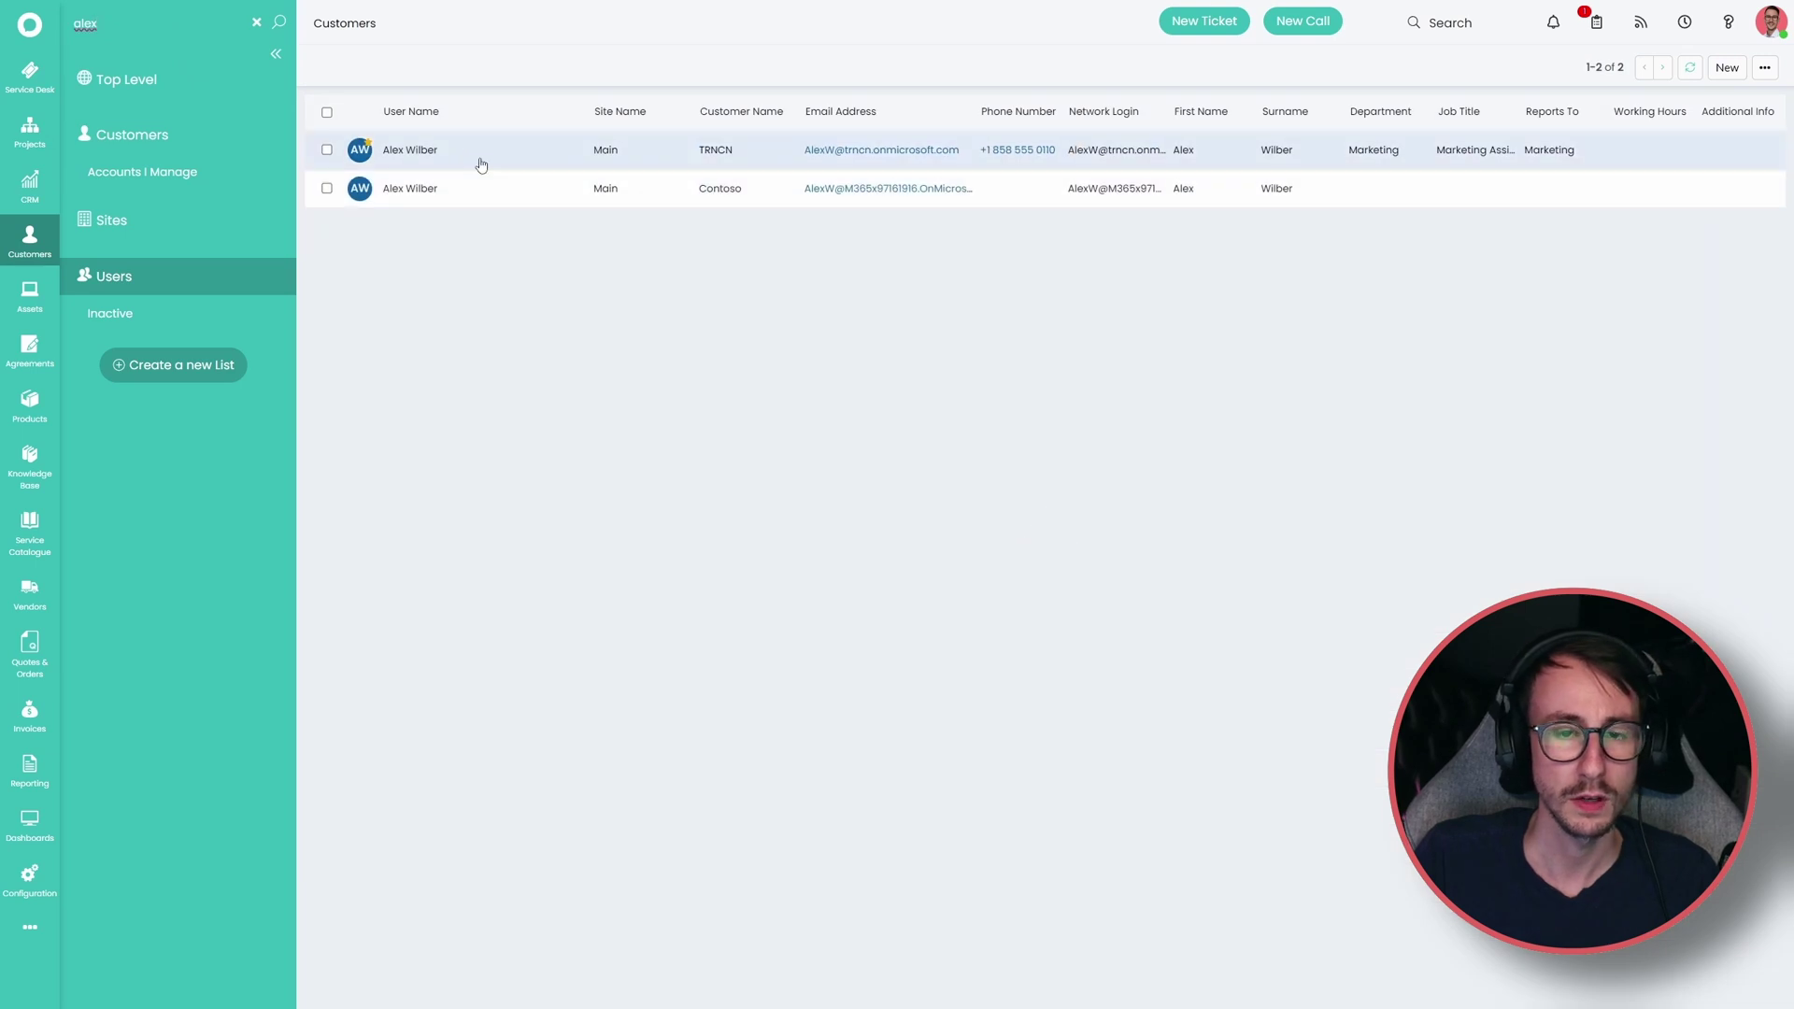
pyautogui.click(482, 165)
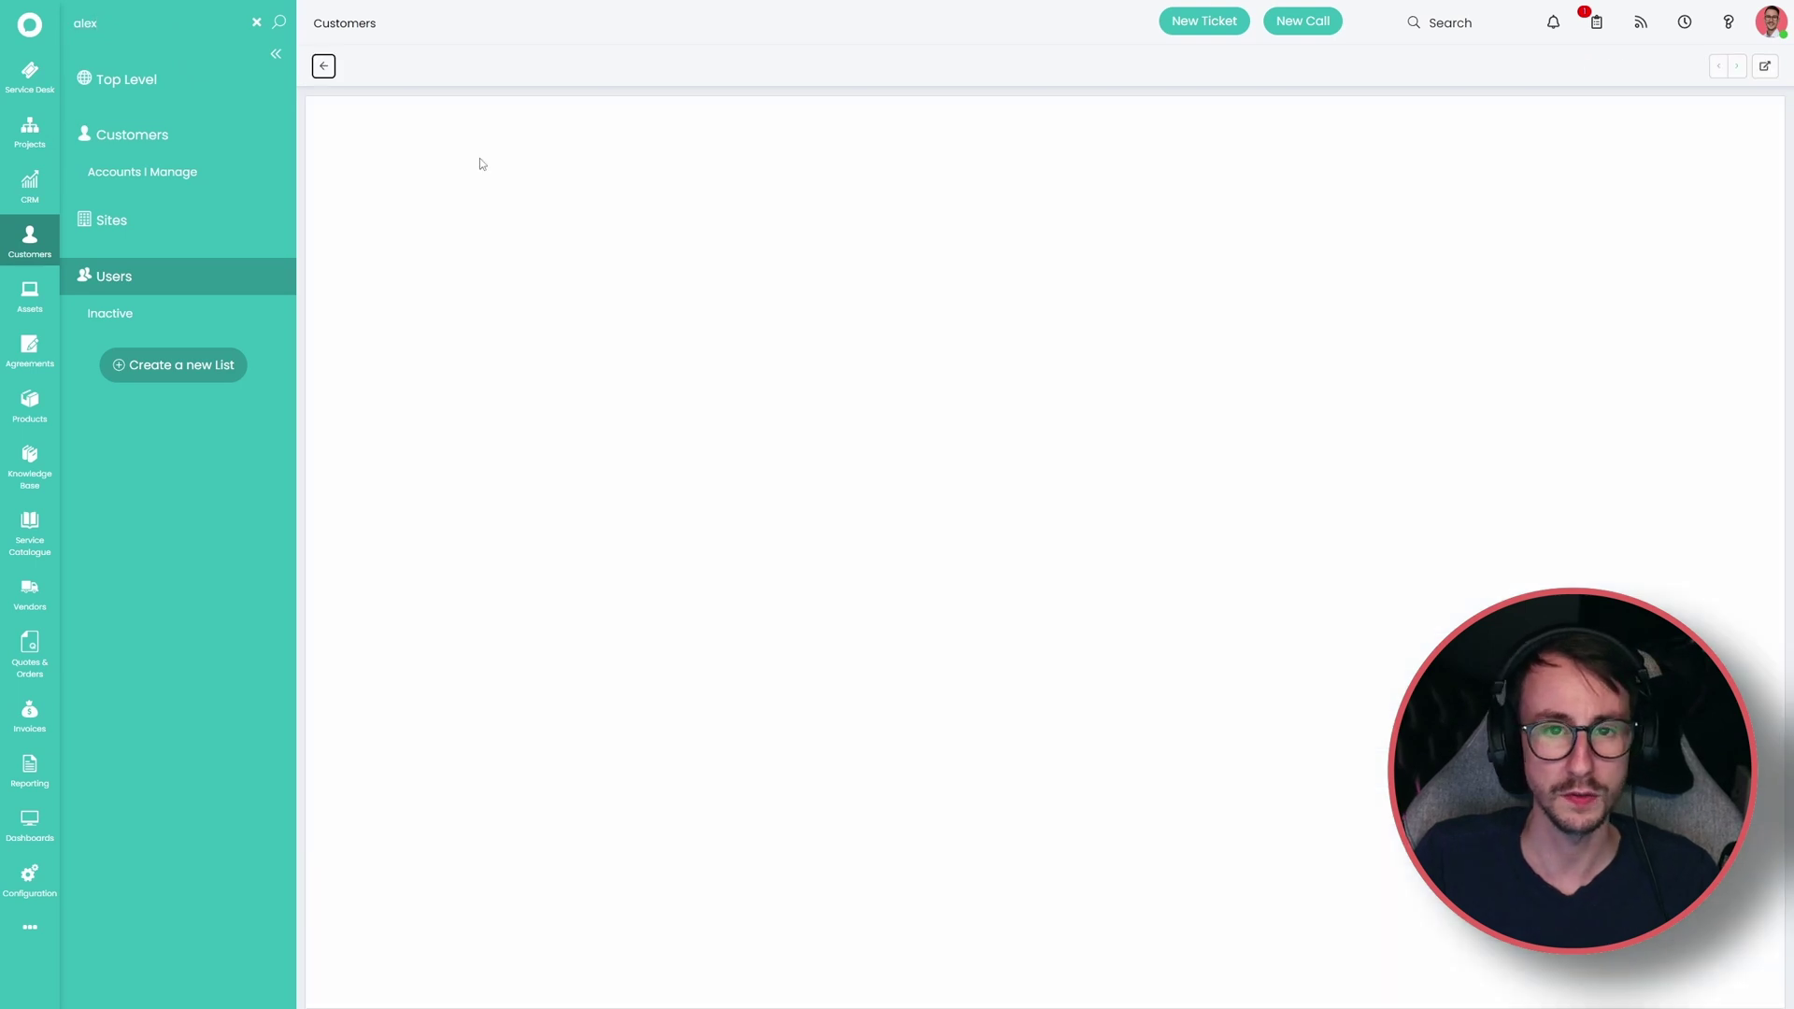
# Edit the user's Preferences and confirm VIP/Priority Escalation is still 1
pyautogui.moveTo(1170, 216); pyautogui.dragTo(1346, 216)
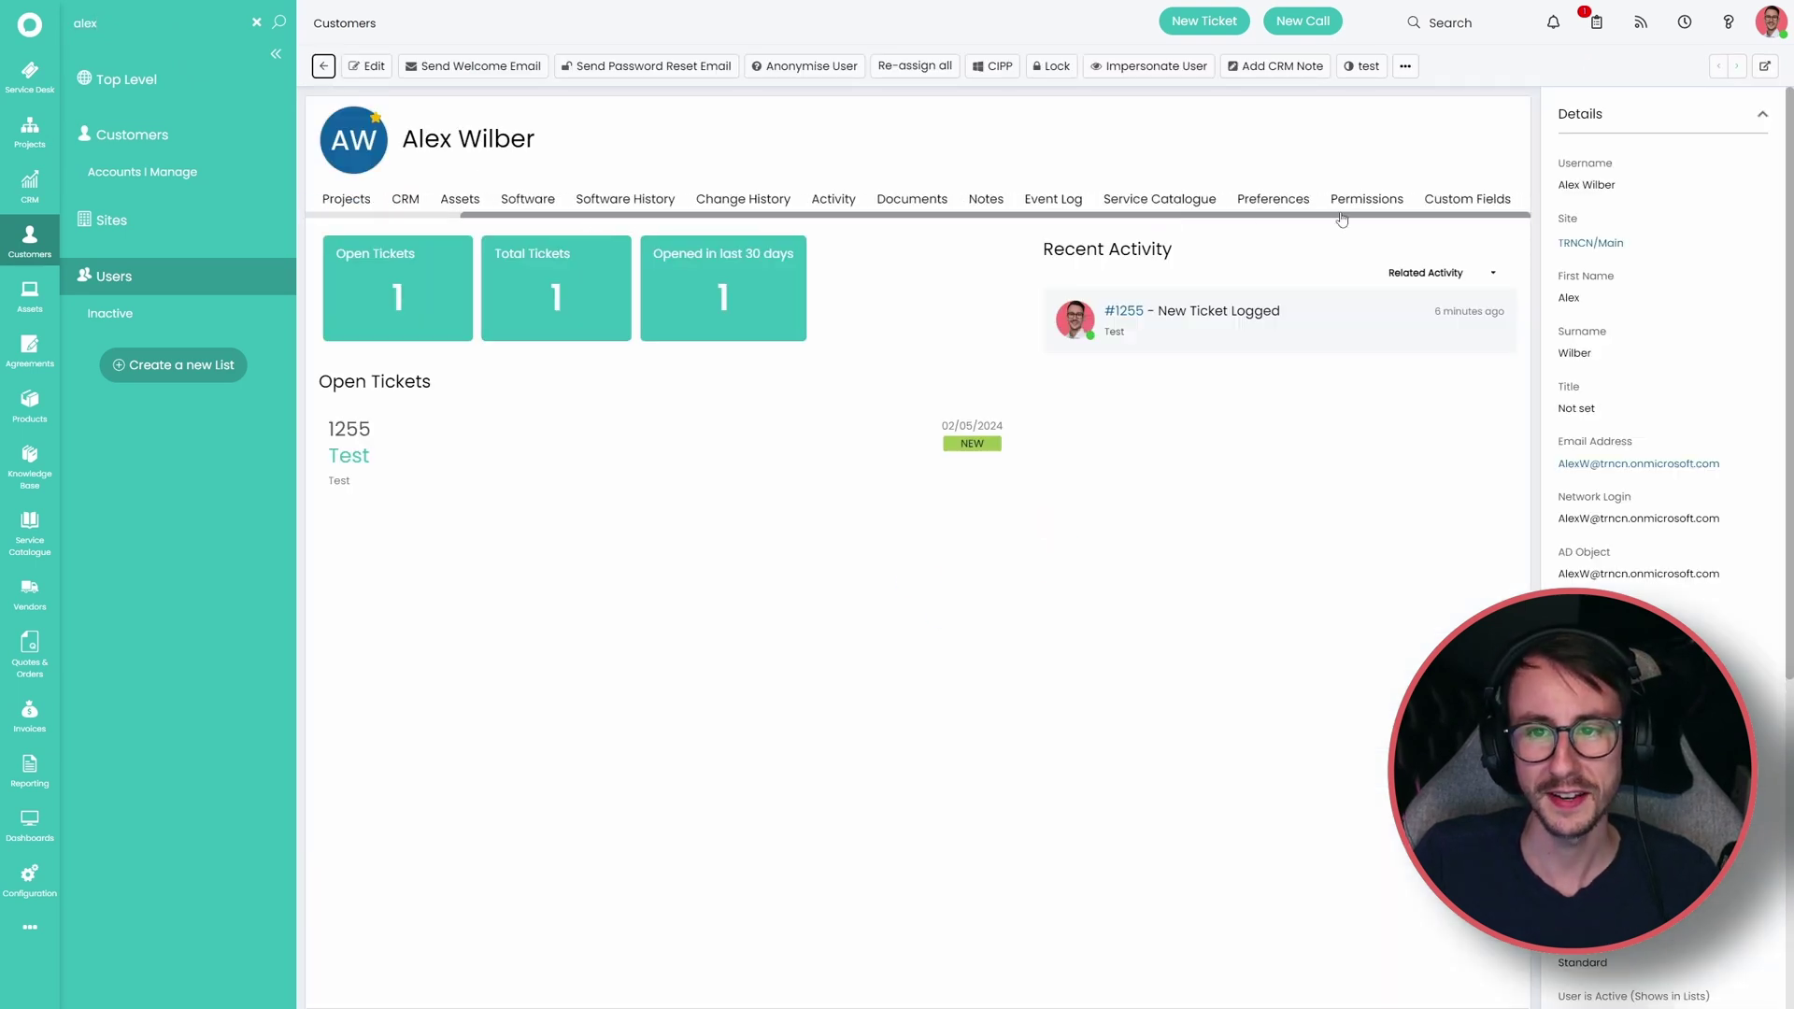
pyautogui.click(1273, 199)
pyautogui.scroll(-10, 1037, 436)
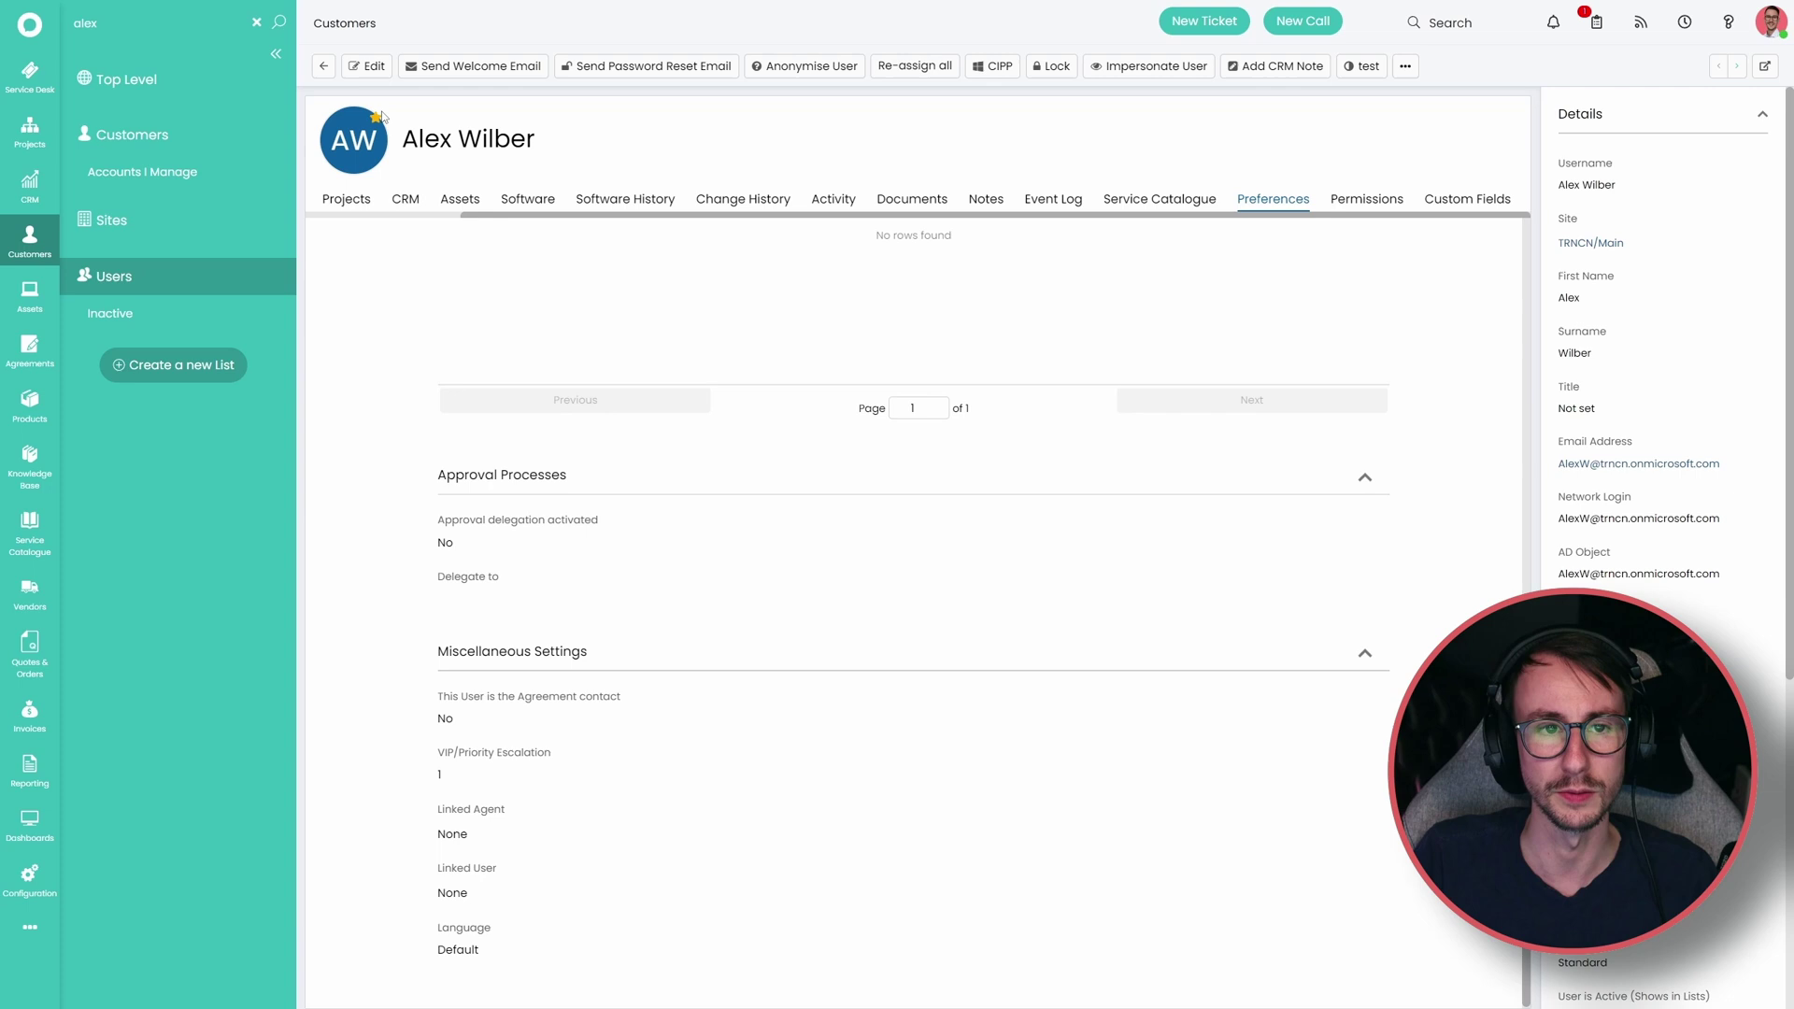
pyautogui.click(368, 66)
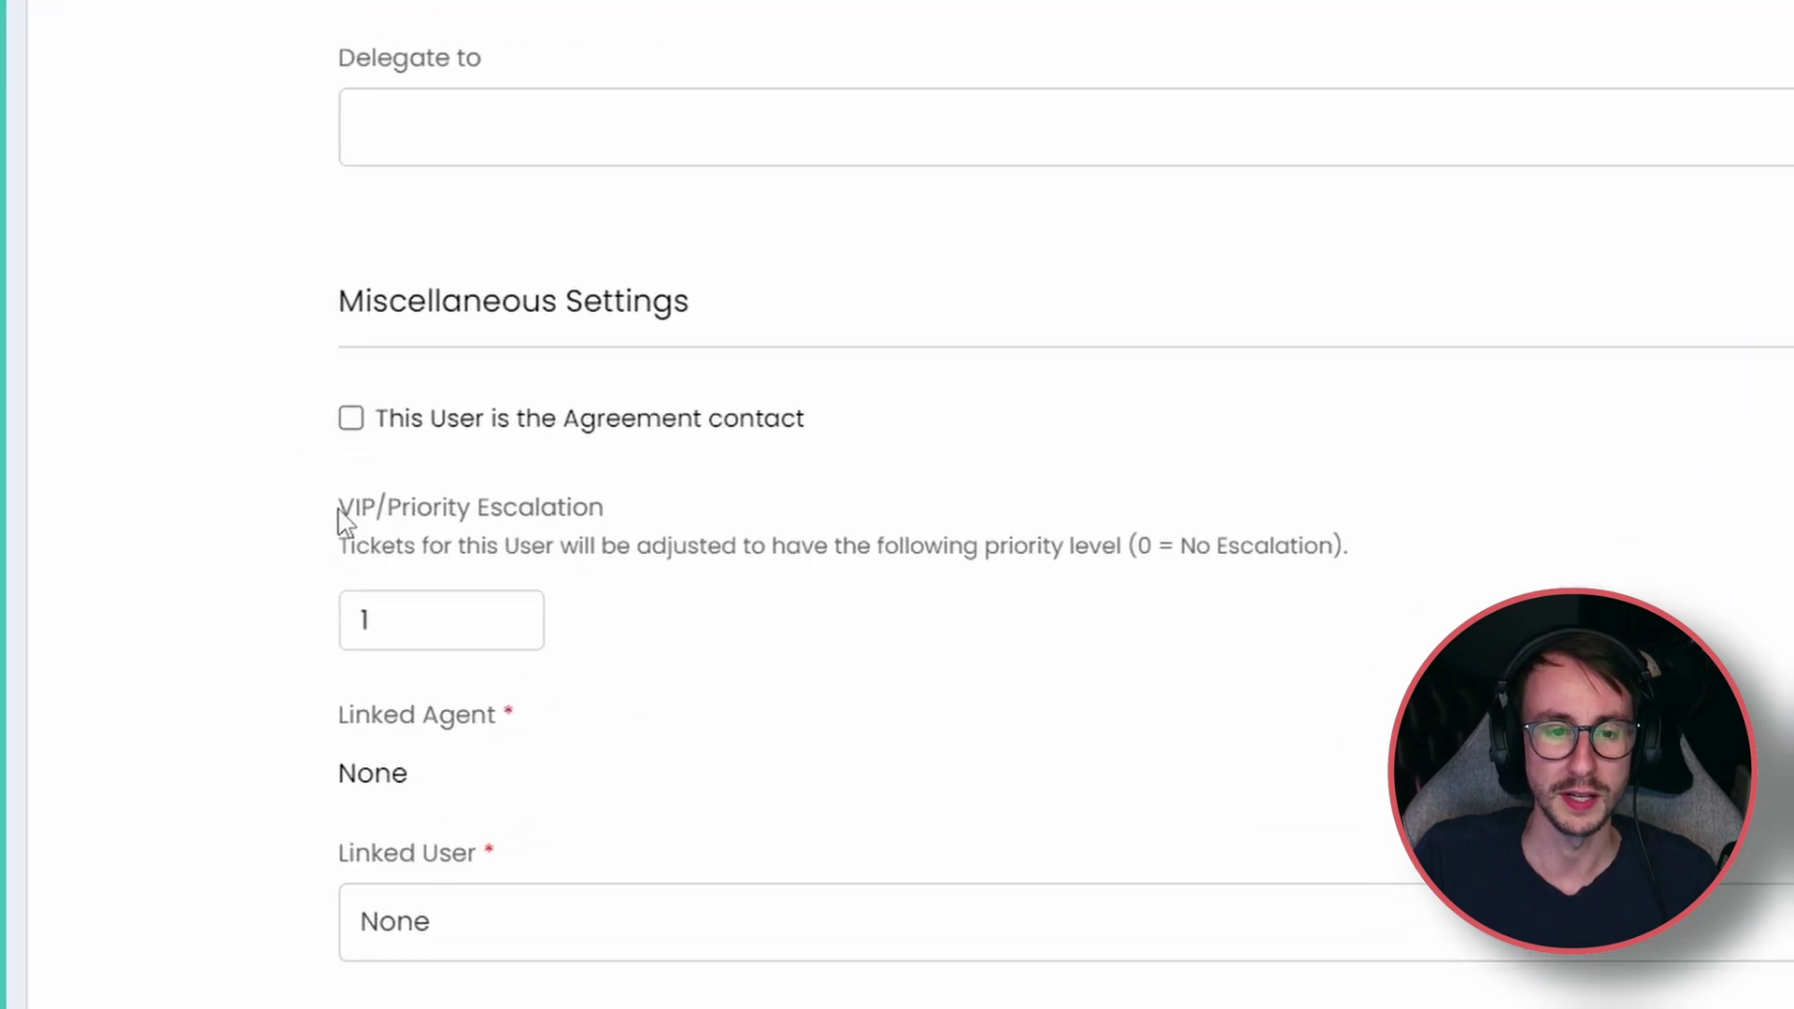
pyautogui.moveTo(338, 512); pyautogui.dragTo(1368, 546)
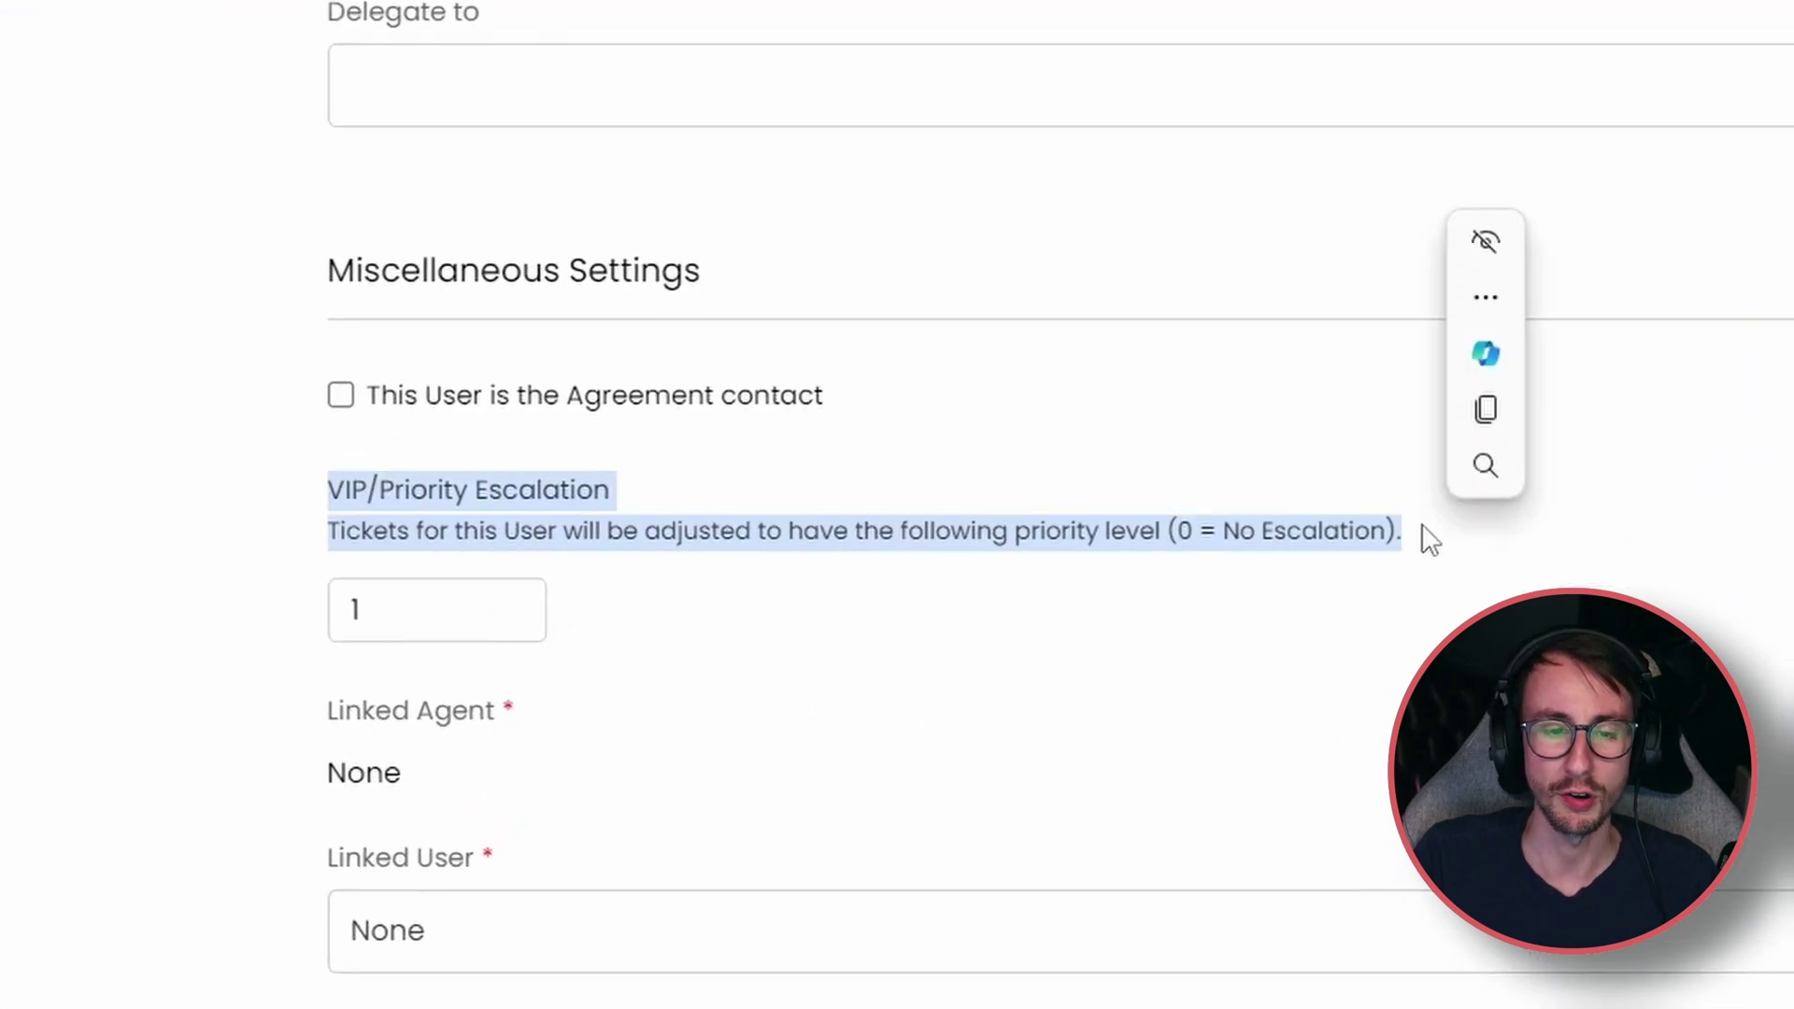
pyautogui.click(1392, 534)
pyautogui.moveTo(452, 621); pyautogui.dragTo(313, 636)
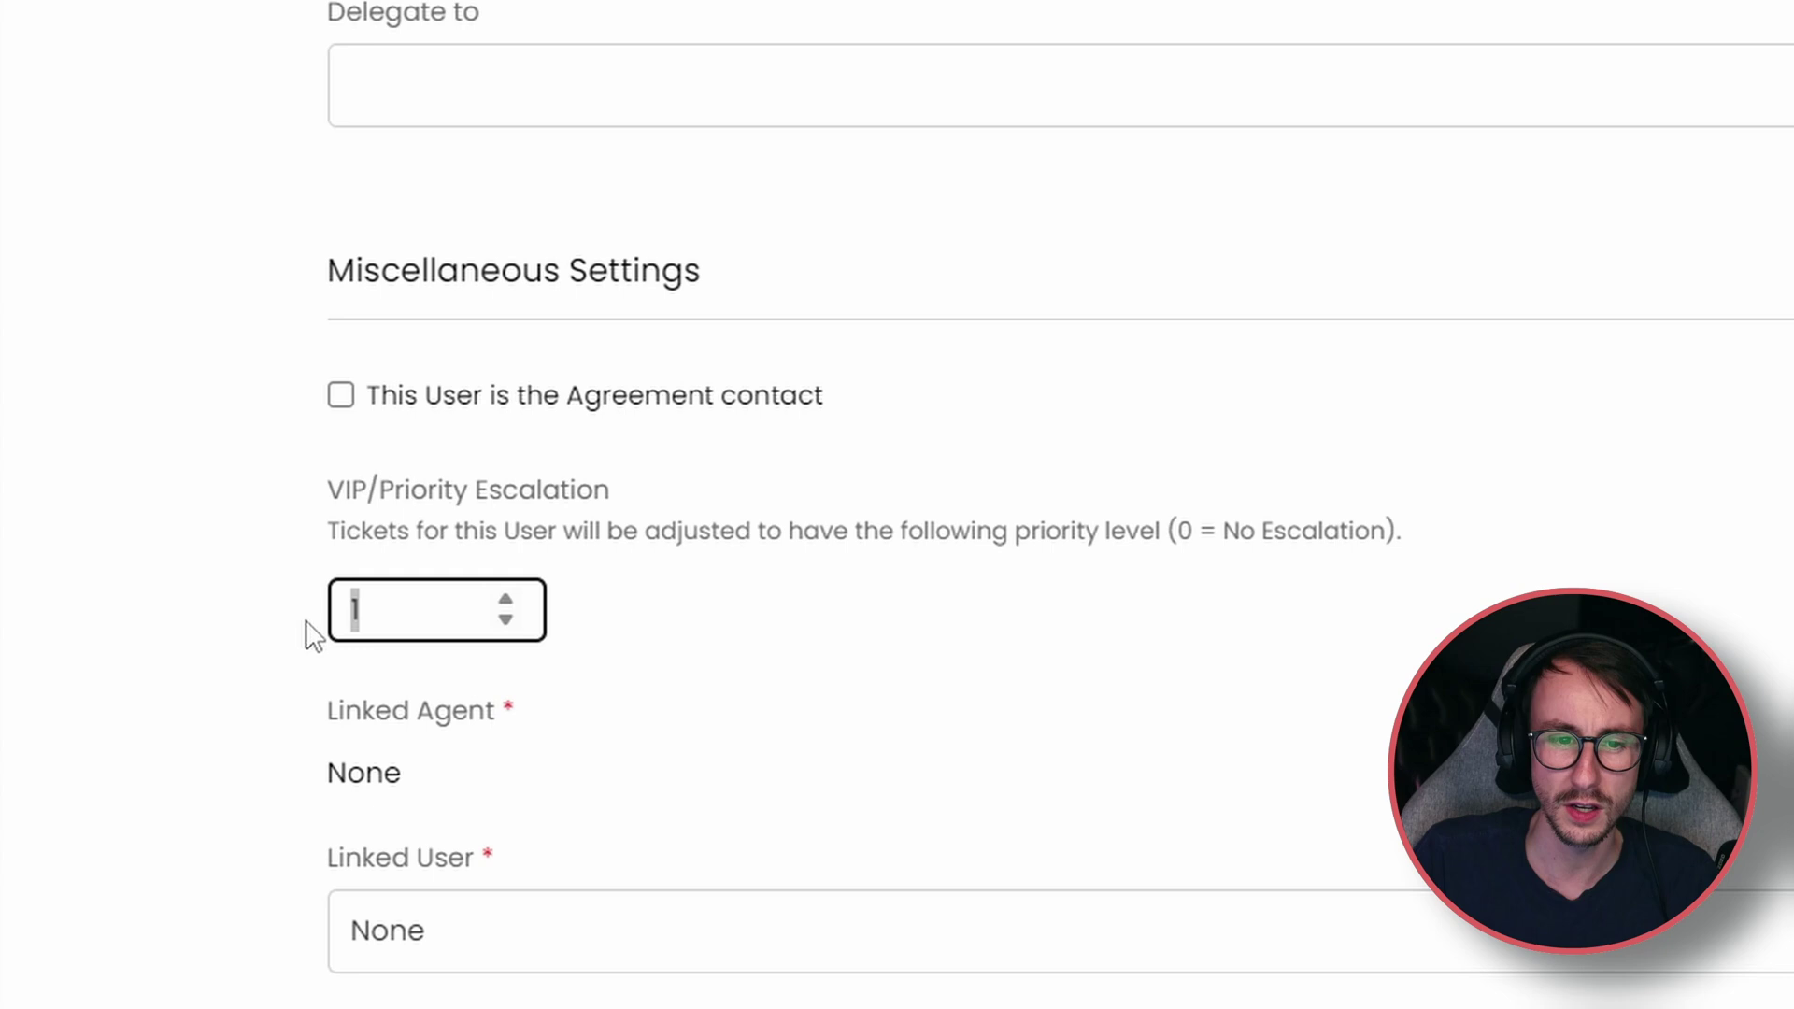
pyautogui.moveTo(329, 496); pyautogui.dragTo(1427, 541)
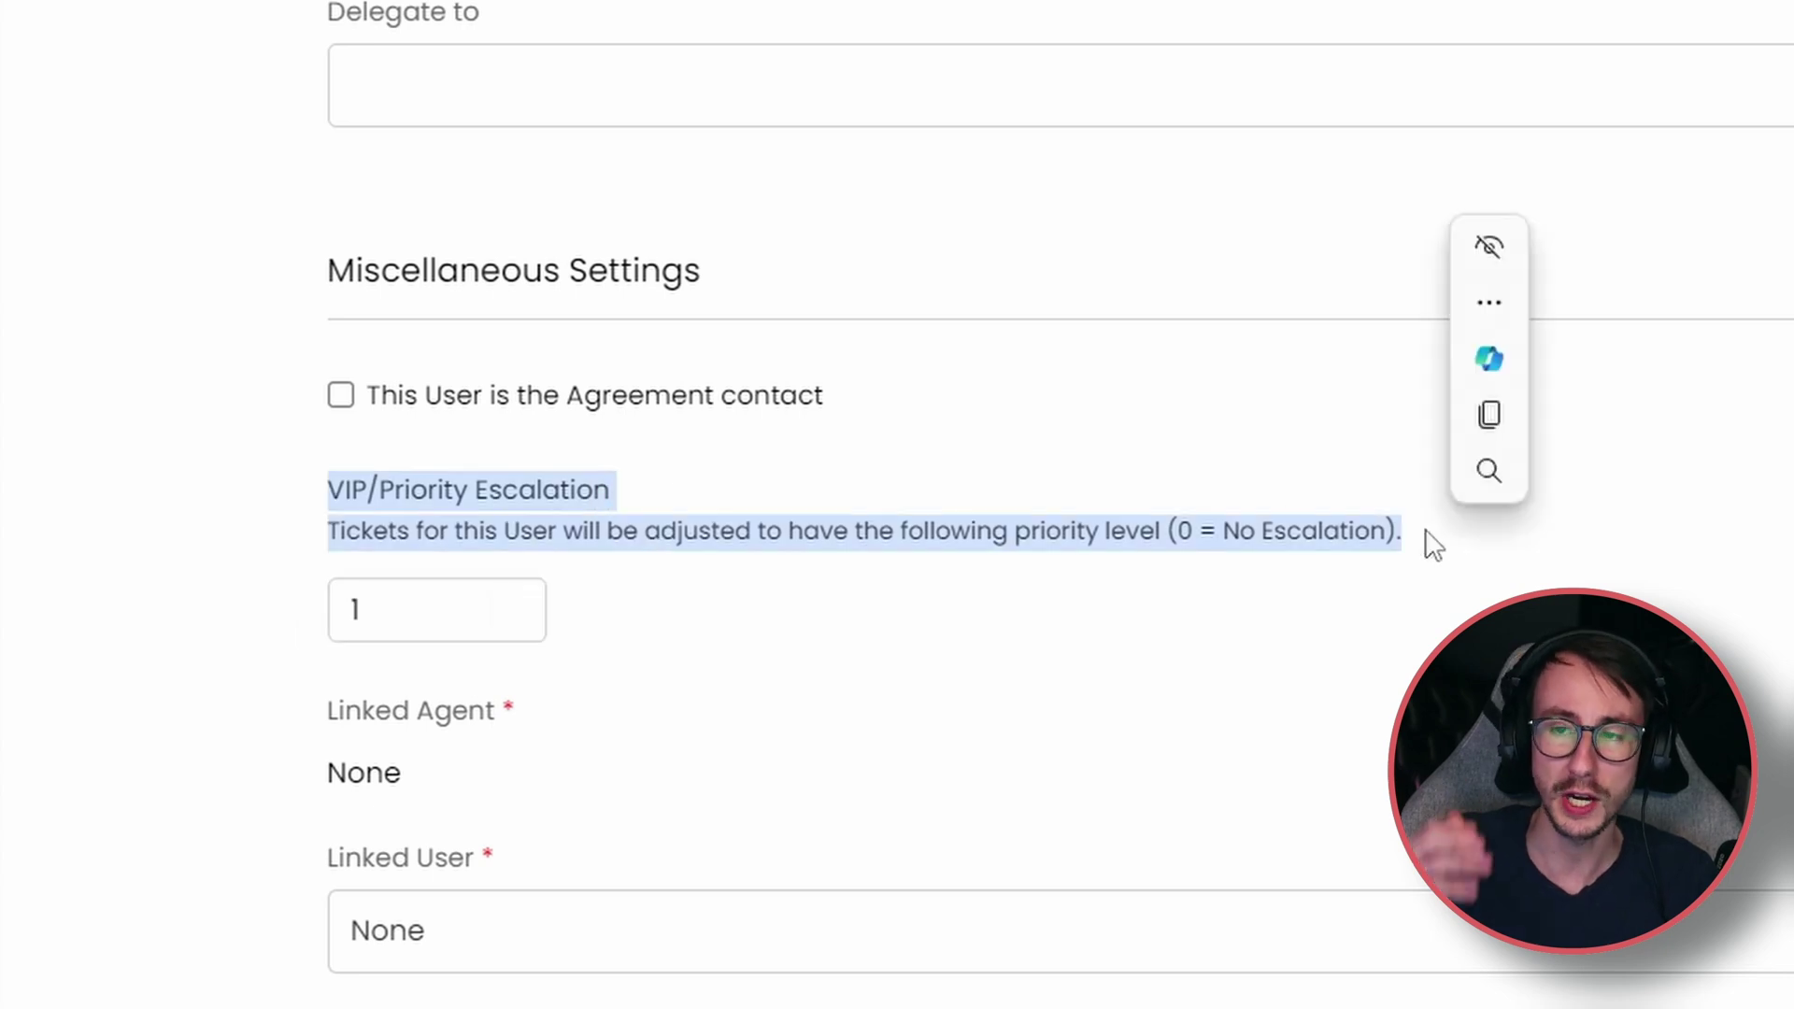
pyautogui.click(1432, 546)
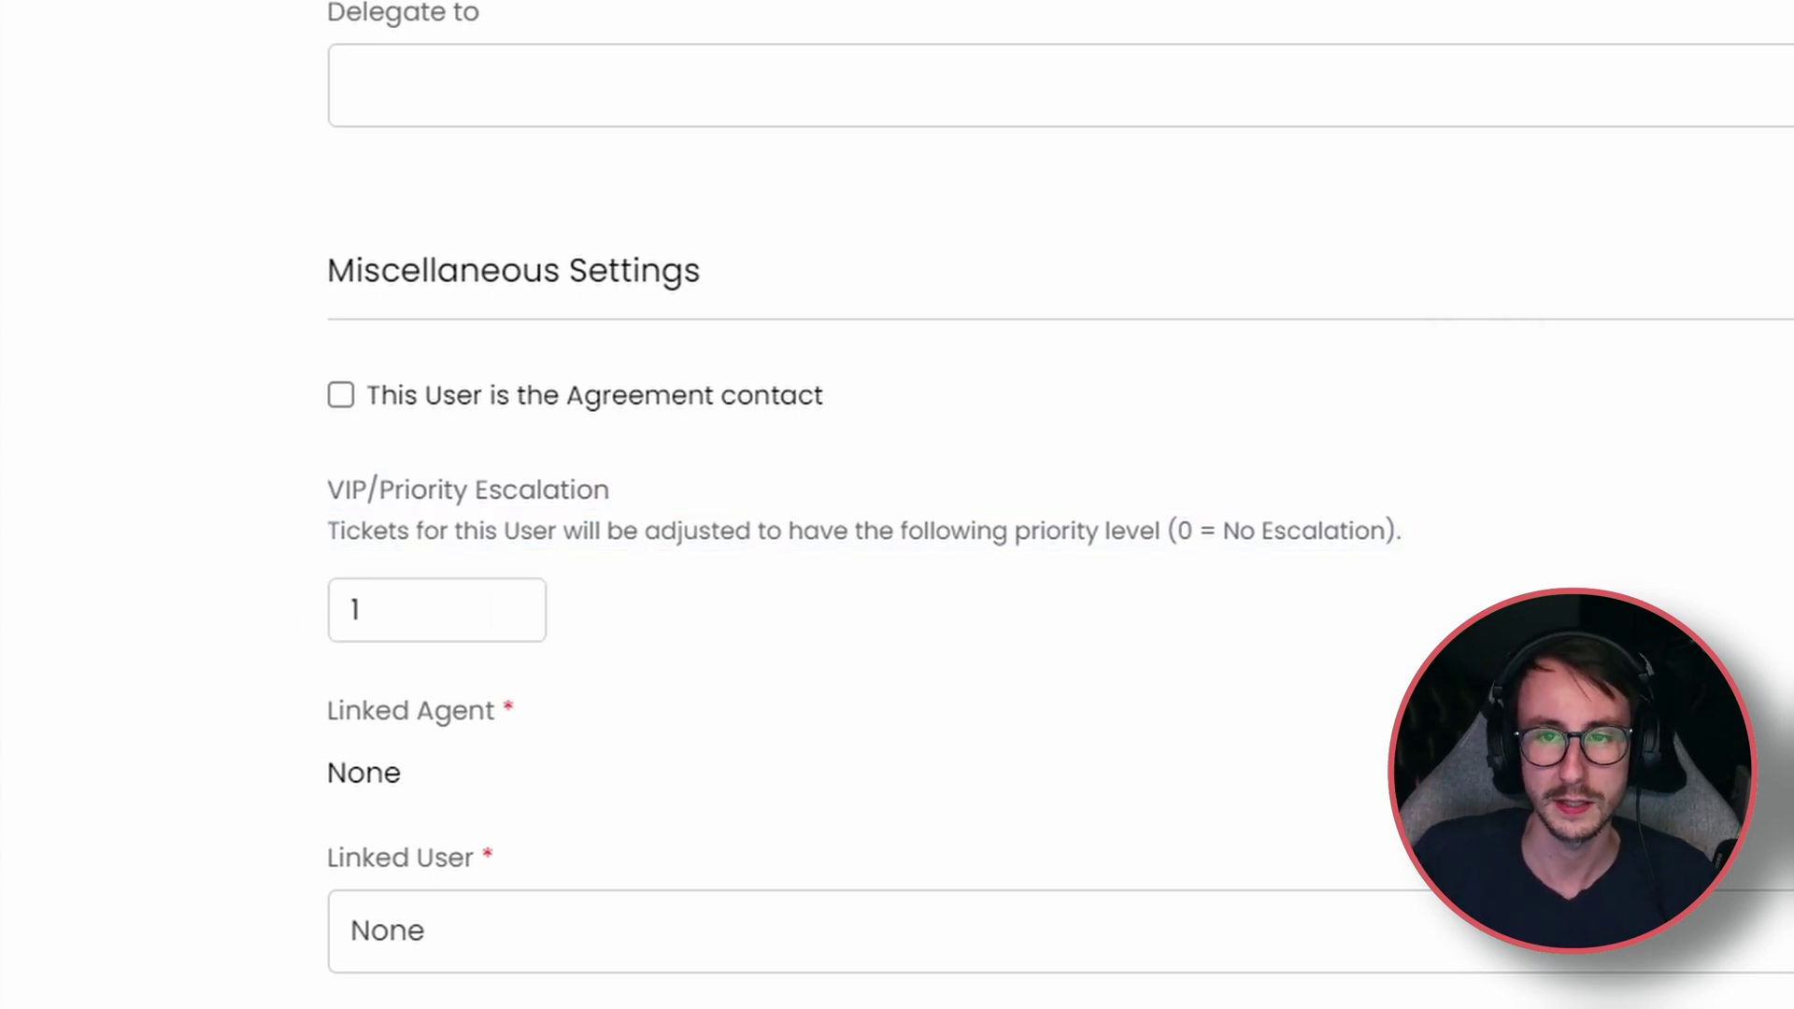
# Turn on the user's important contact permission, save, and return to the Triage ticket list
pyautogui.click(1366, 199)
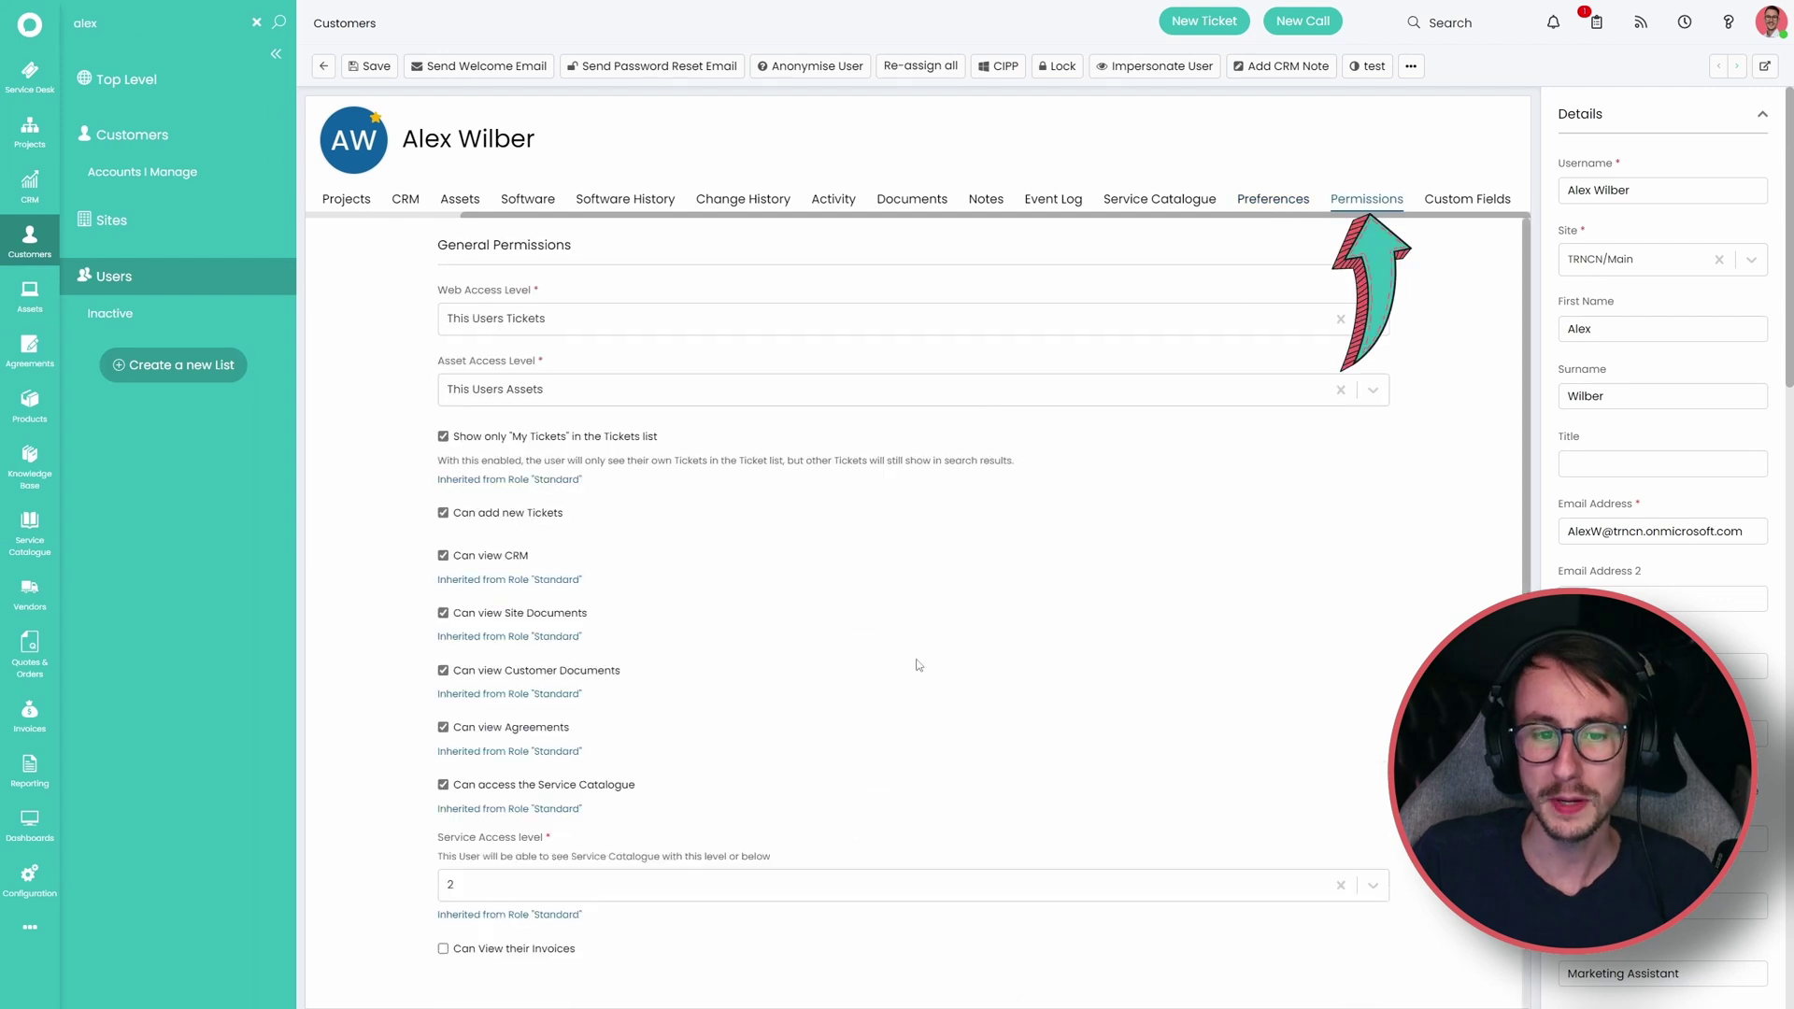
pyautogui.scroll(-3, 919, 665)
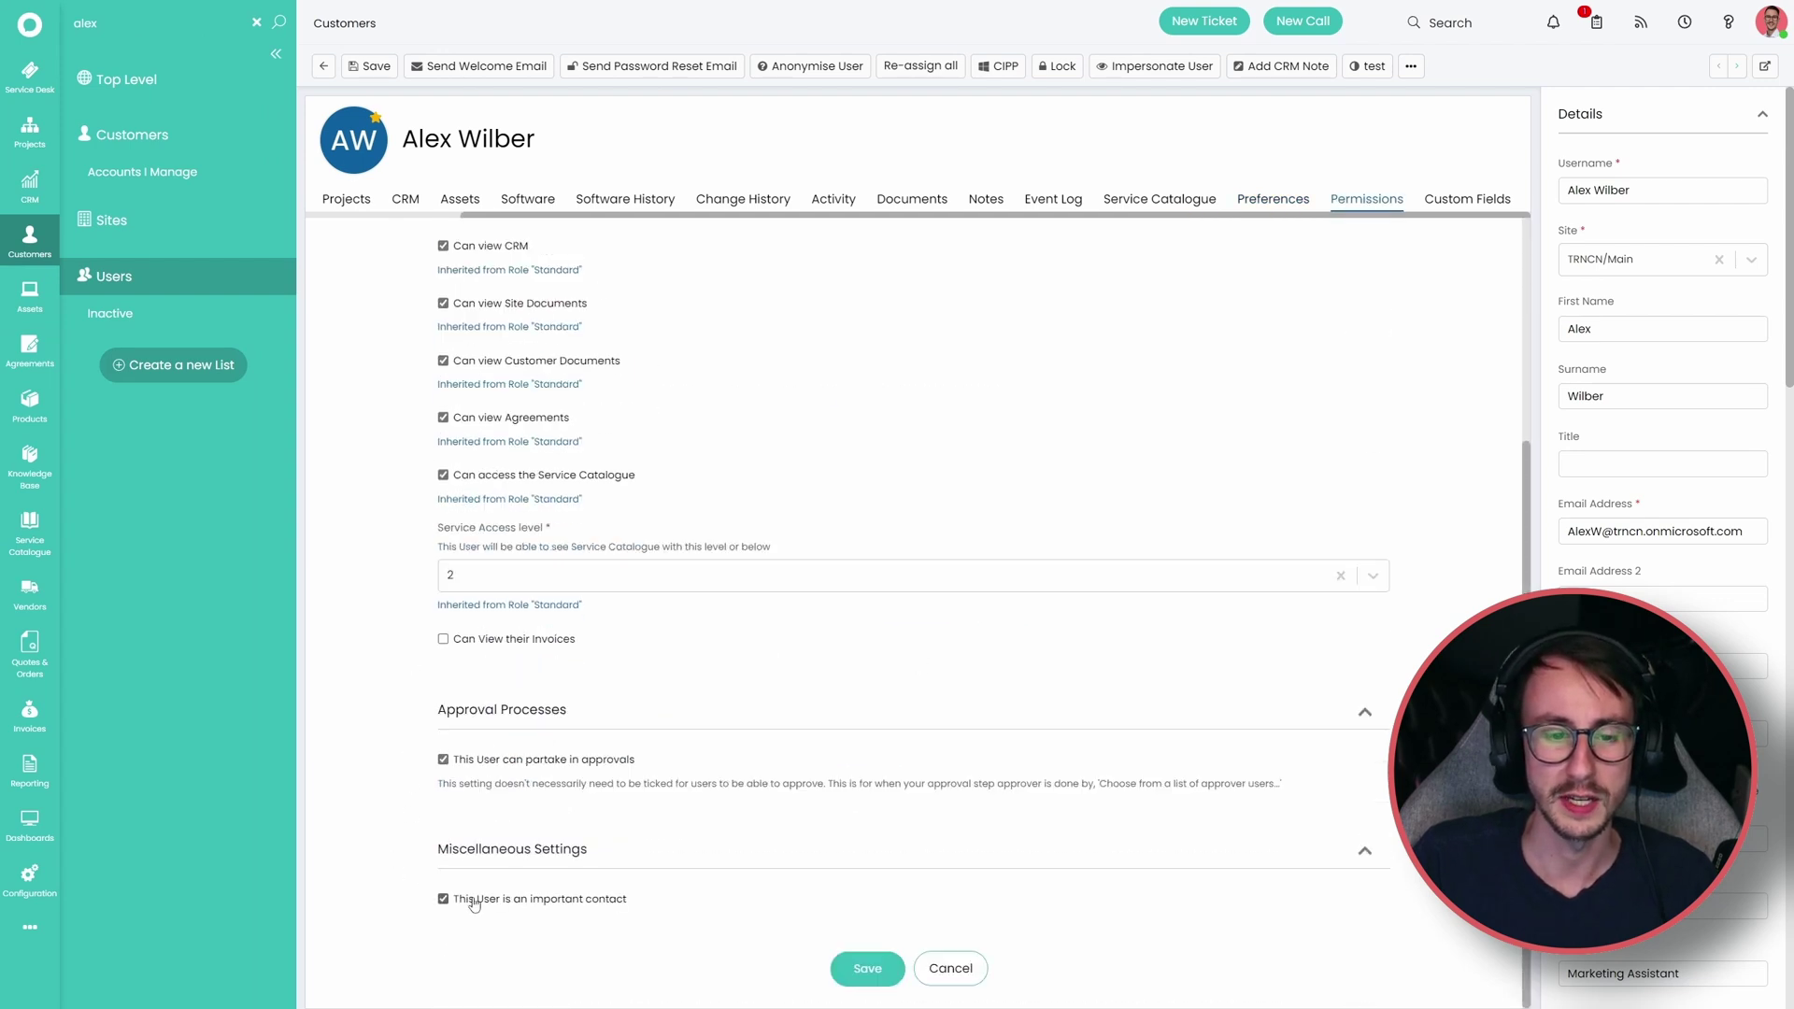
pyautogui.moveTo(641, 904); pyautogui.dragTo(448, 908)
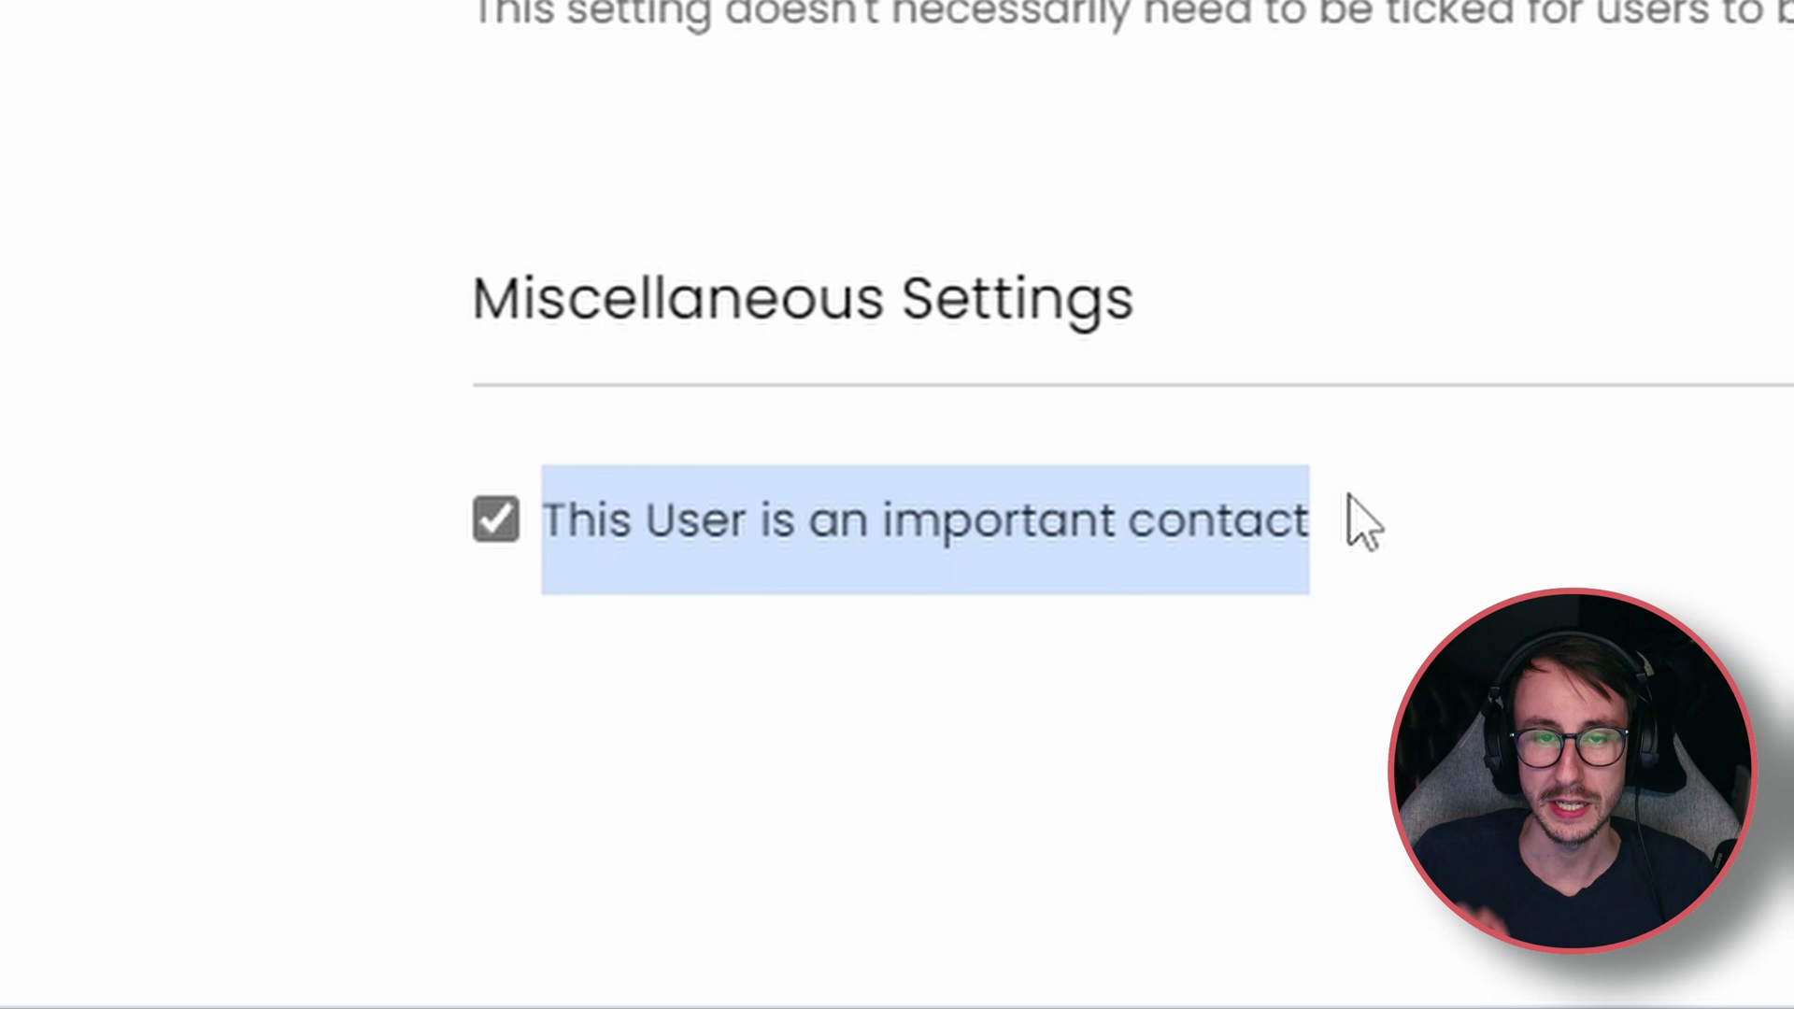
pyautogui.click(1290, 522)
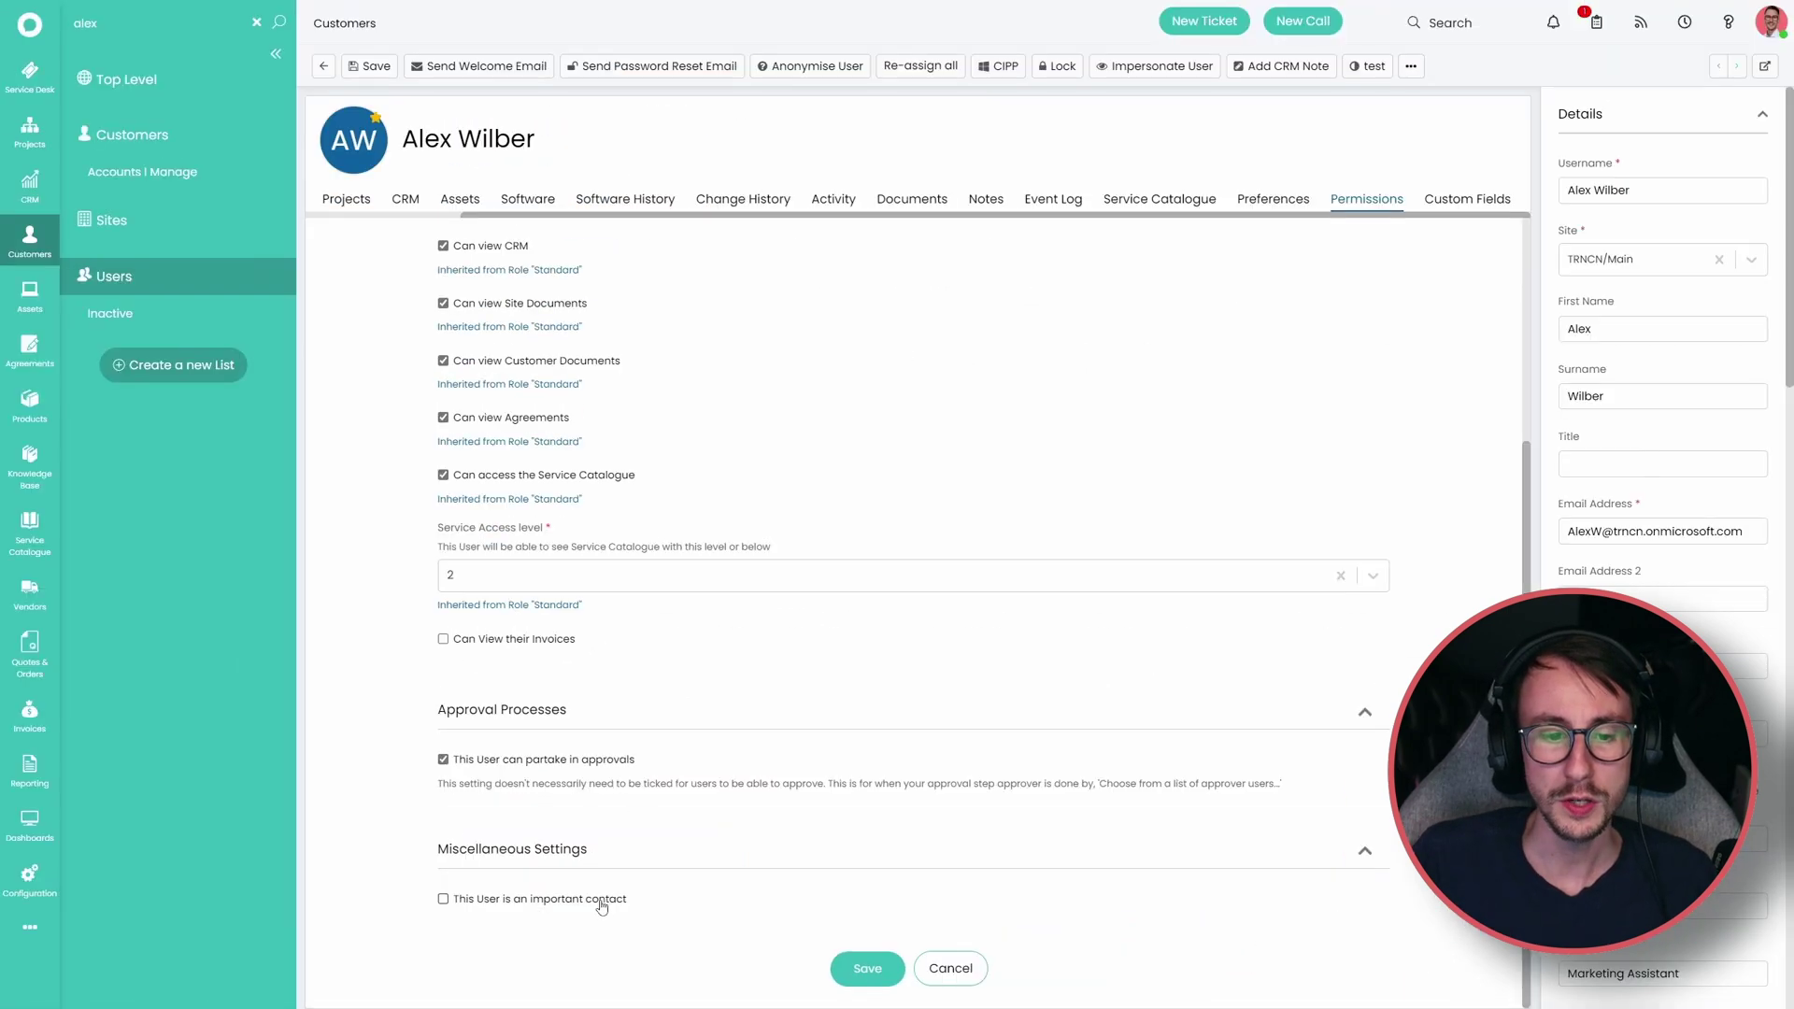
pyautogui.click(846, 967)
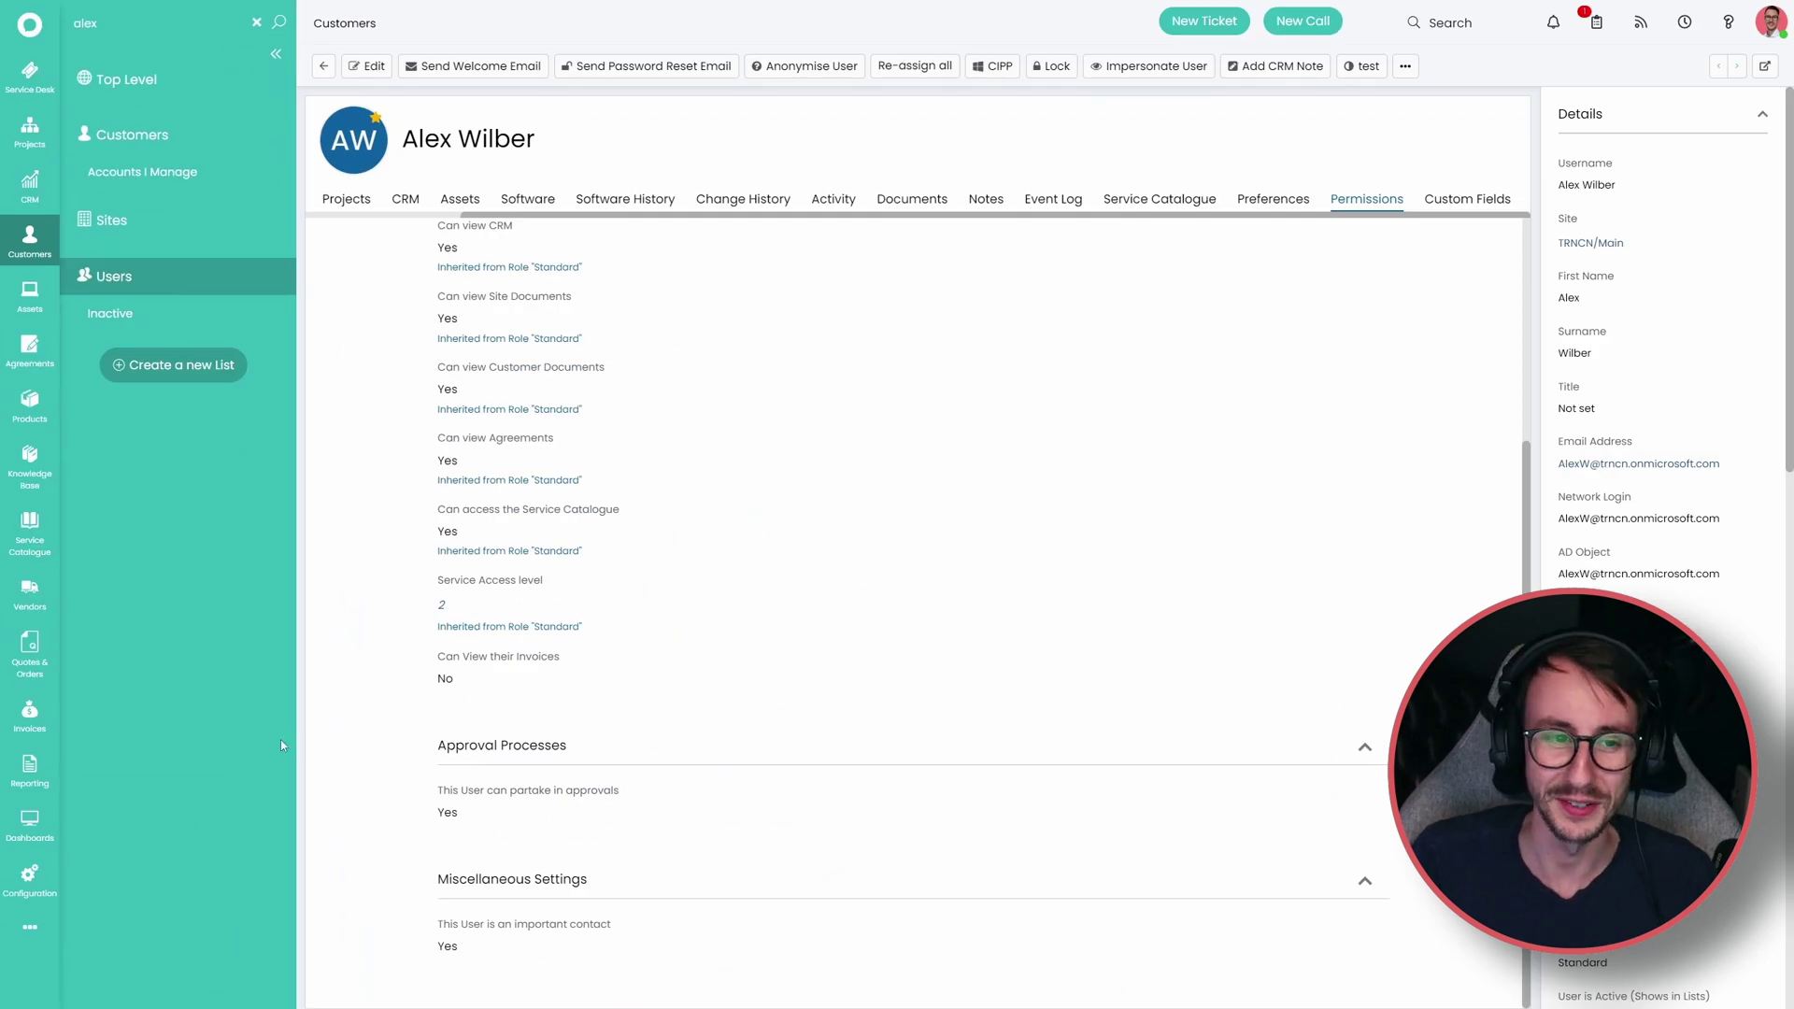
pyautogui.click(30, 73)
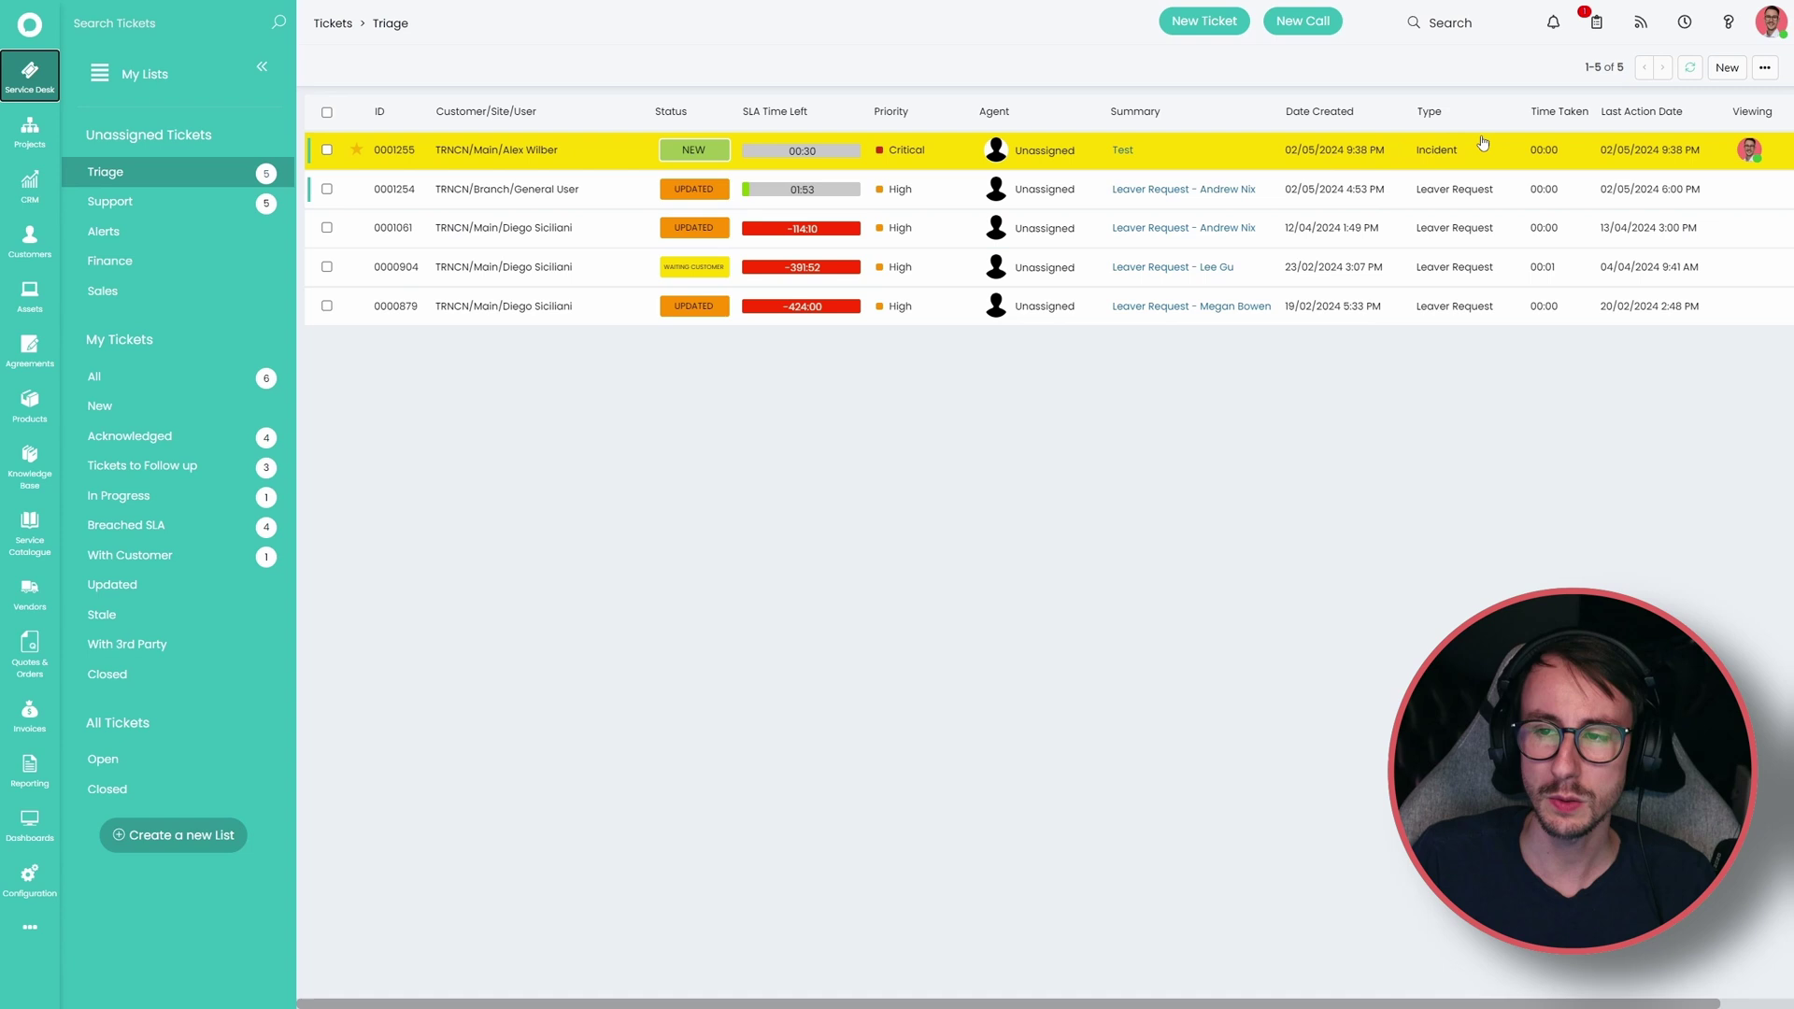
# Inspect the Service Desk View column profile under Edit Columns and close it unchanged
pyautogui.click(1764, 68)
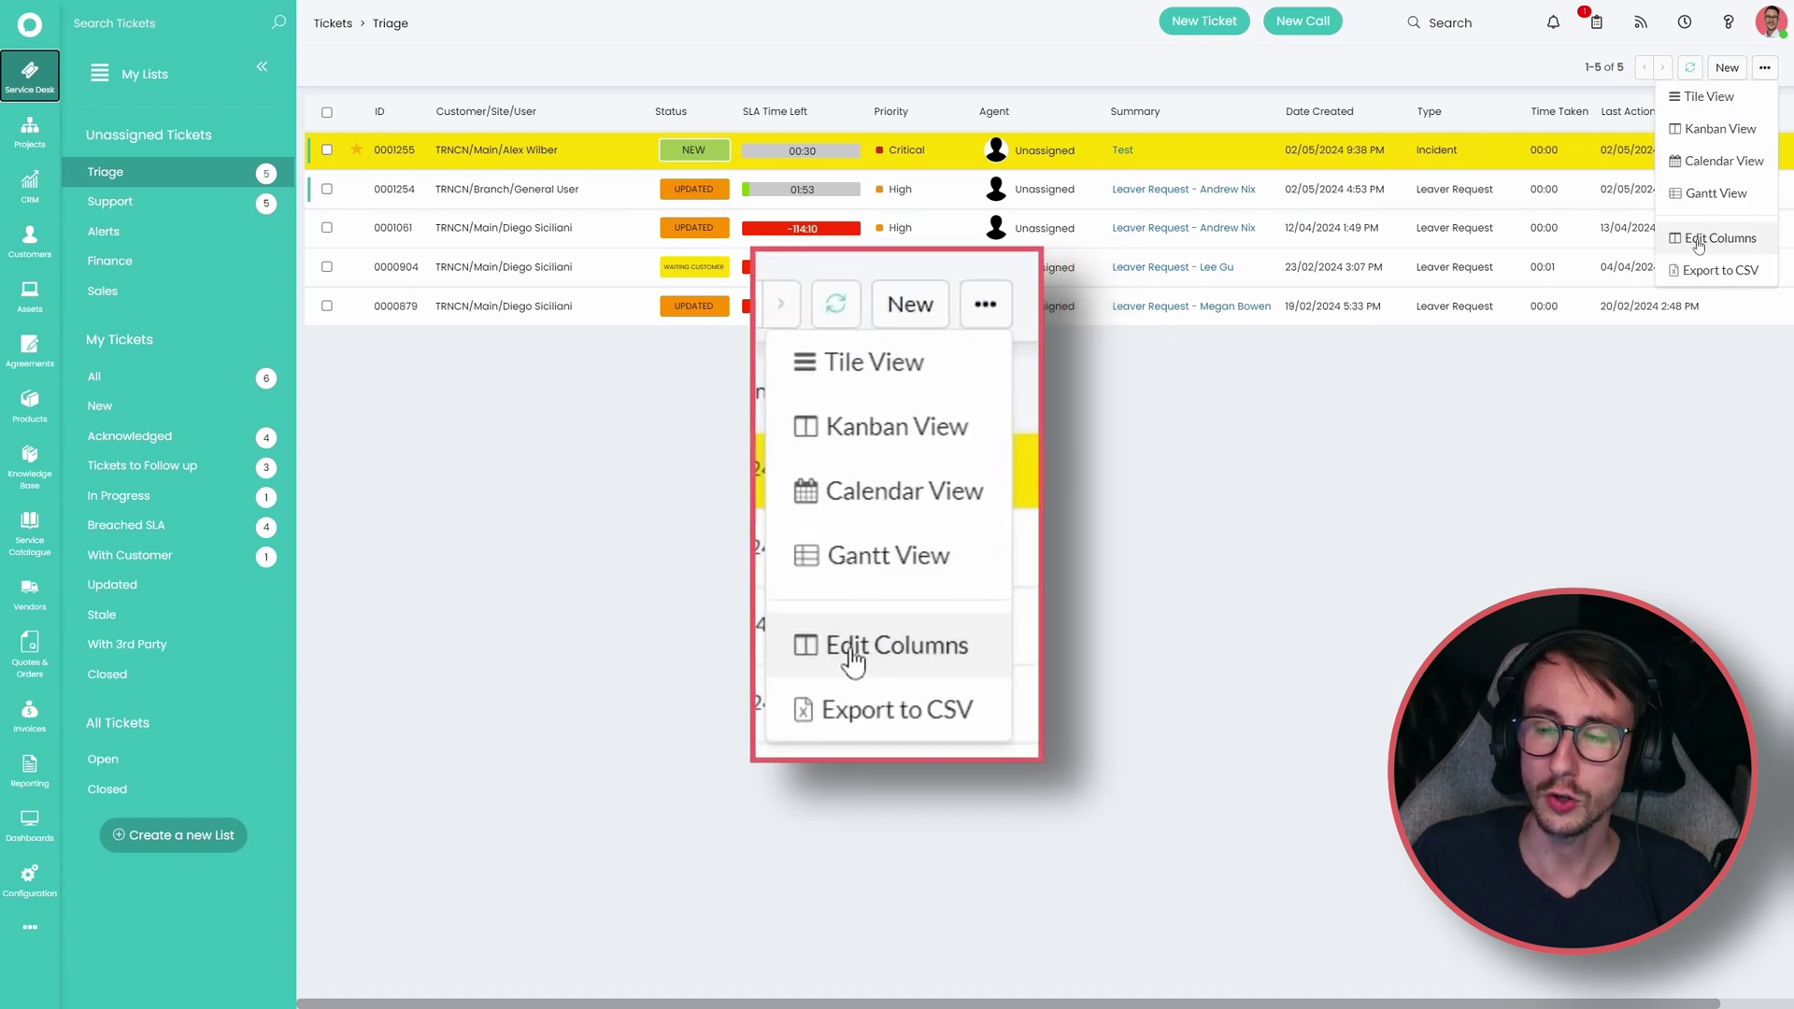
pyautogui.click(1729, 245)
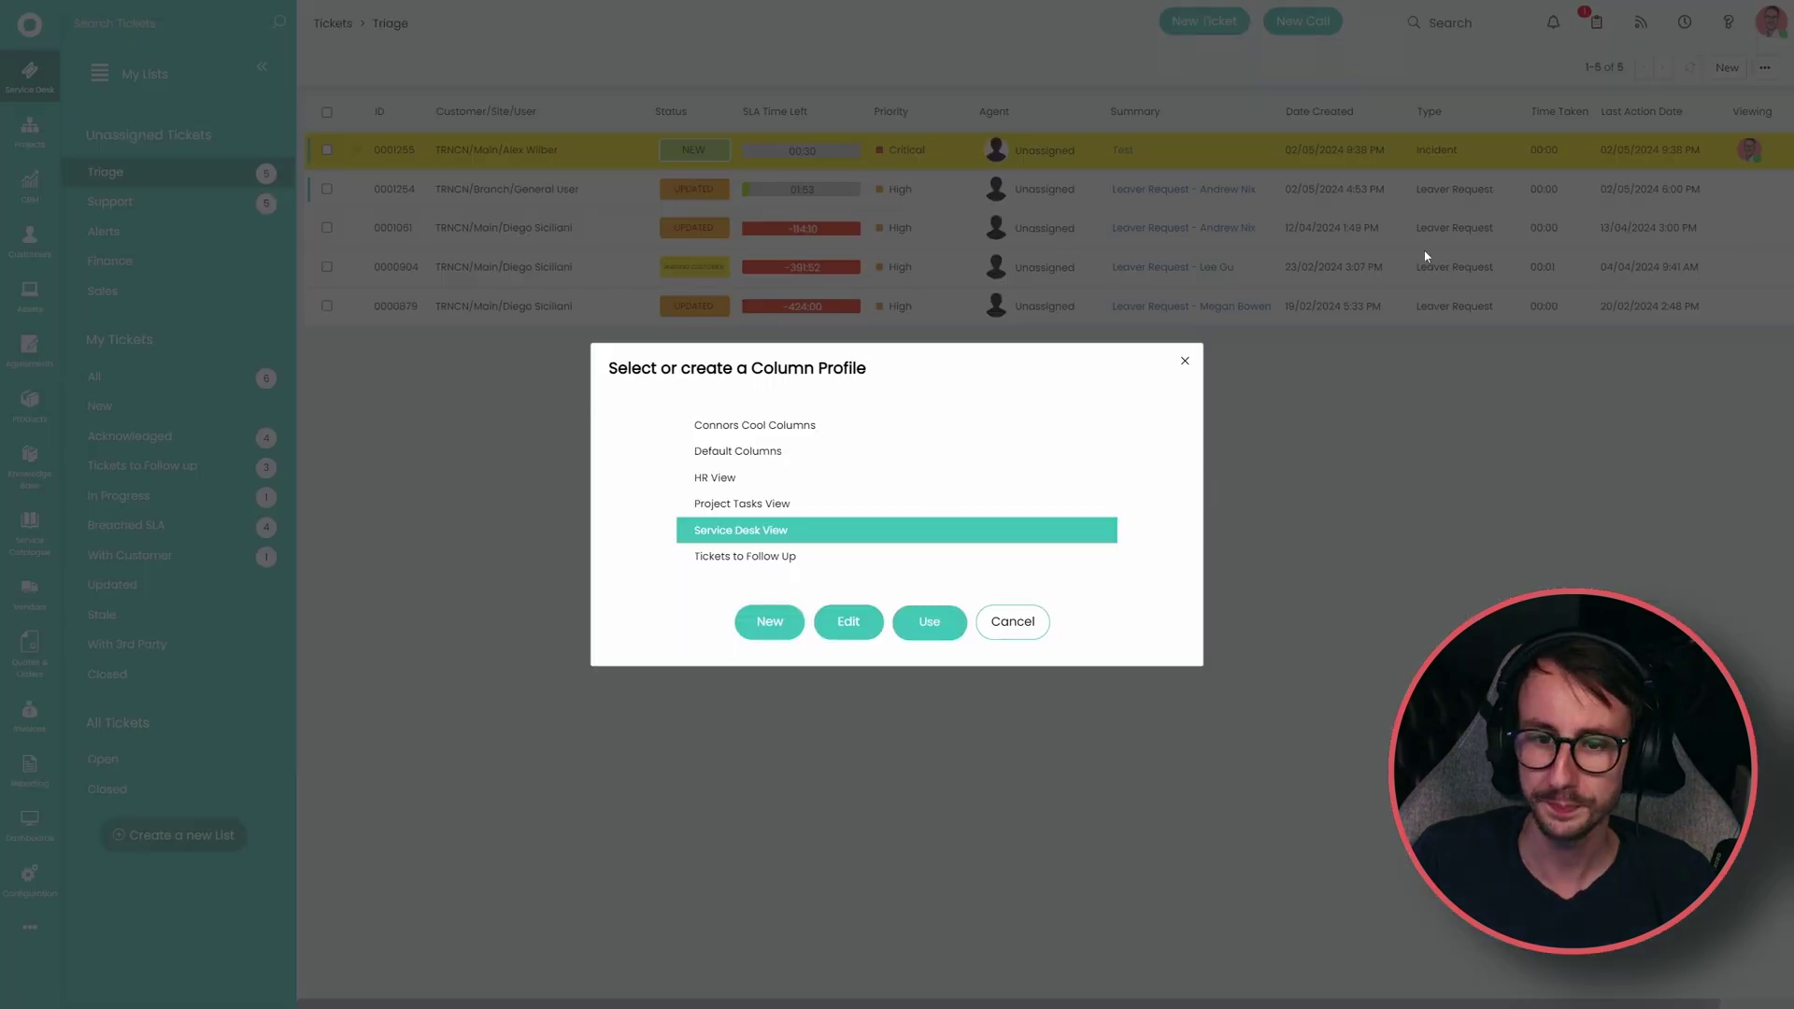
pyautogui.click(851, 622)
pyautogui.scroll(-2, 862, 633)
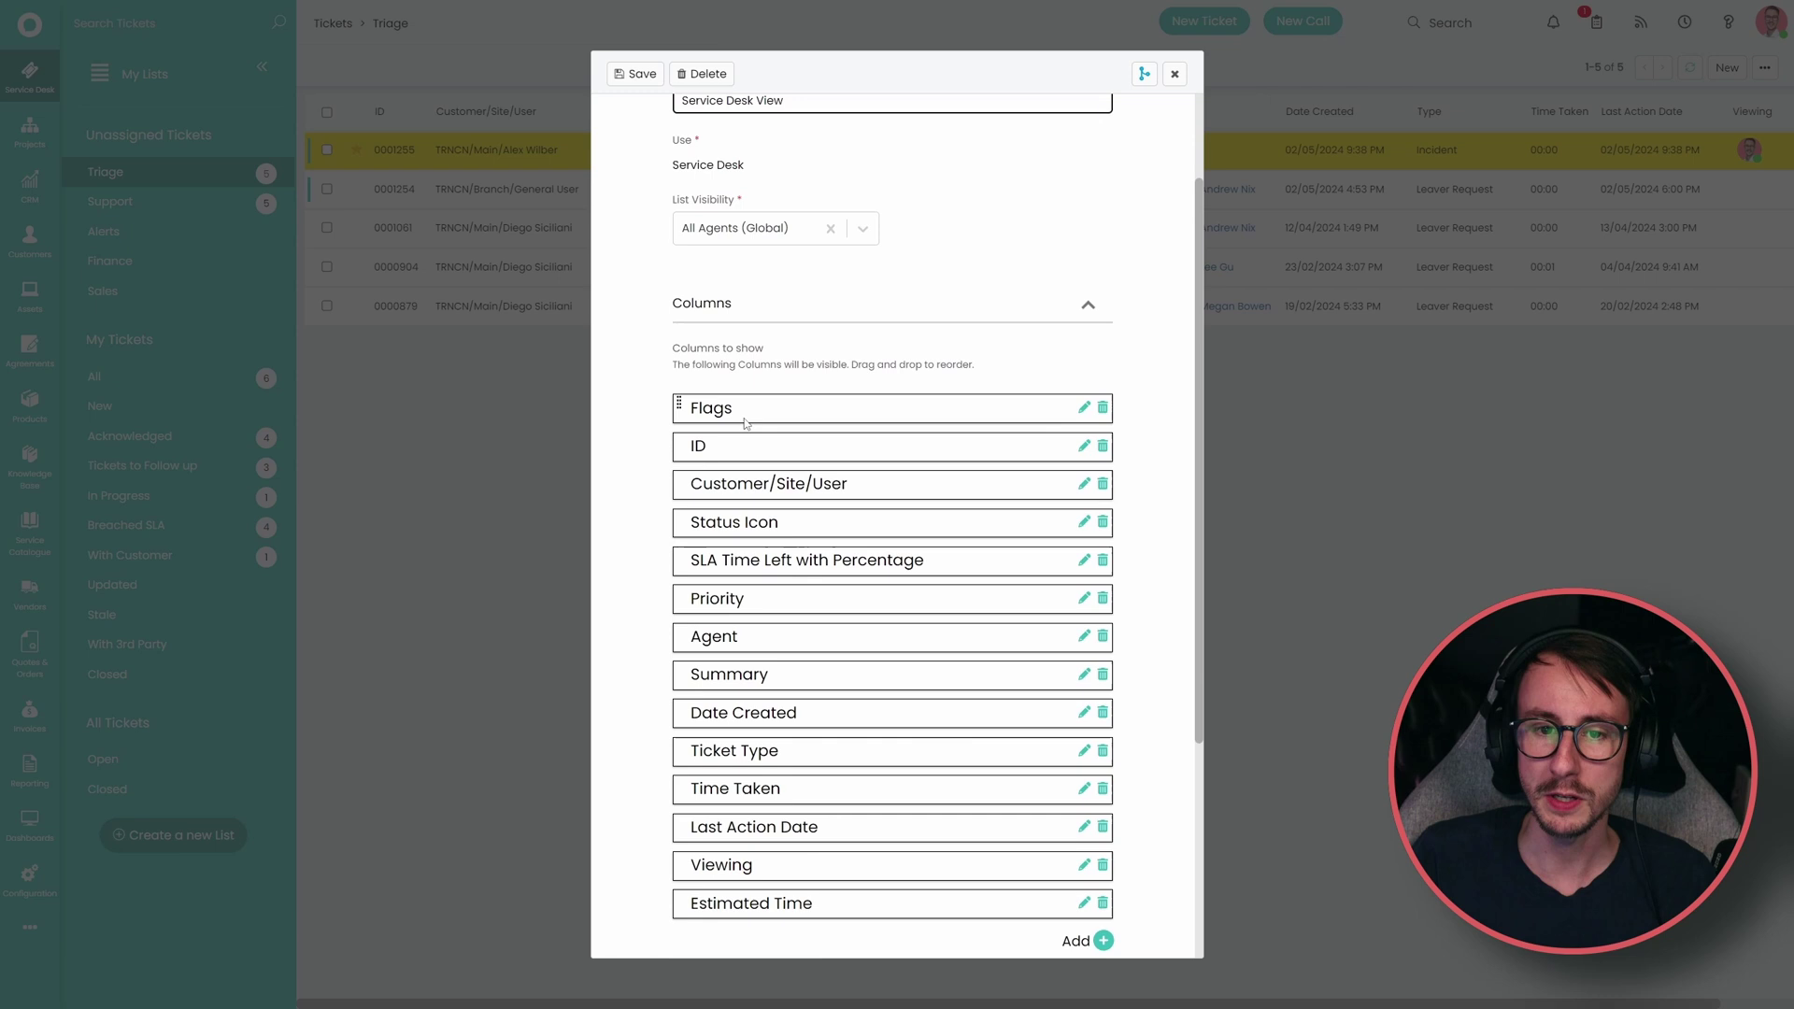
pyautogui.moveTo(735, 411); pyautogui.dragTo(783, 419)
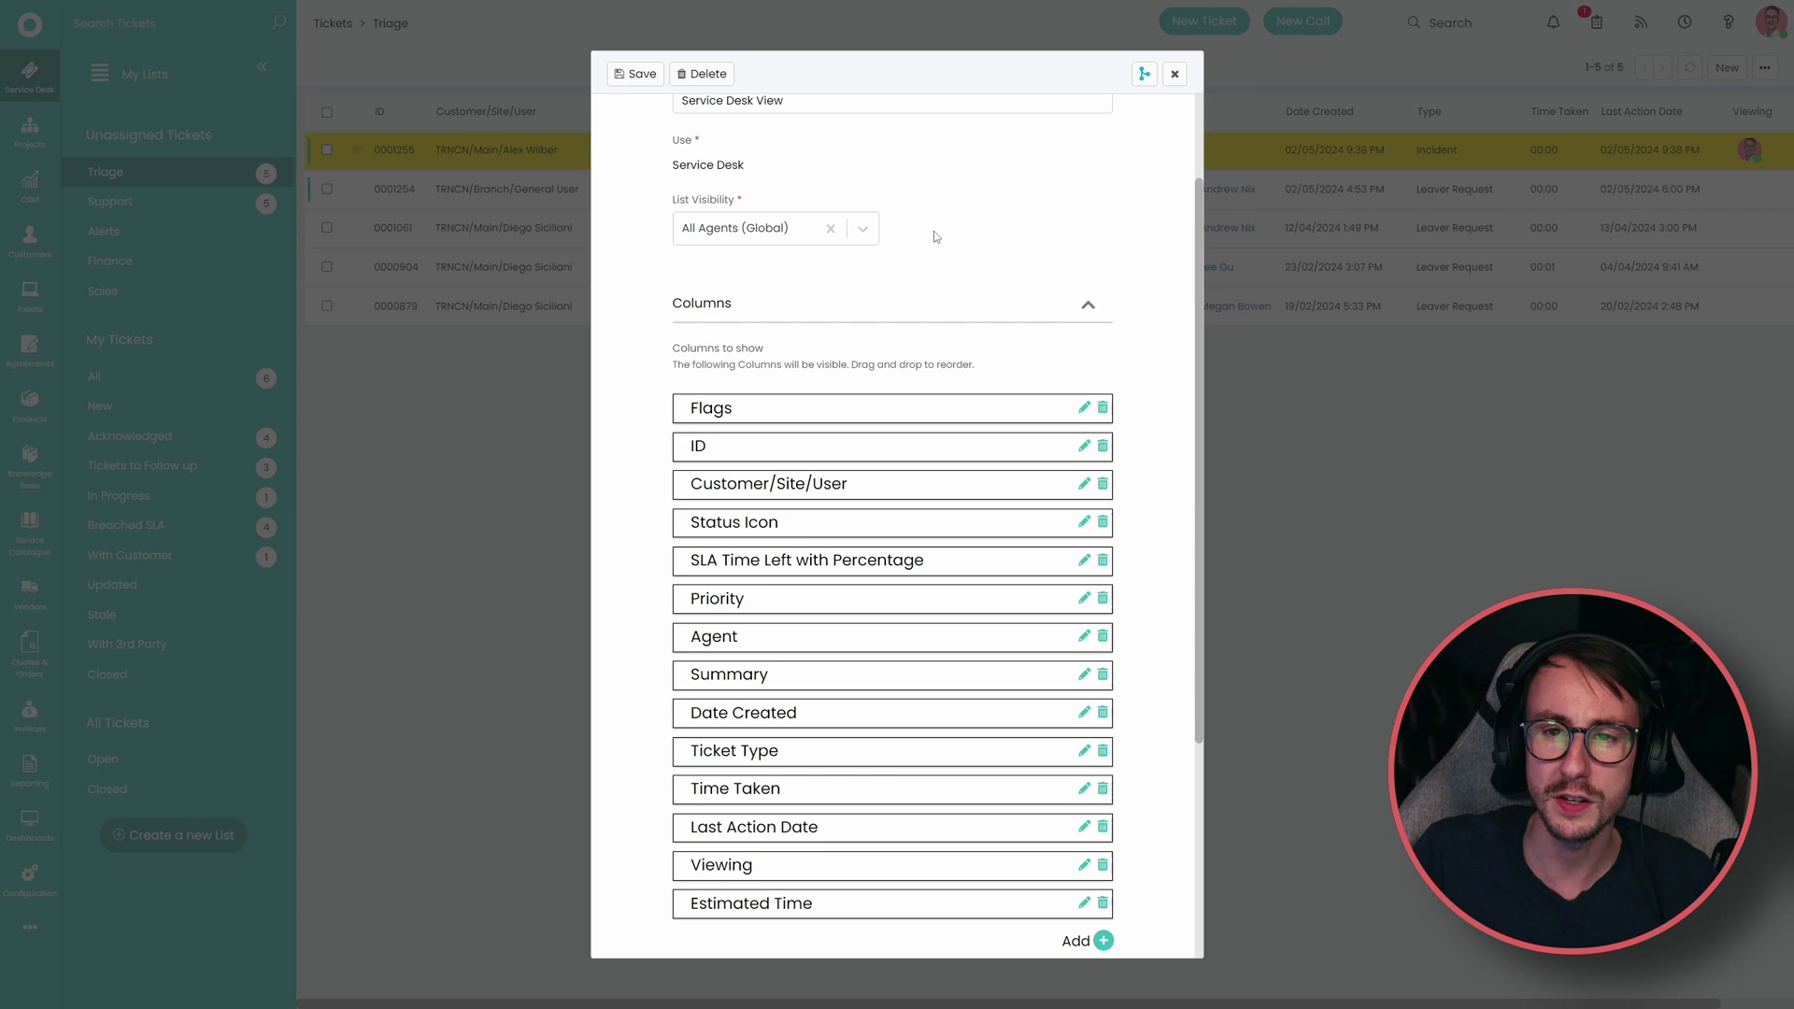
pyautogui.click(1174, 75)
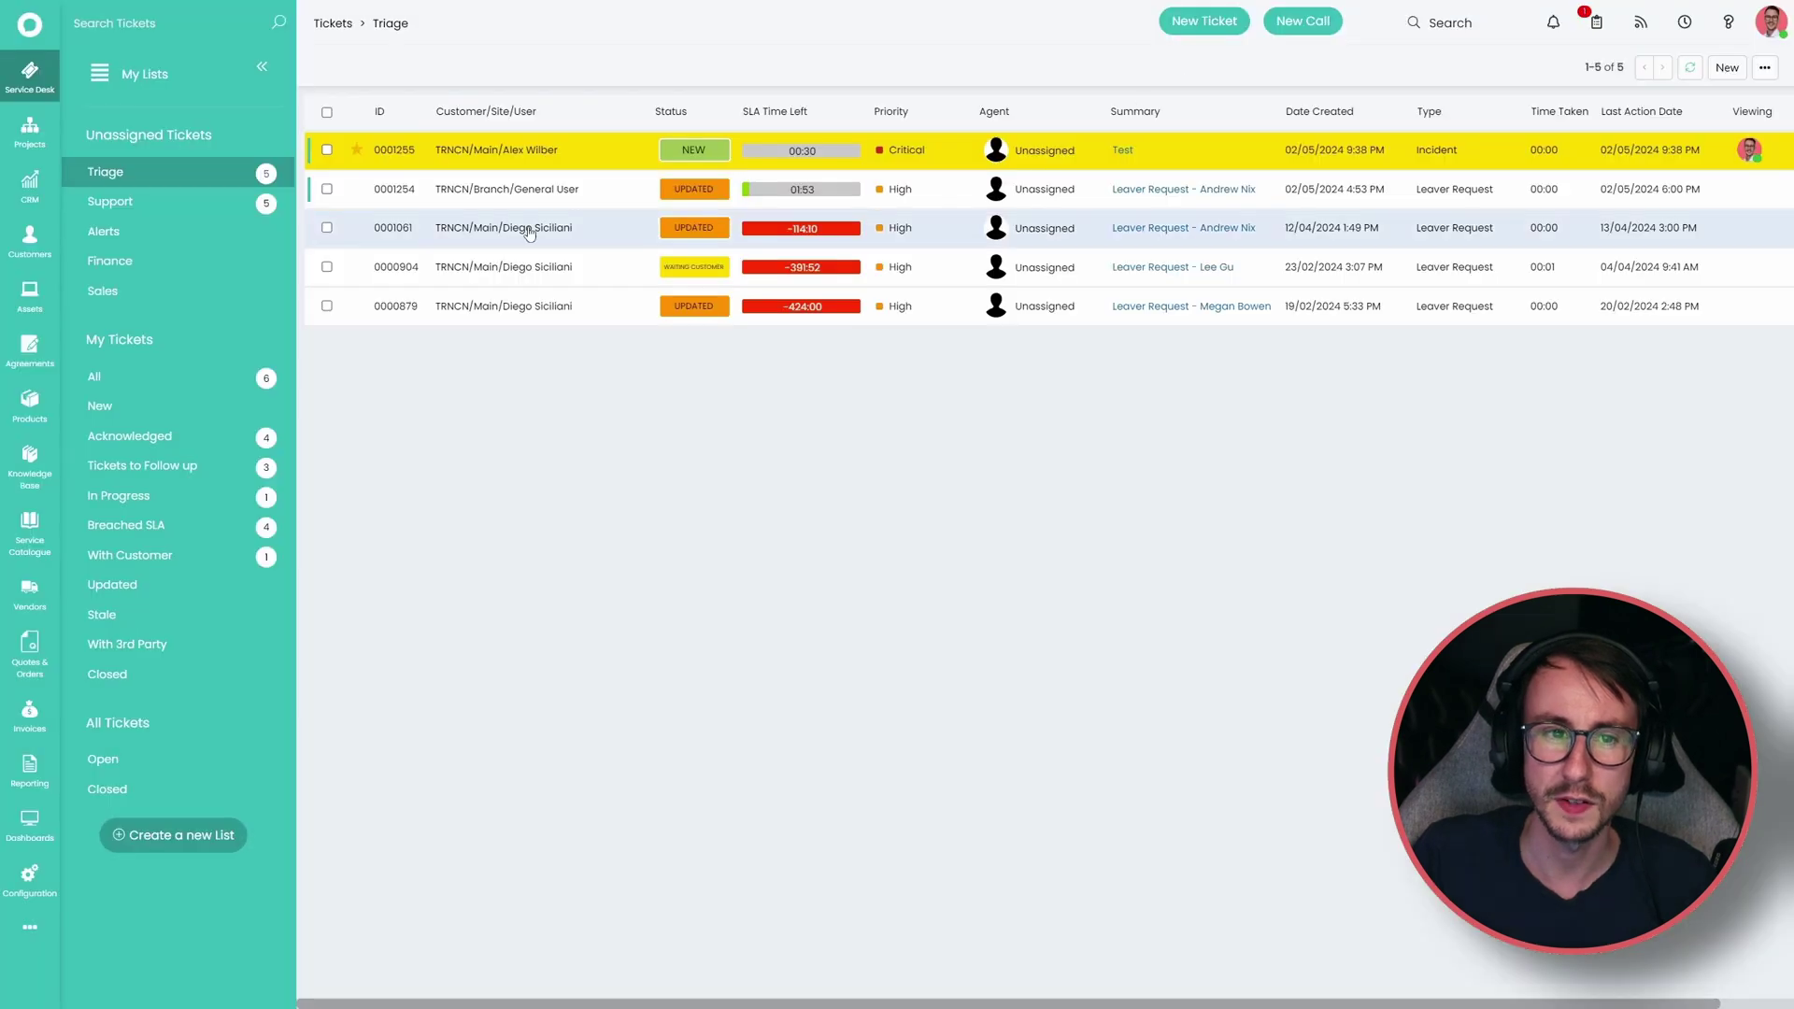
# Flag ticket 0001254 in the Triage list using the bulk Edit action
pyautogui.click(328, 151)
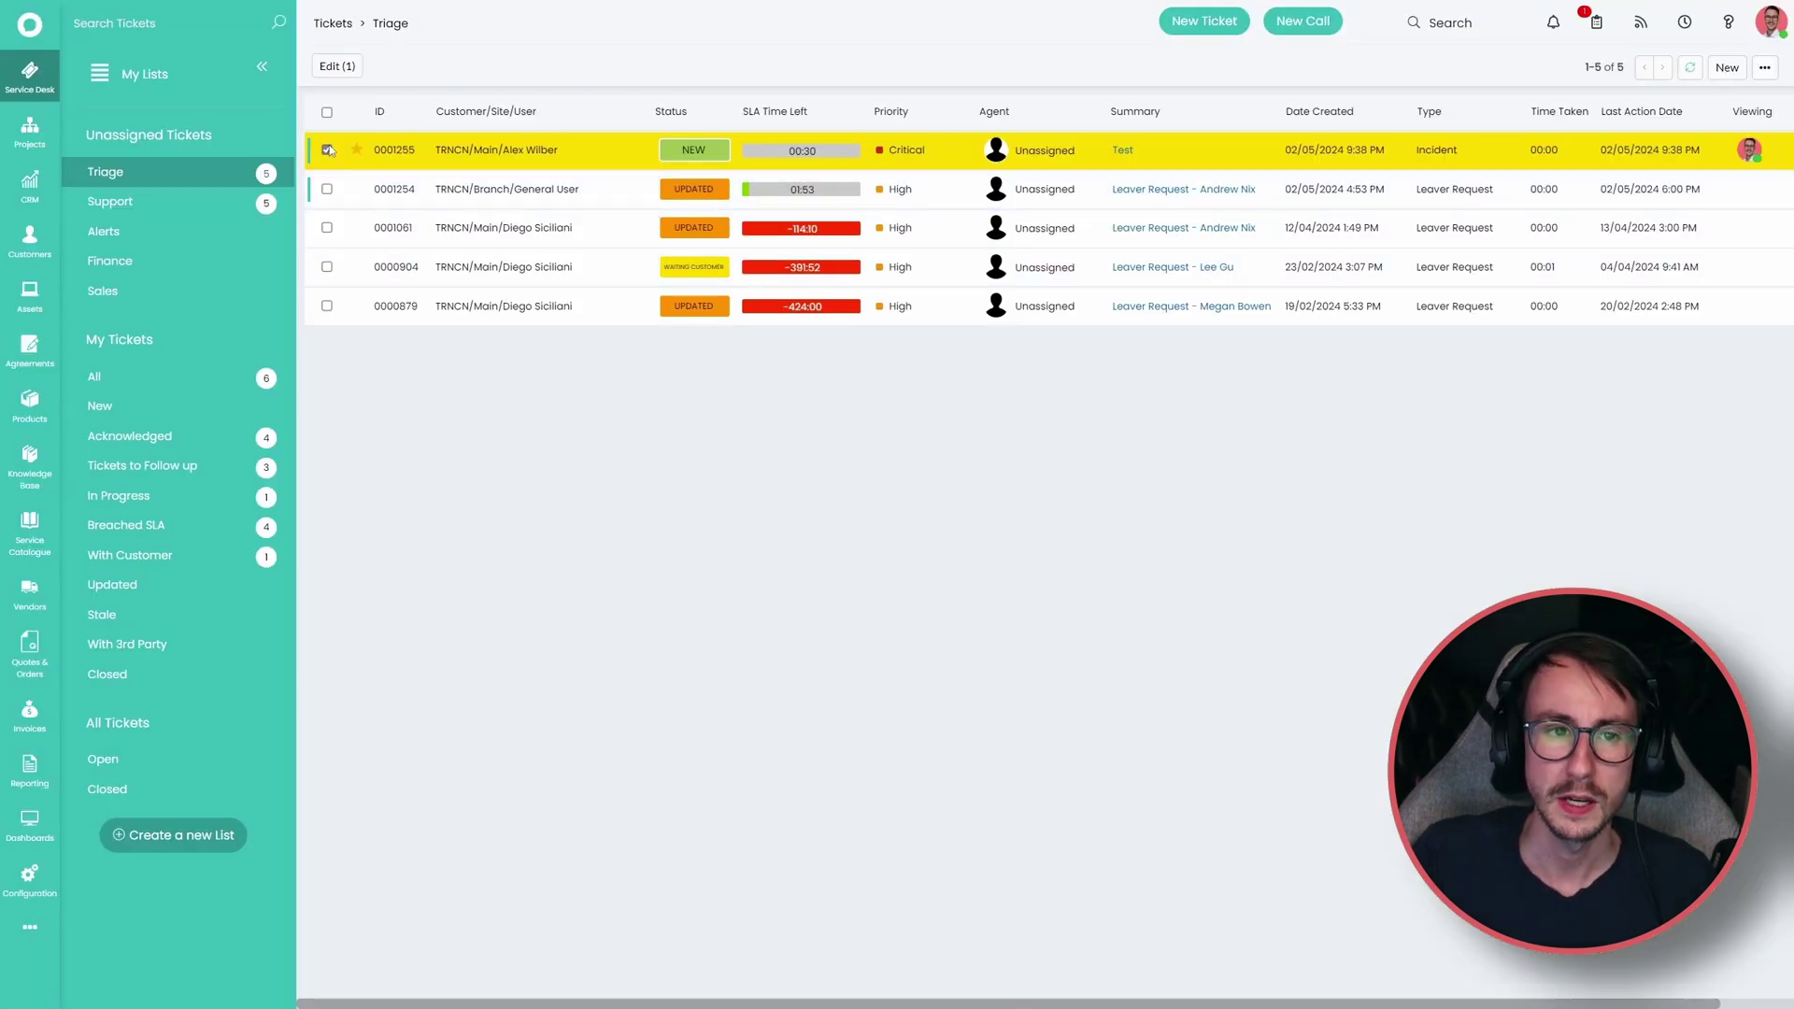
pyautogui.click(327, 188)
pyautogui.click(337, 66)
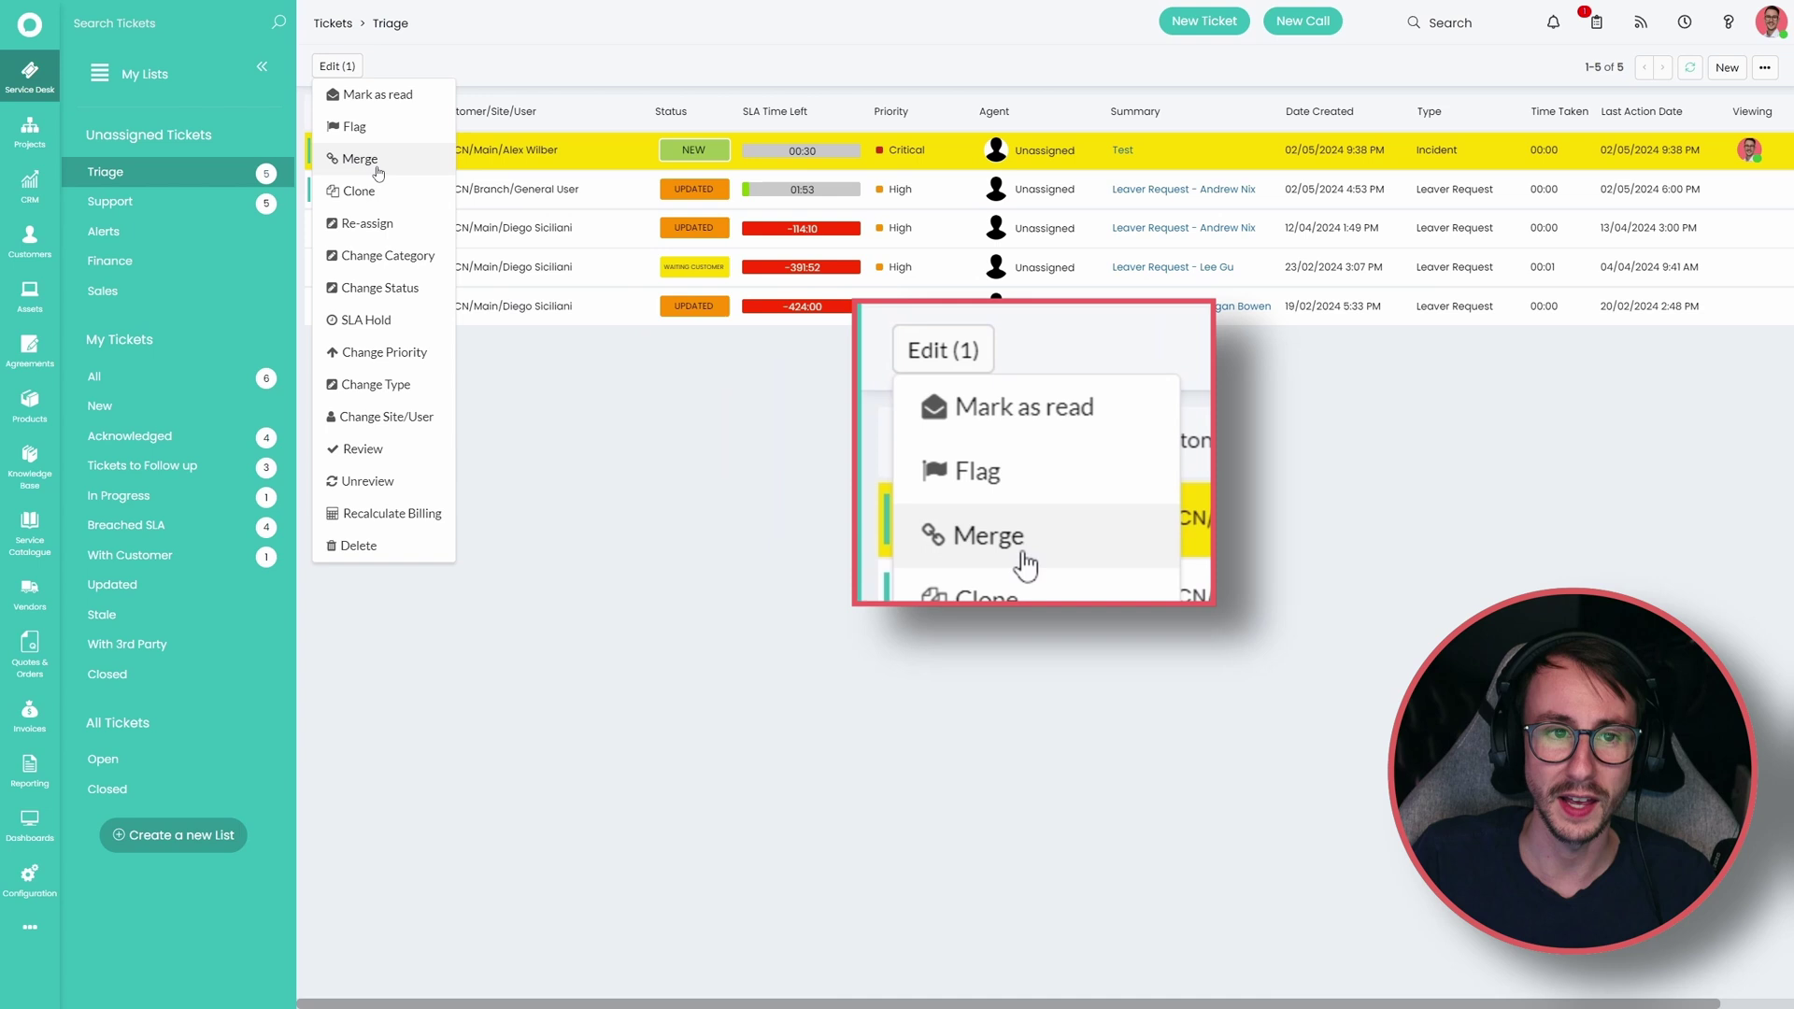
pyautogui.click(327, 189)
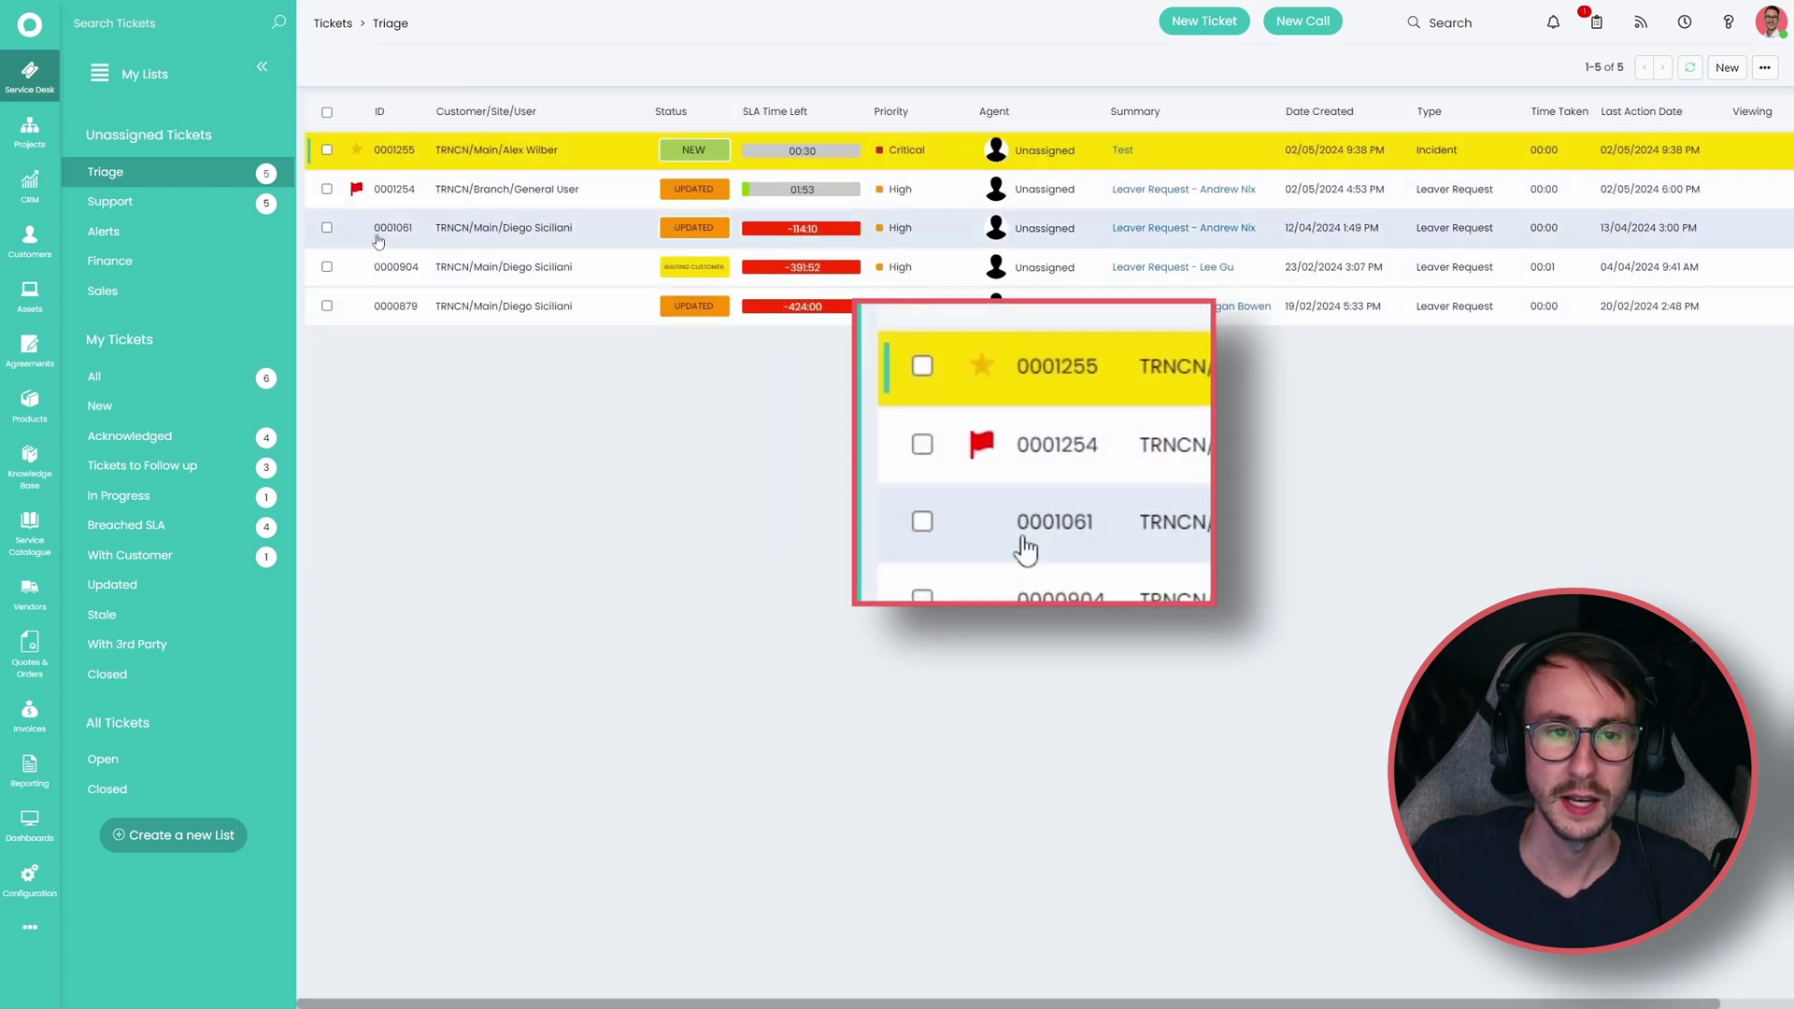
pyautogui.click(357, 189)
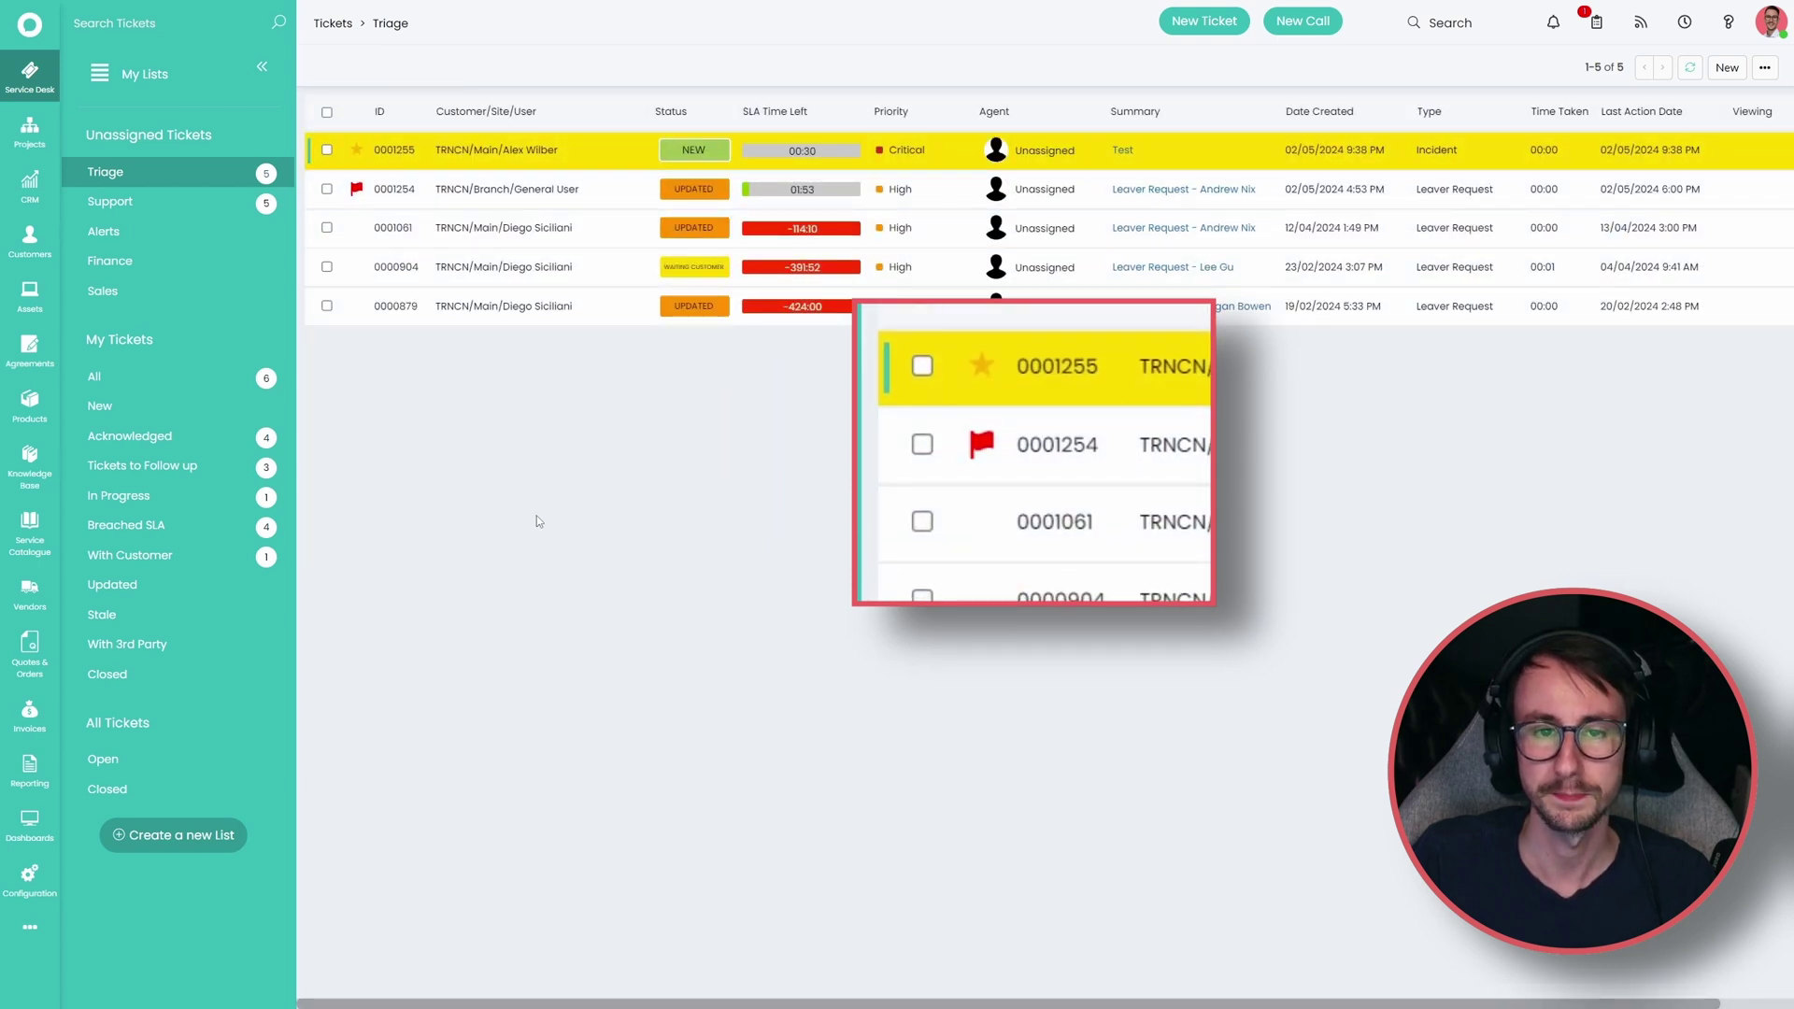
# Check ticket 0001255's 'End-User is a VIP' notice, then sort the Triage list by Customer/Site/User
pyautogui.click(616, 159)
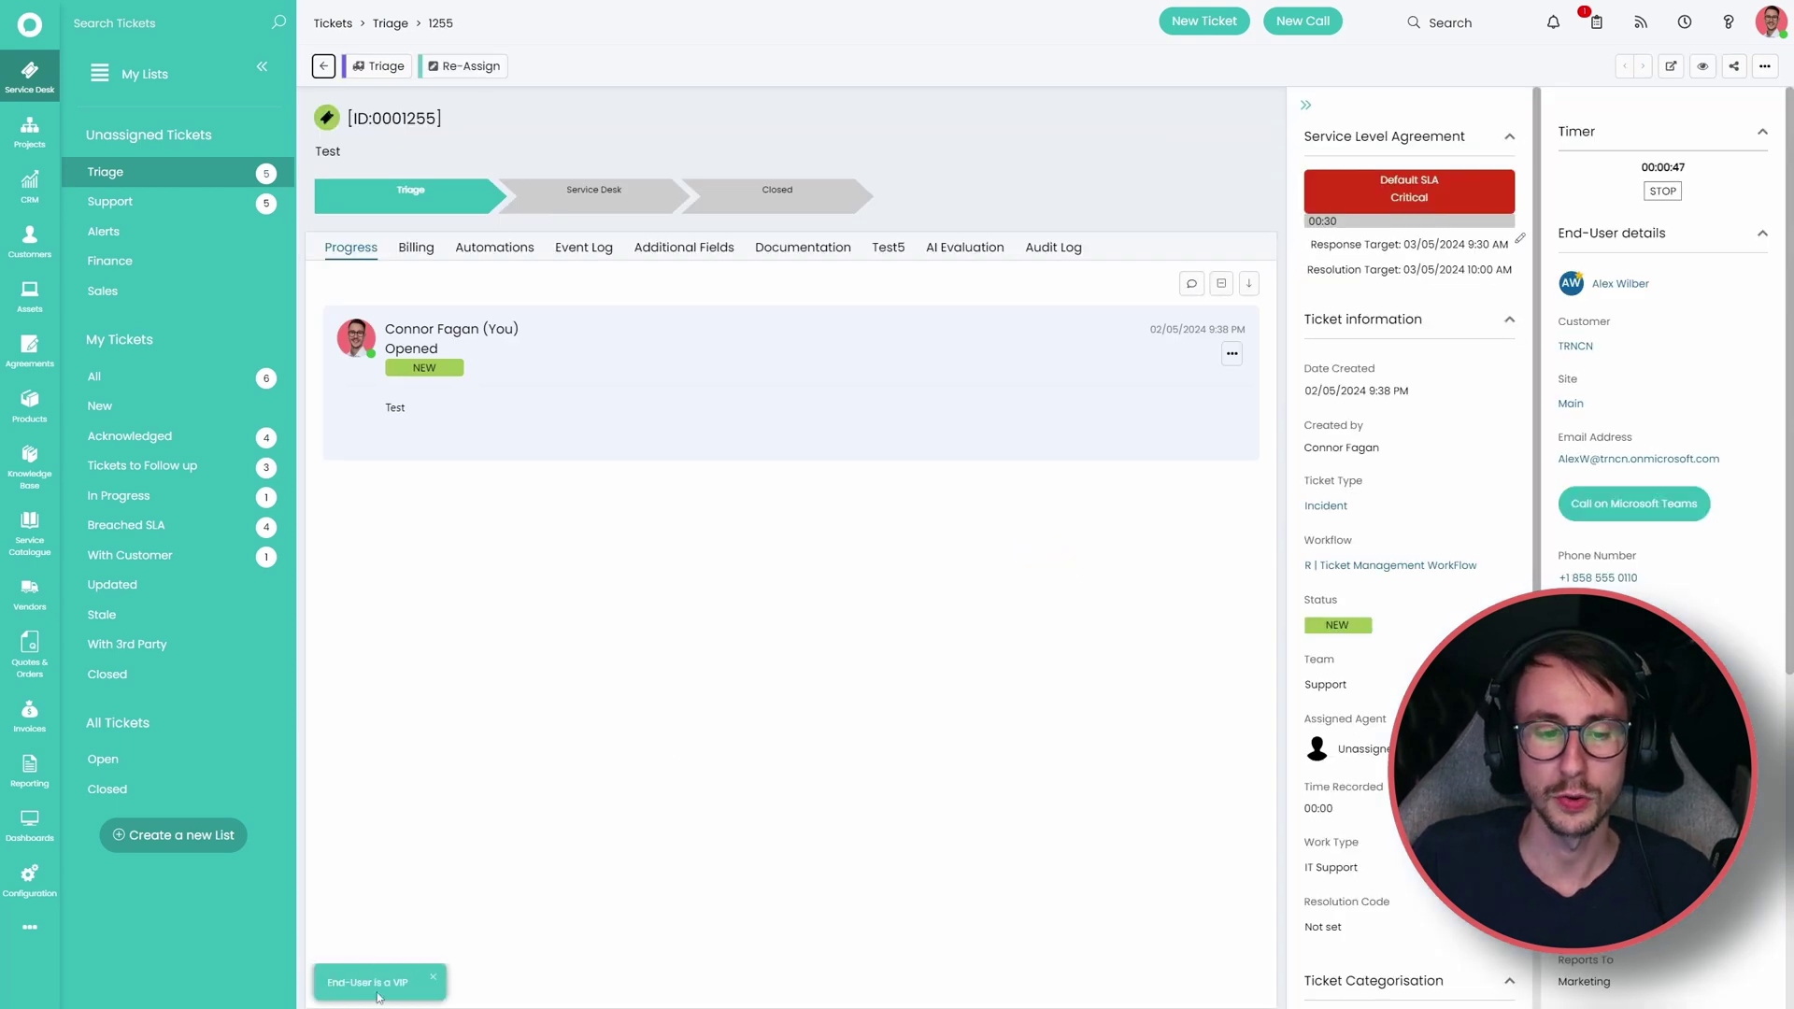
pyautogui.moveTo(333, 983); pyautogui.dragTo(409, 989)
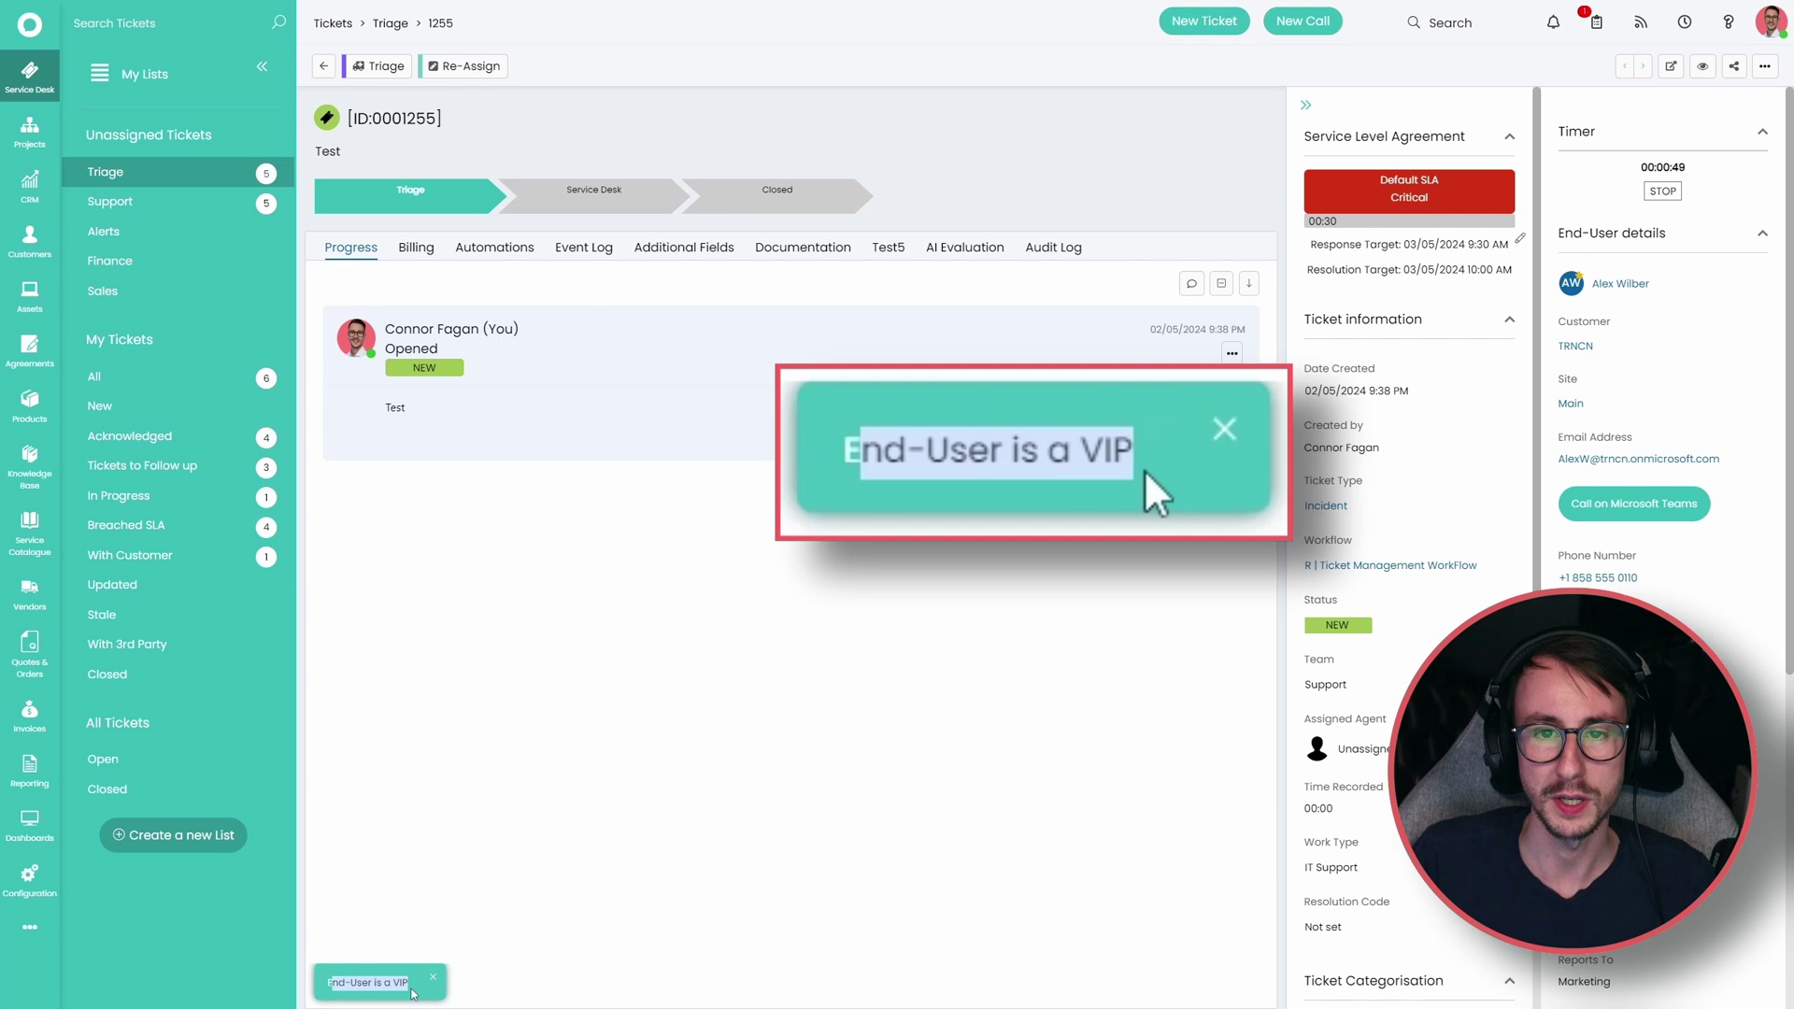
pyautogui.tripleClick(383, 985)
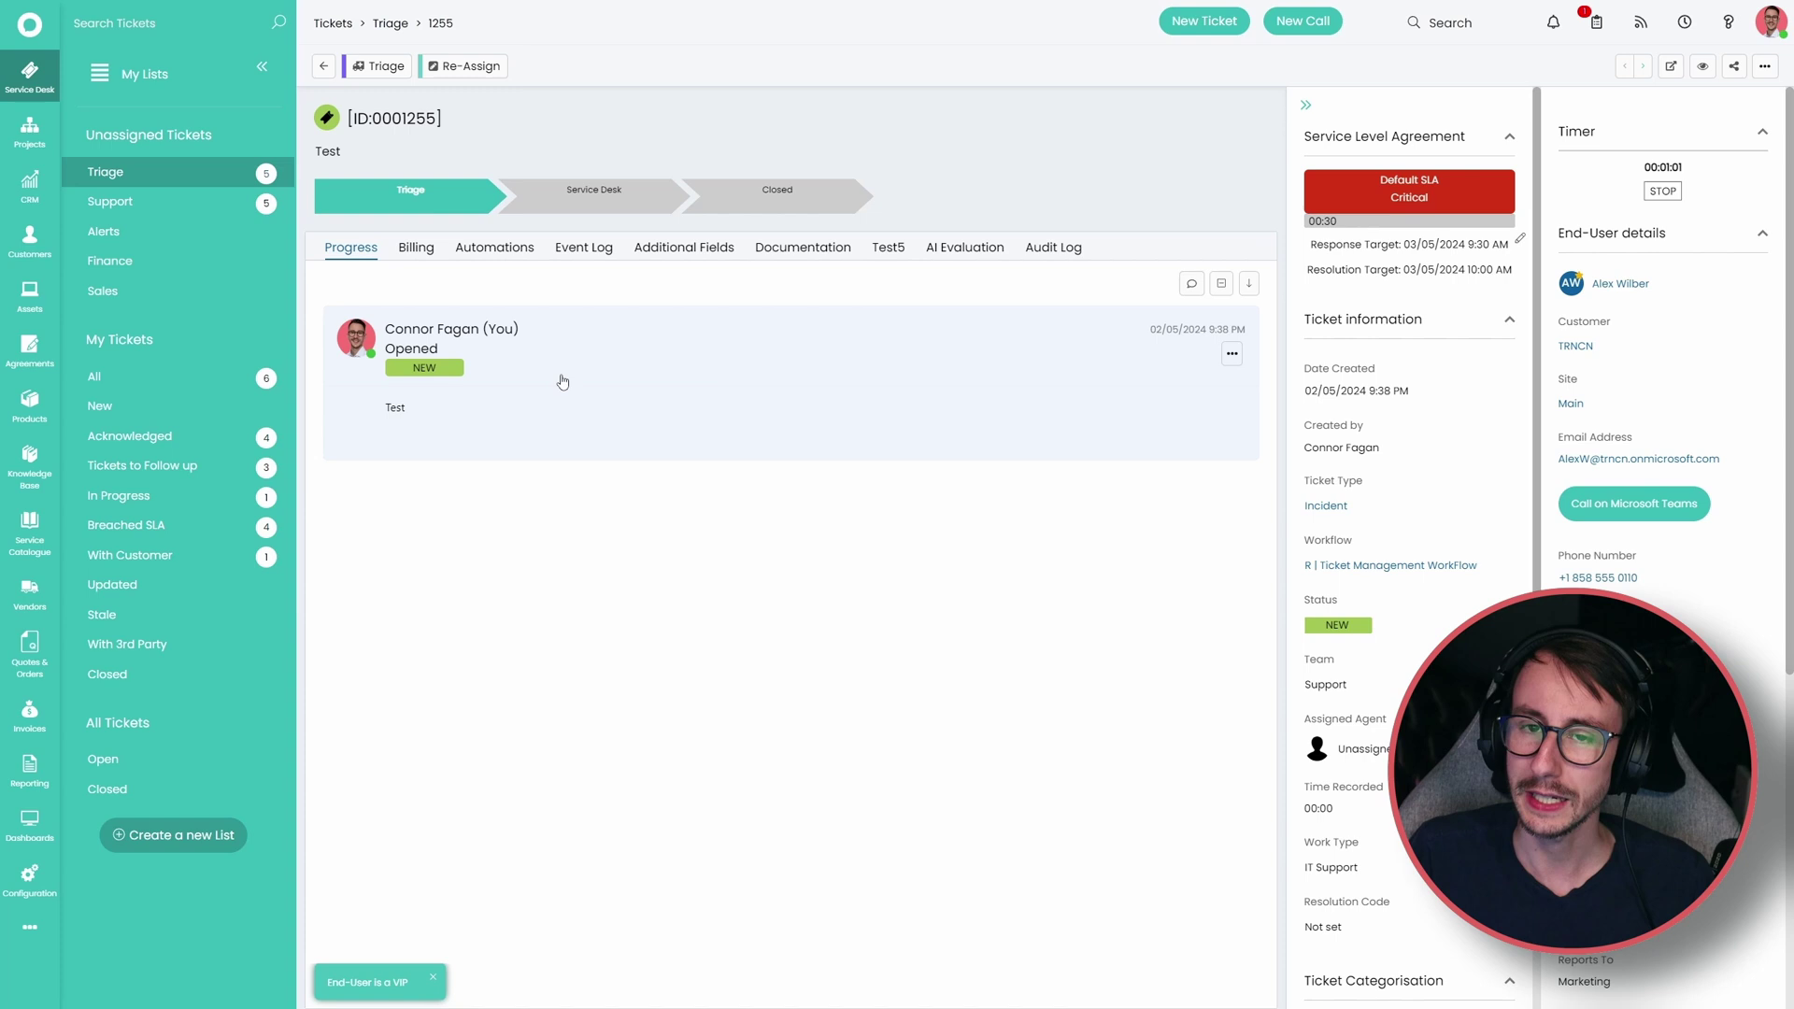
pyautogui.click(324, 66)
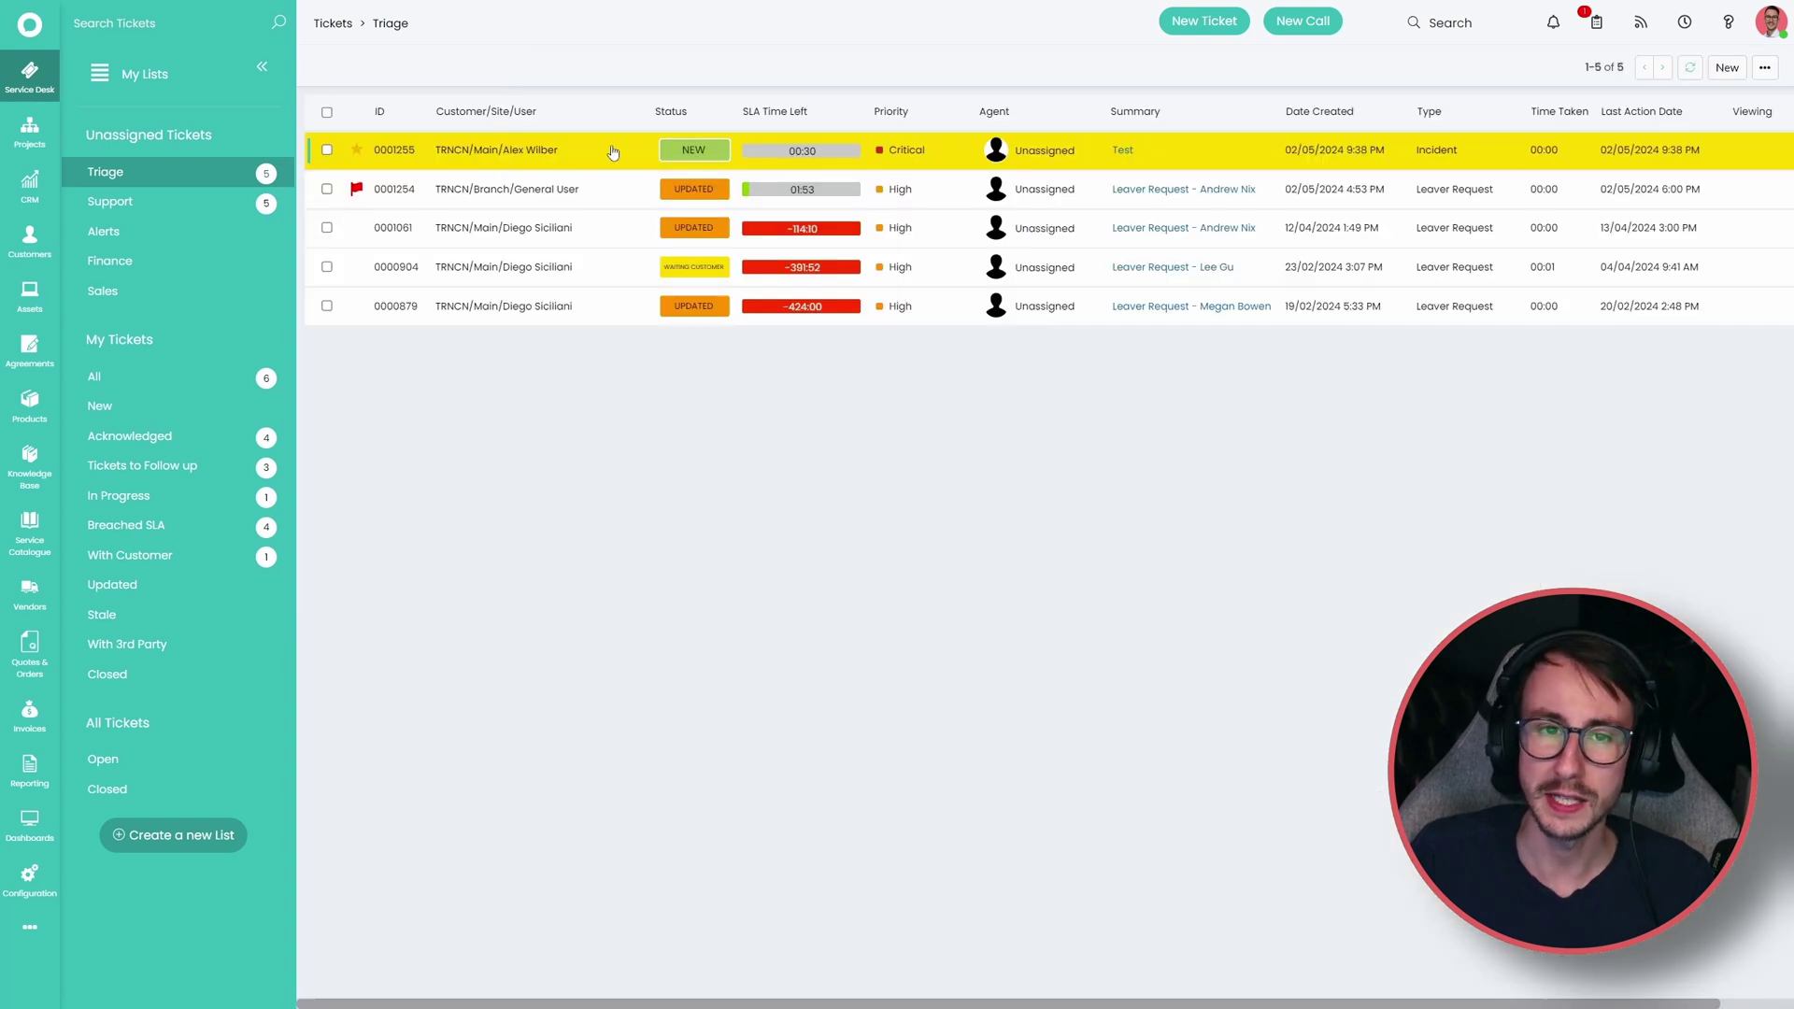
pyautogui.click(546, 111)
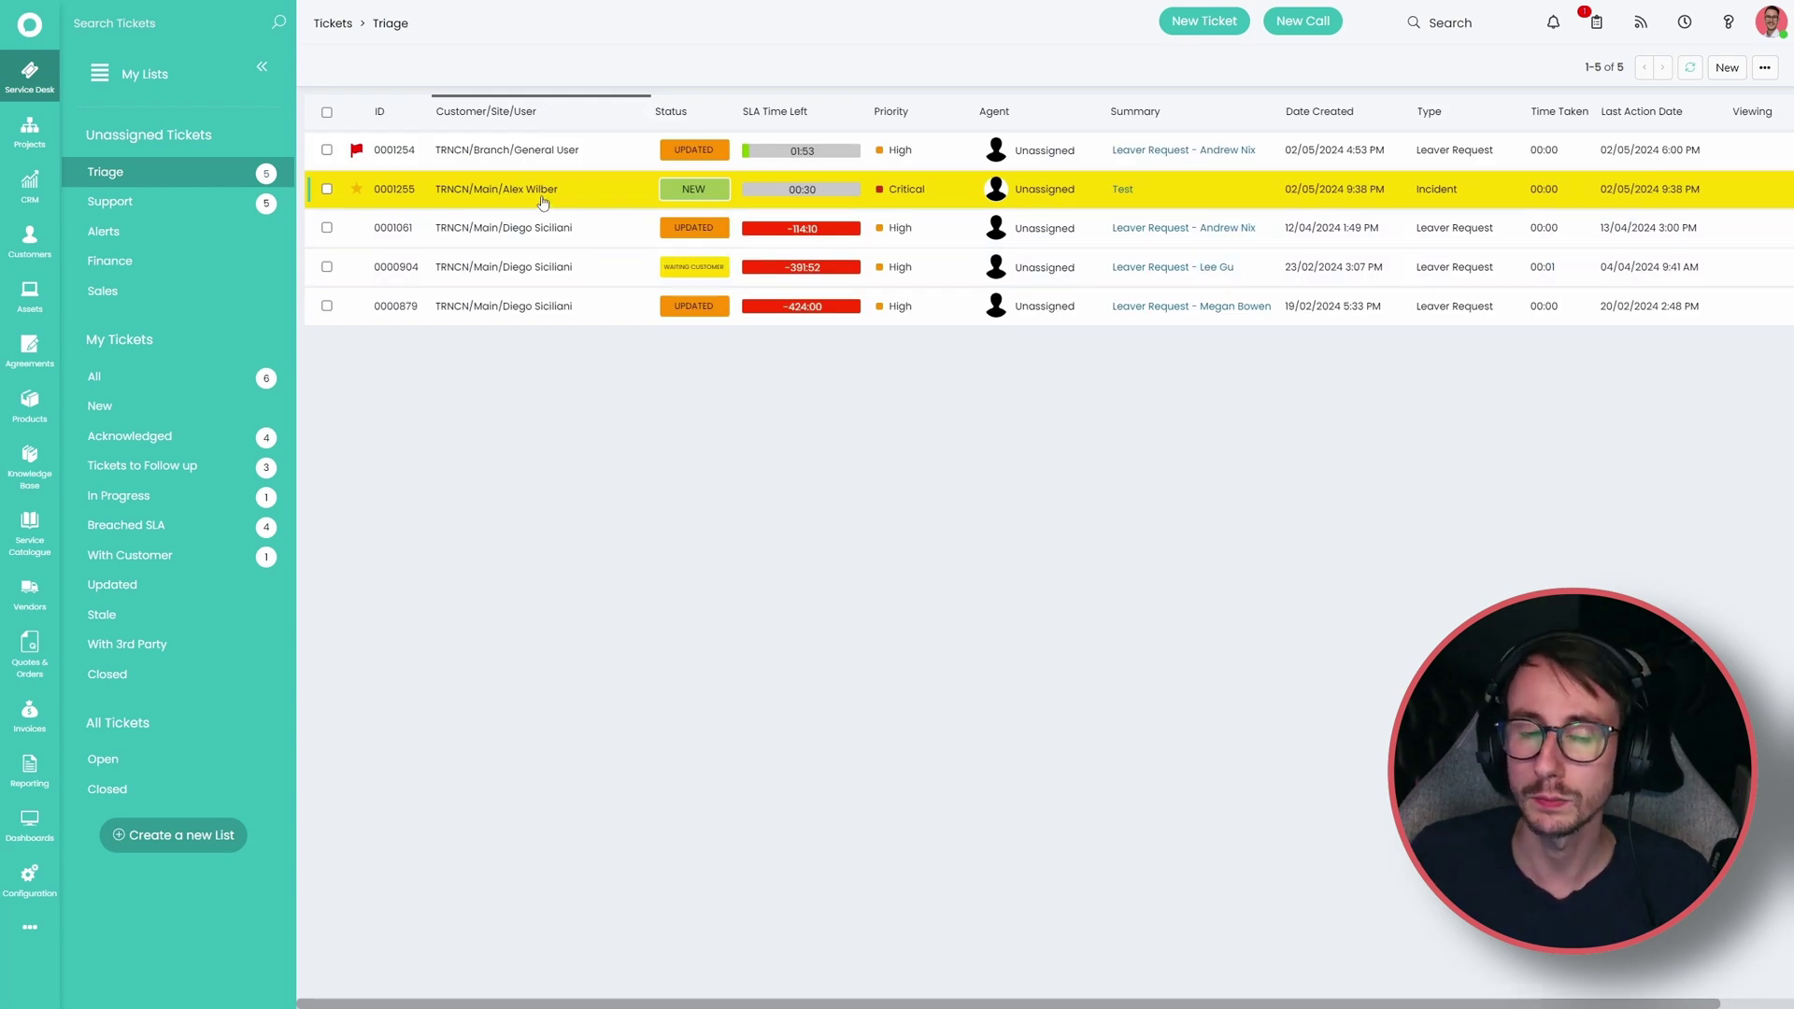
# Navigate to Configuration > Tickets > Rules and open the Priority Customer rule
pyautogui.click(35, 869)
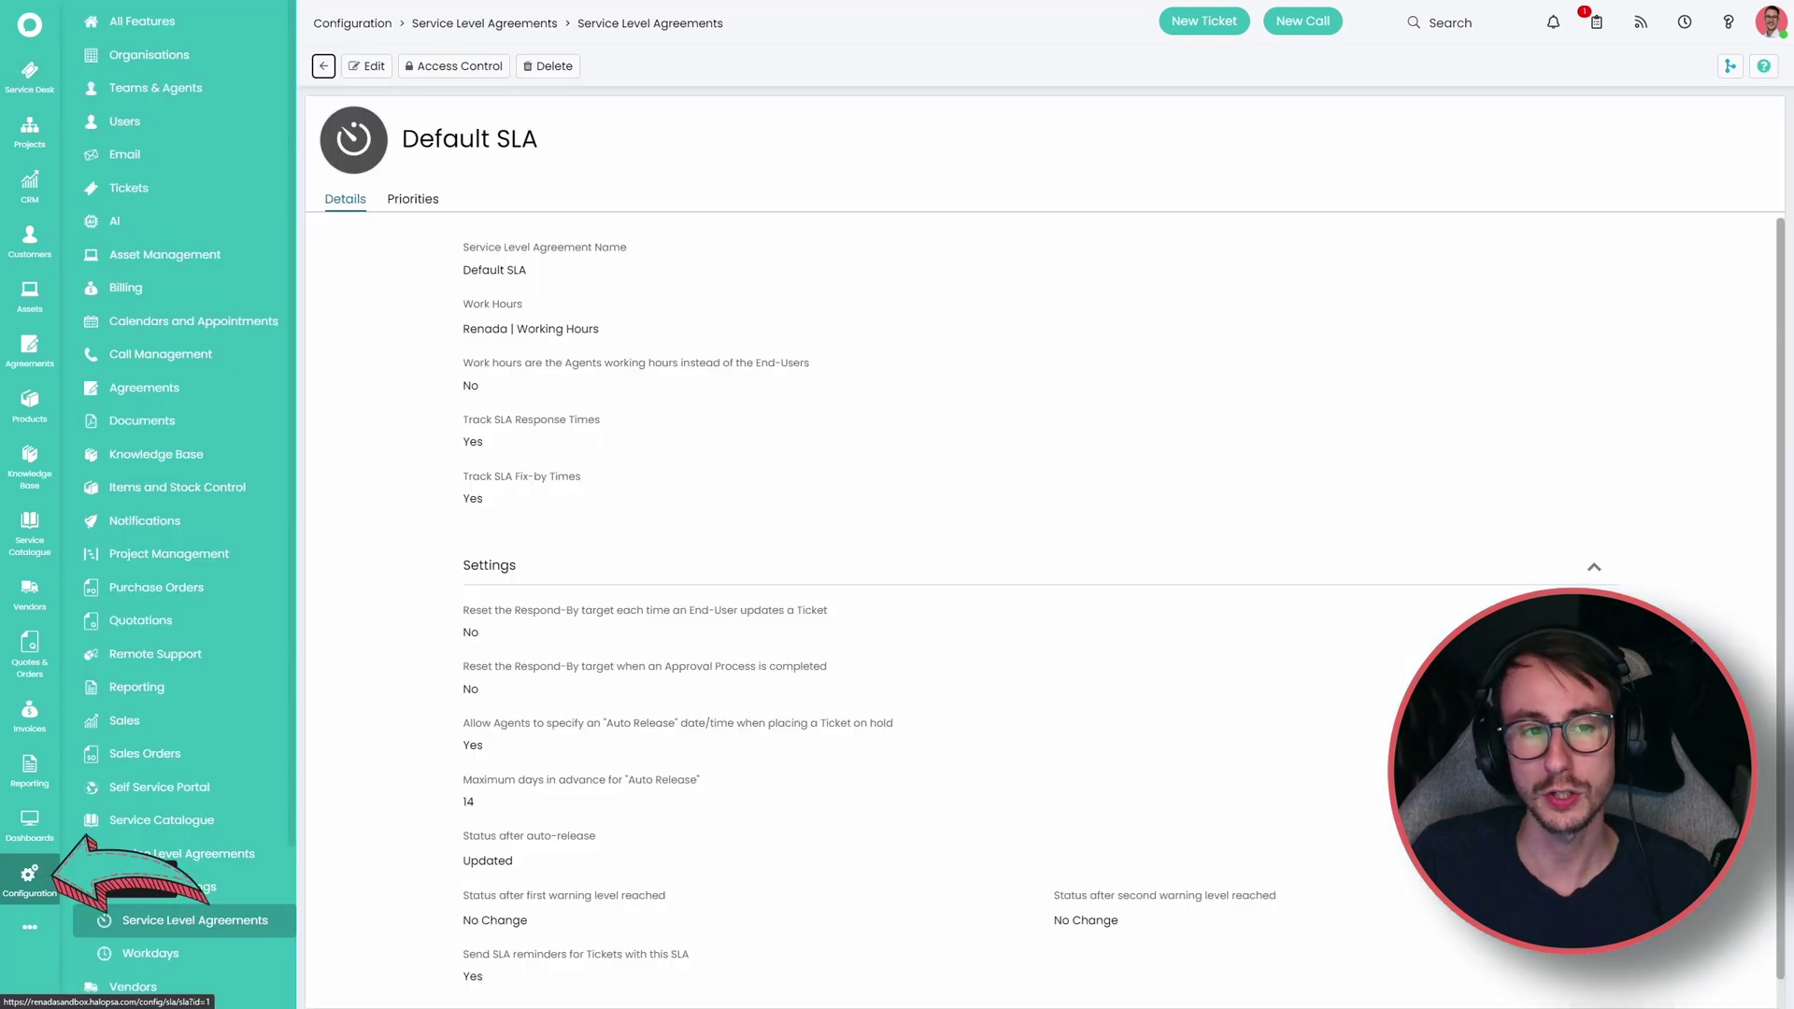
pyautogui.click(166, 189)
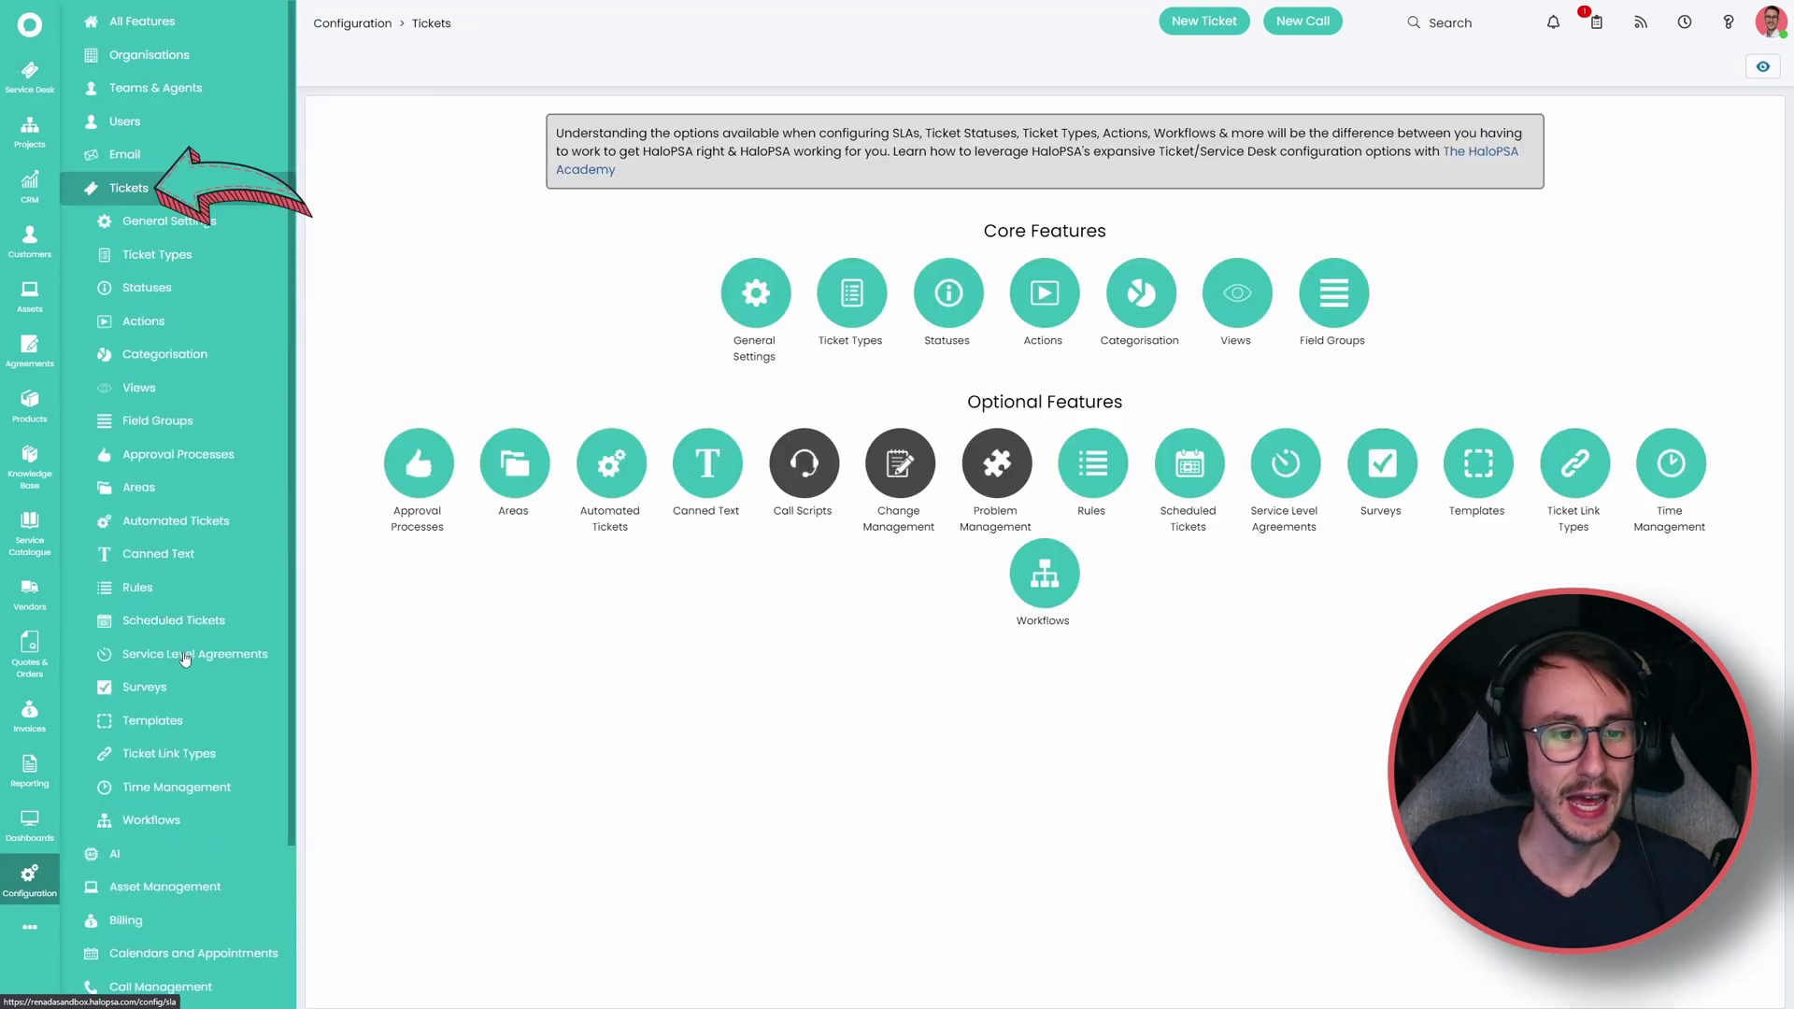
pyautogui.click(136, 588)
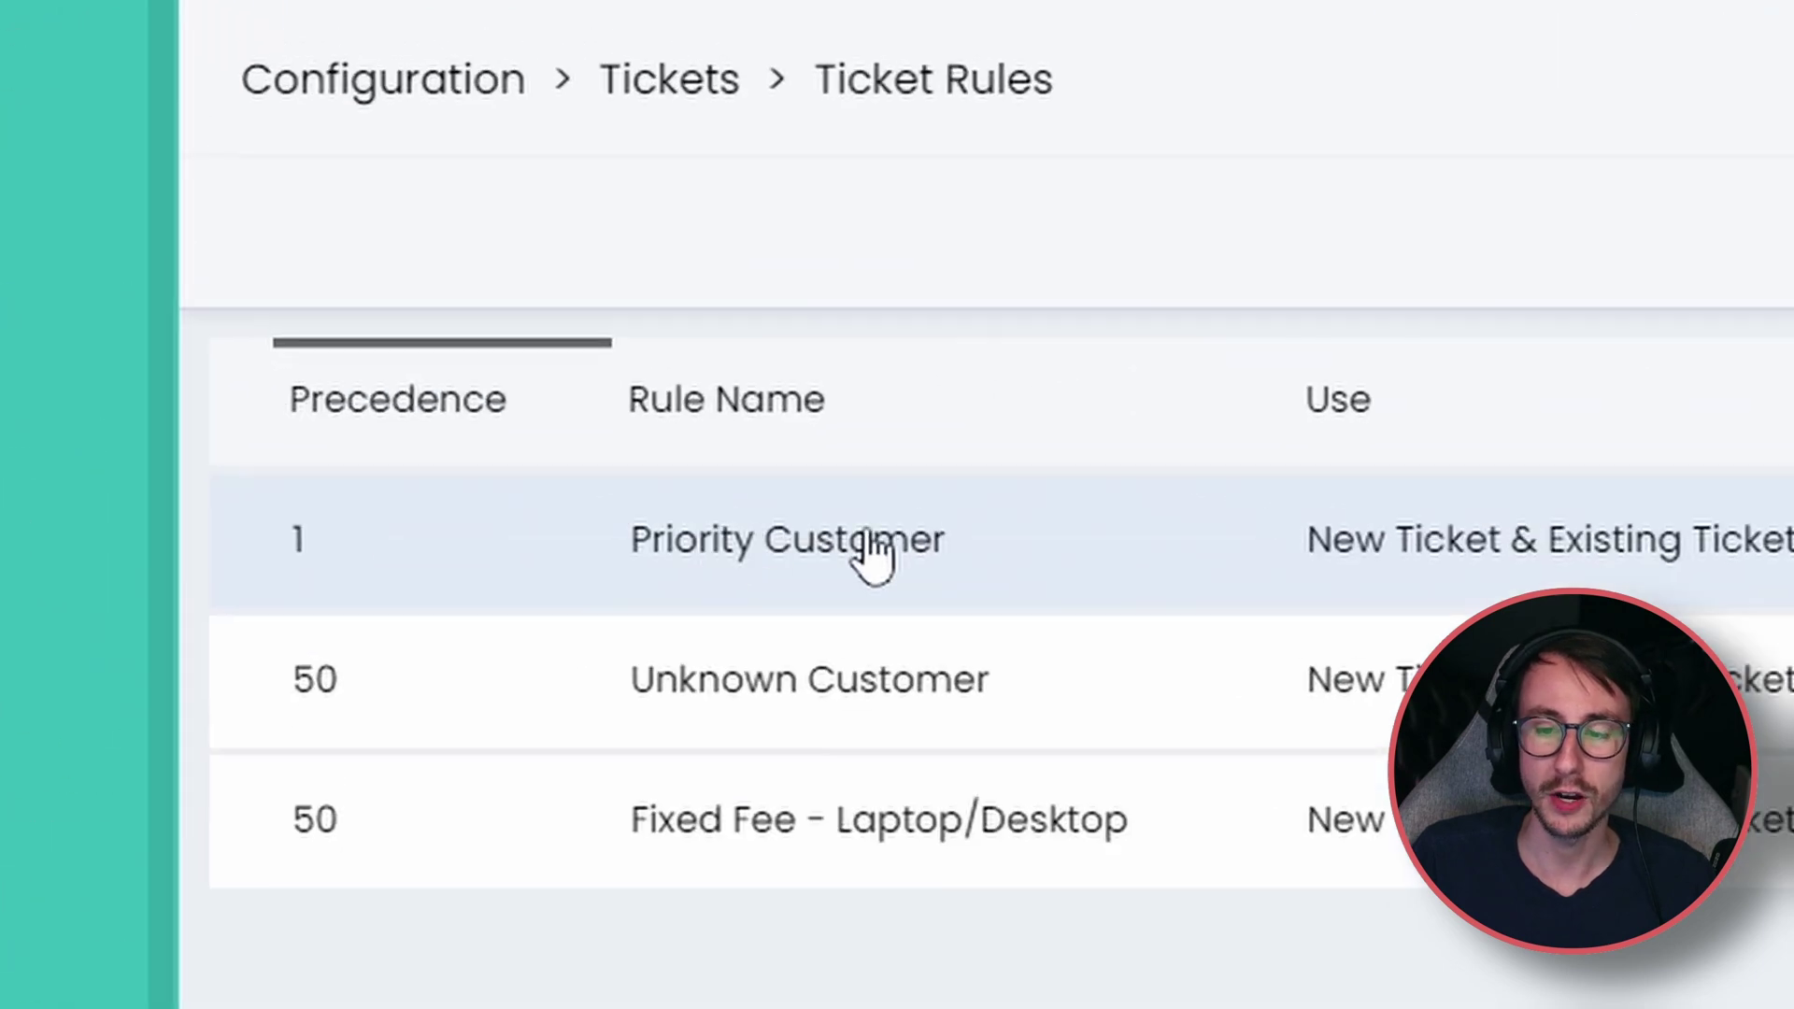
pyautogui.click(1024, 565)
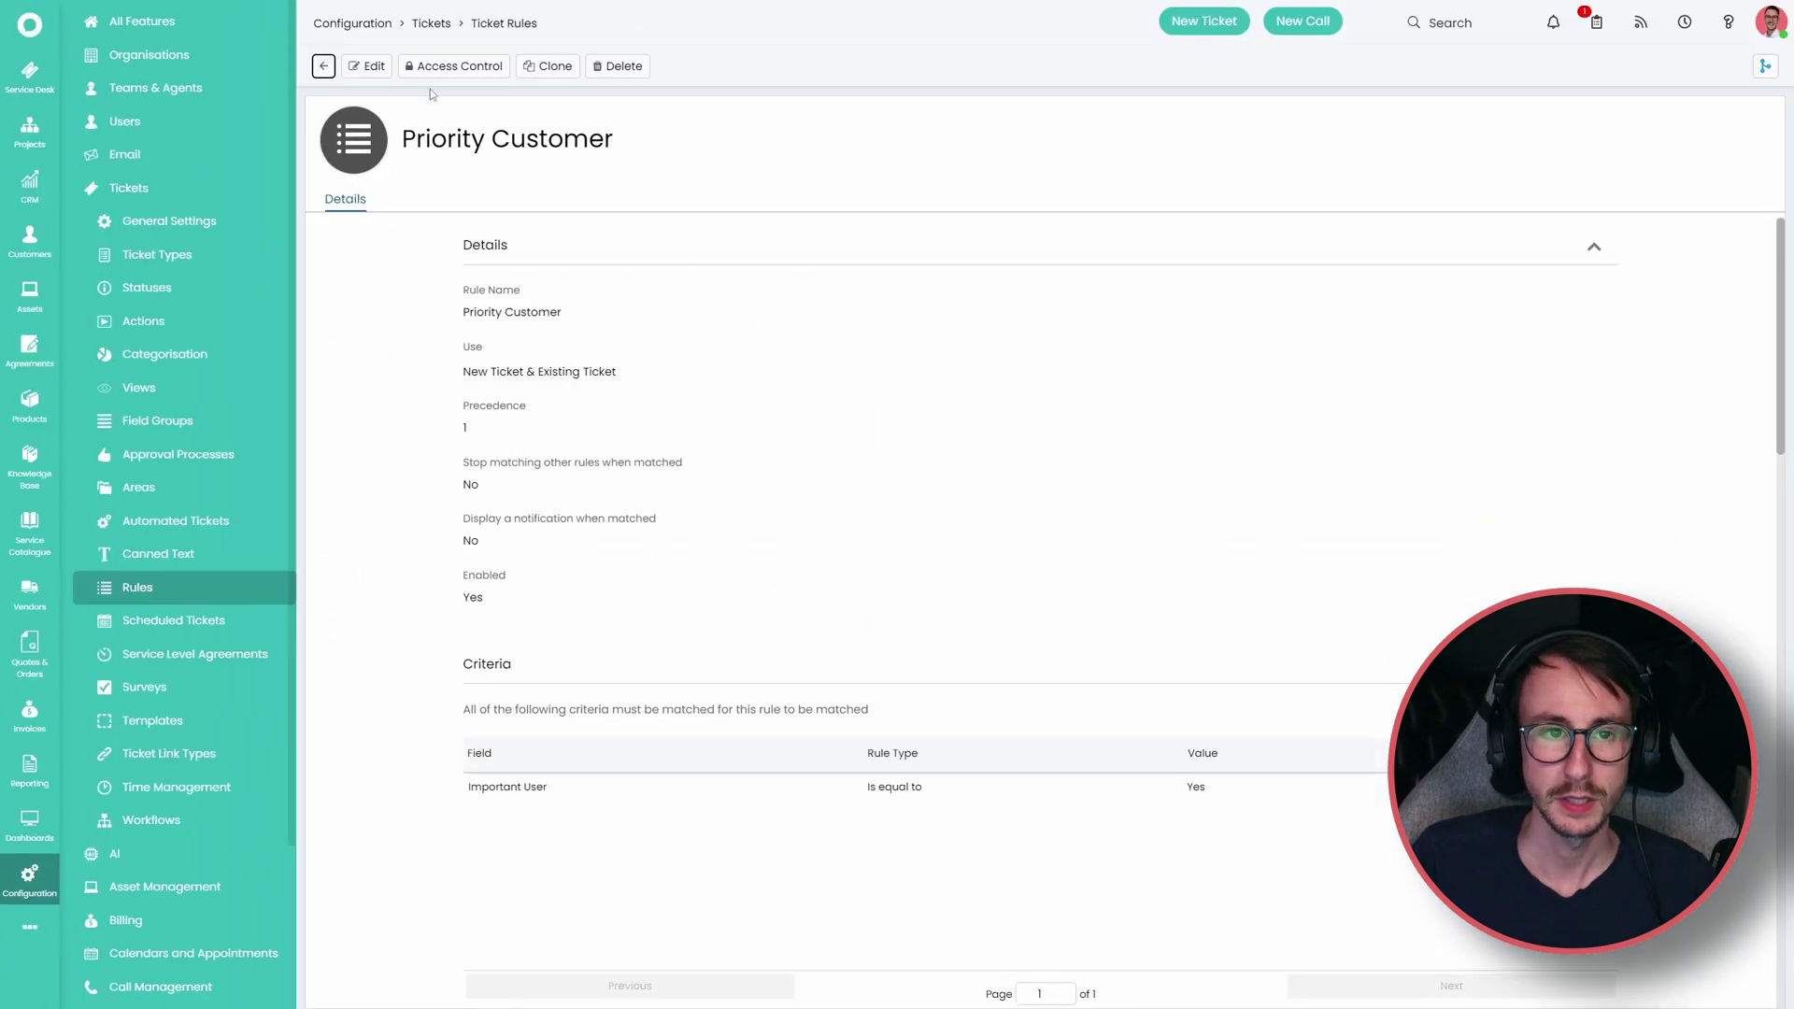
# Edit the Priority Customer rule, reviewing Precedence, the stop-matching option and the Important User criterion
pyautogui.click(366, 66)
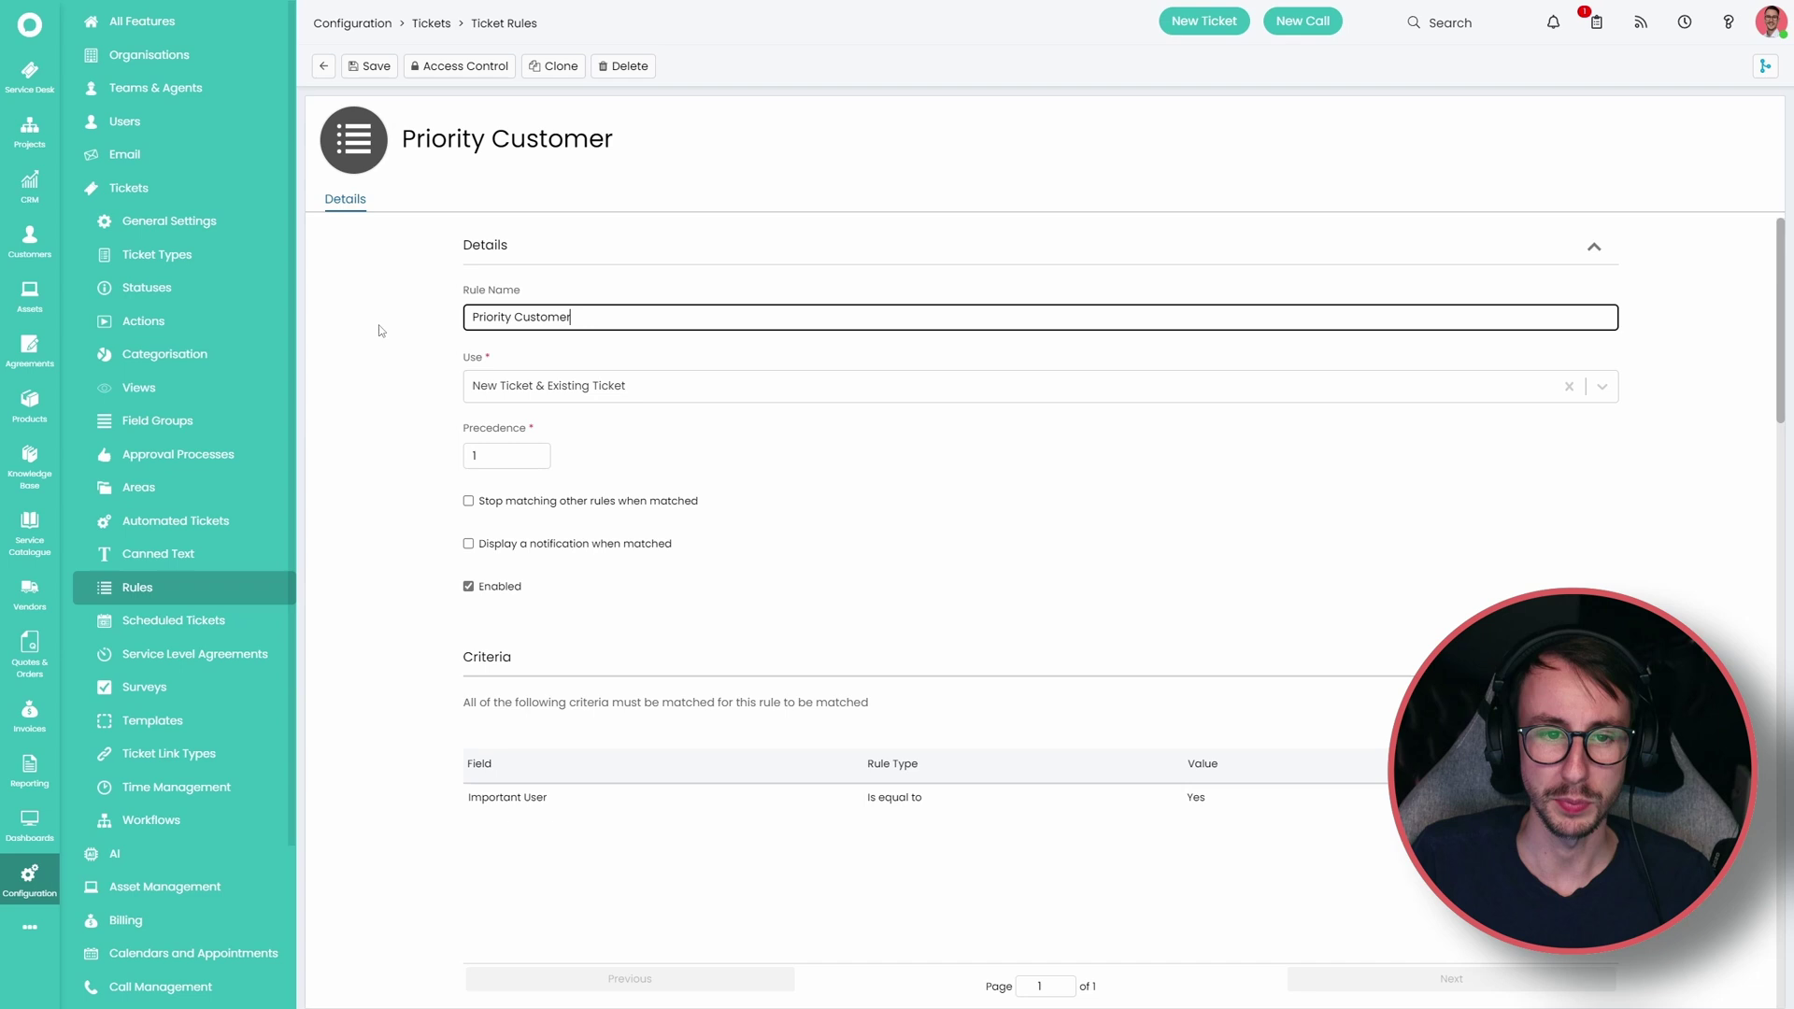
pyautogui.click(514, 464)
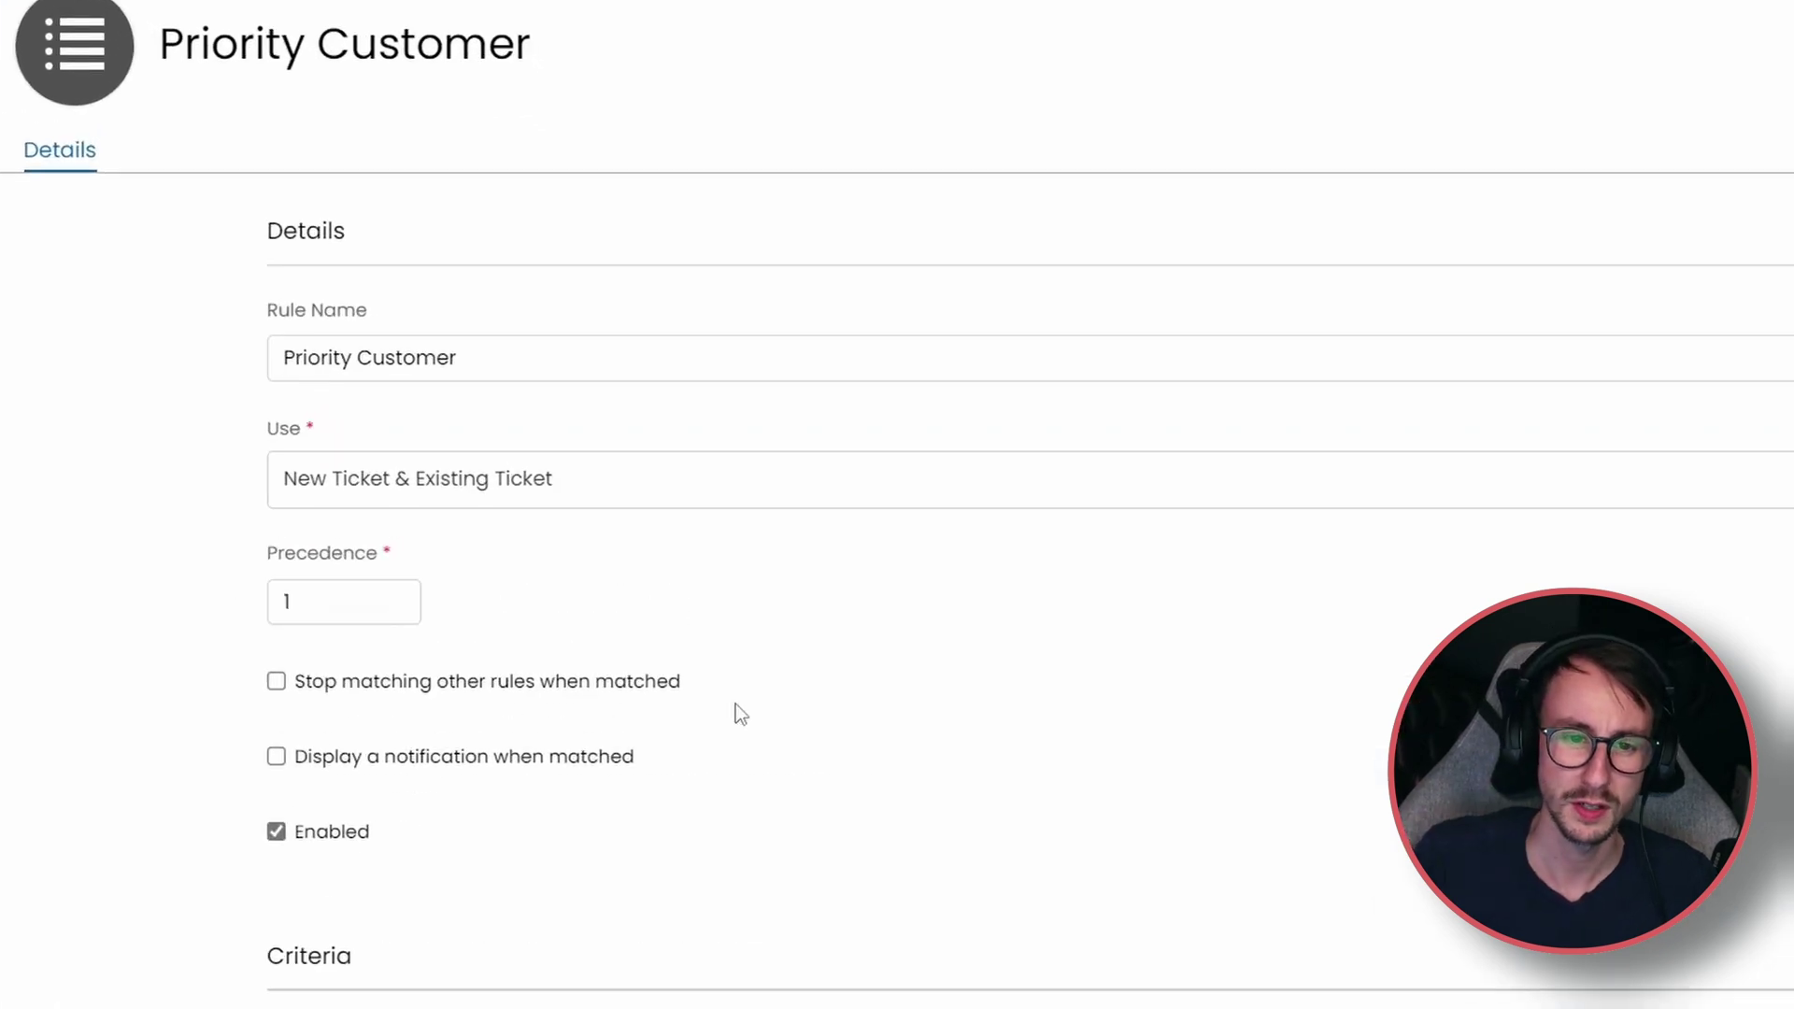
pyautogui.moveTo(737, 704); pyautogui.dragTo(208, 693)
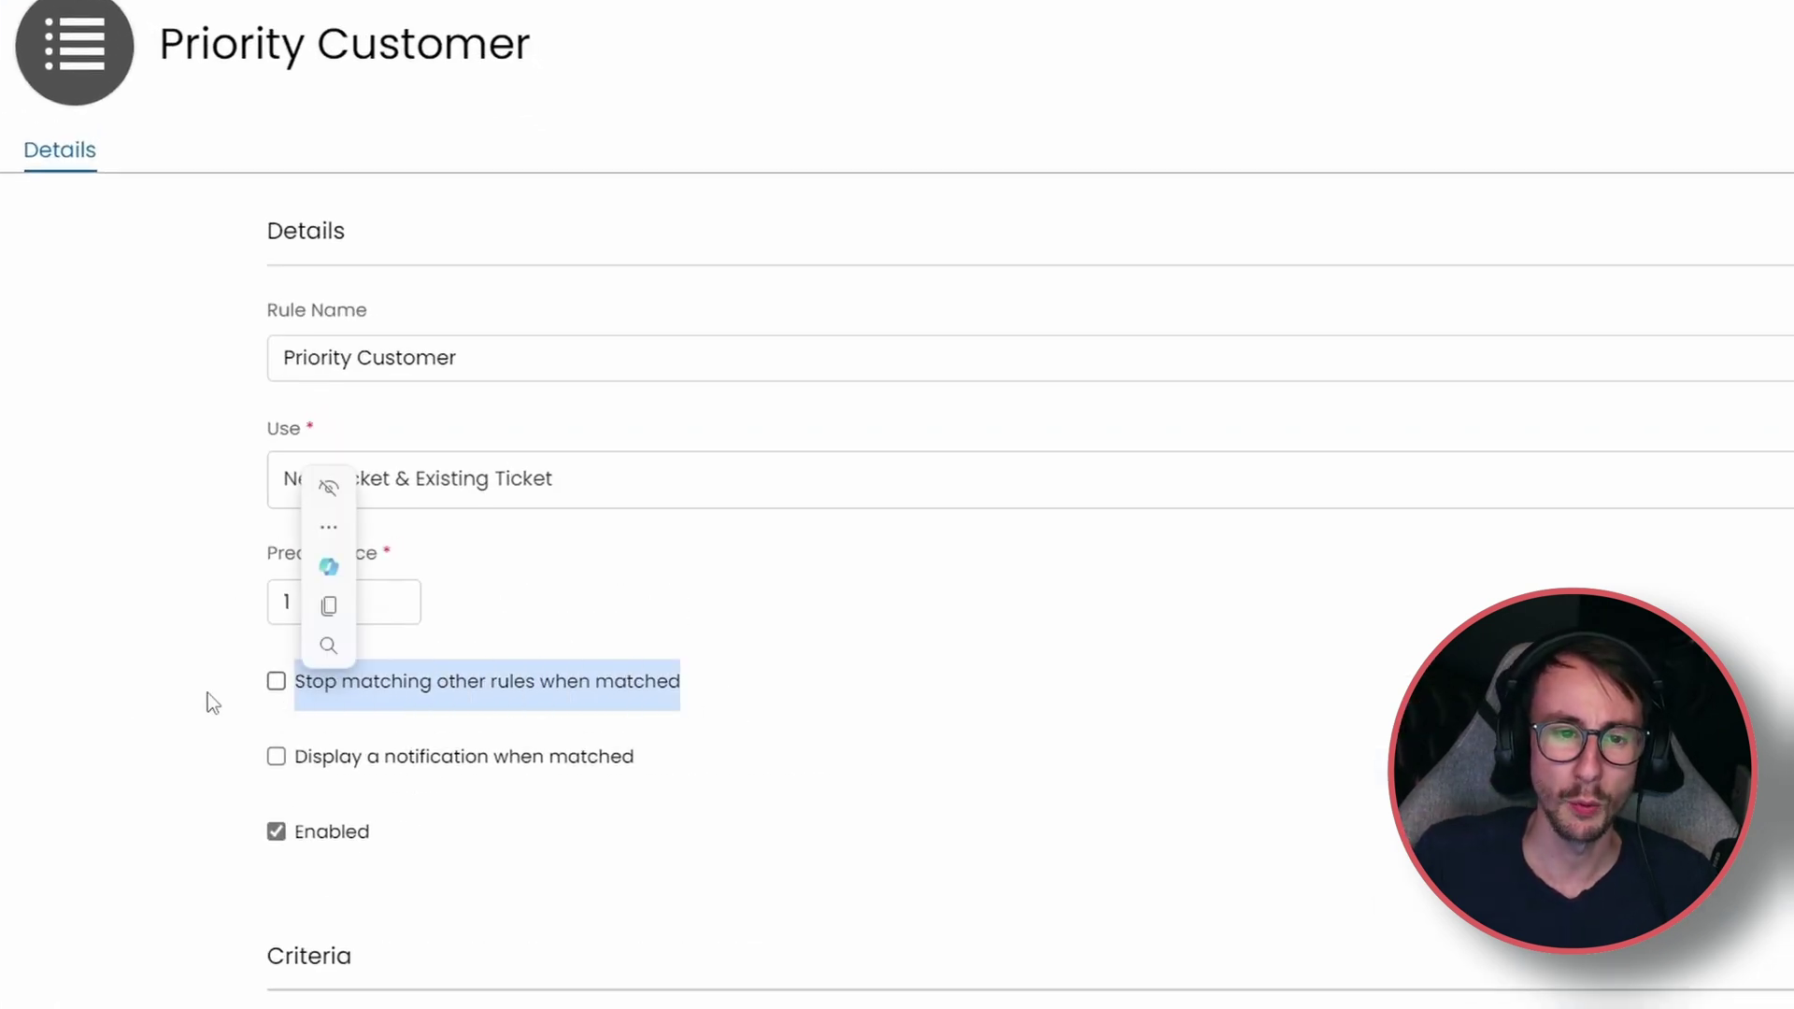
pyautogui.click(123, 705)
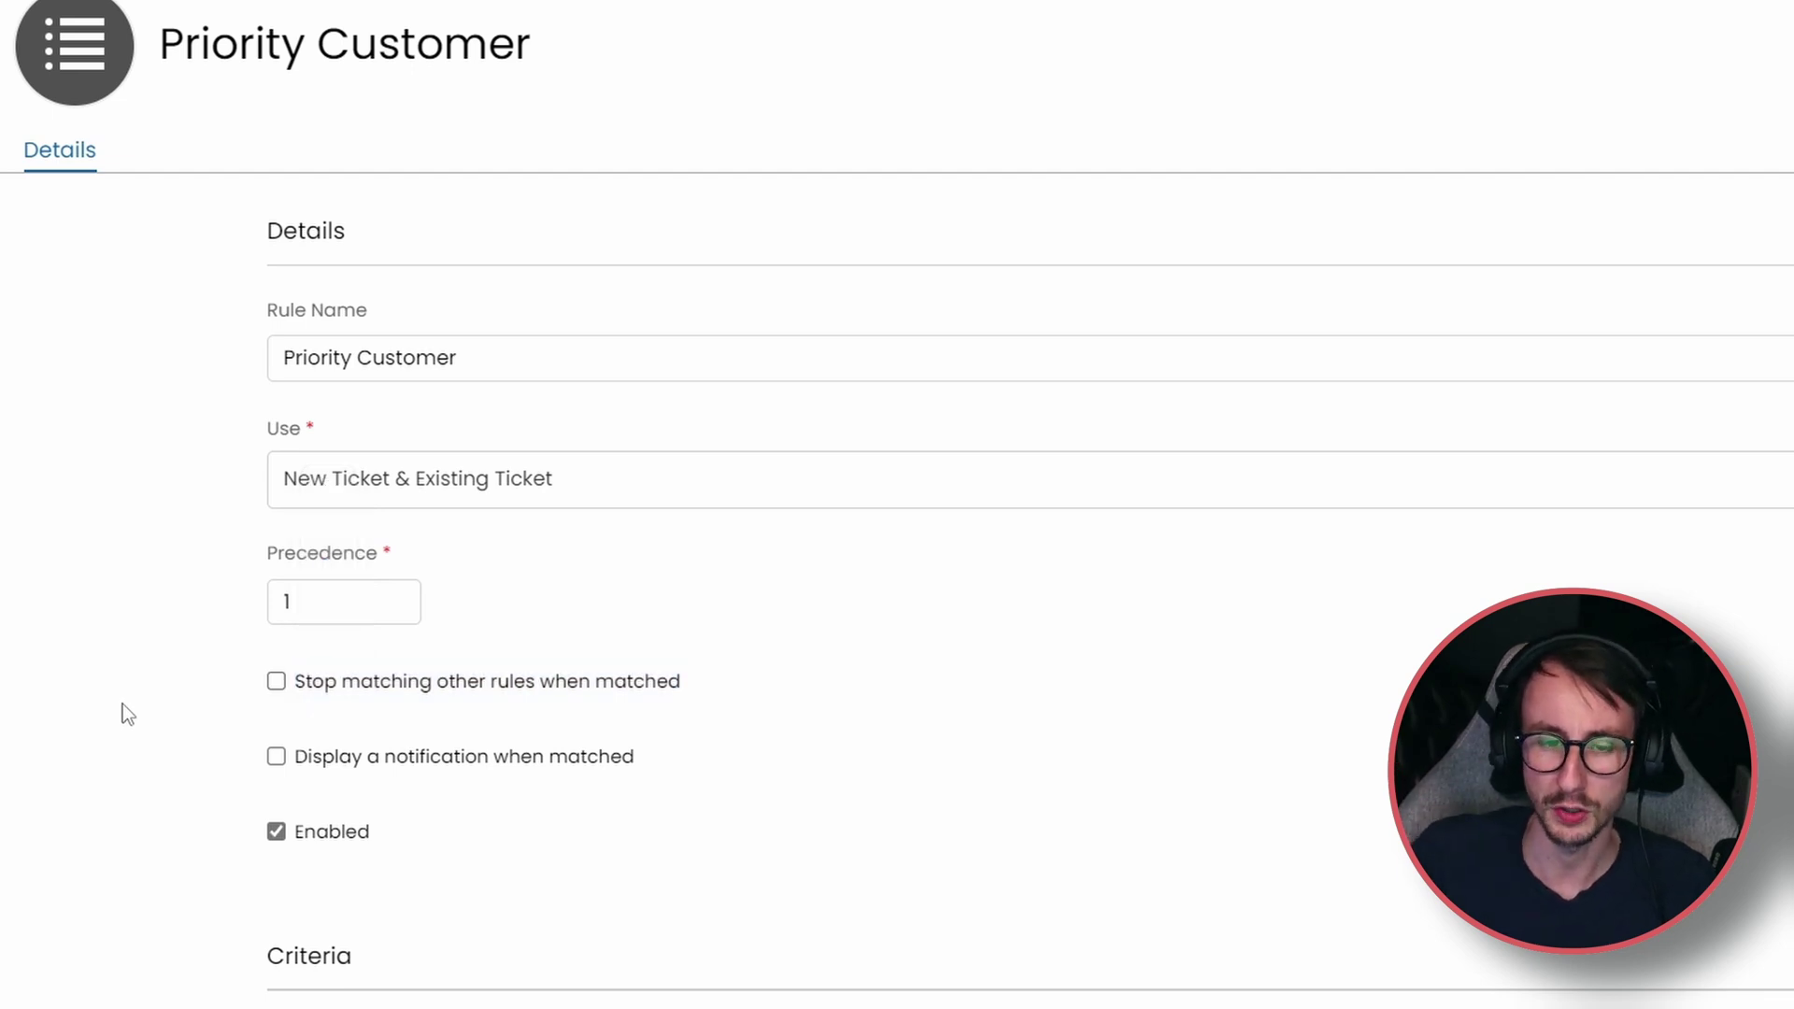
pyautogui.scroll(-2, 123, 704)
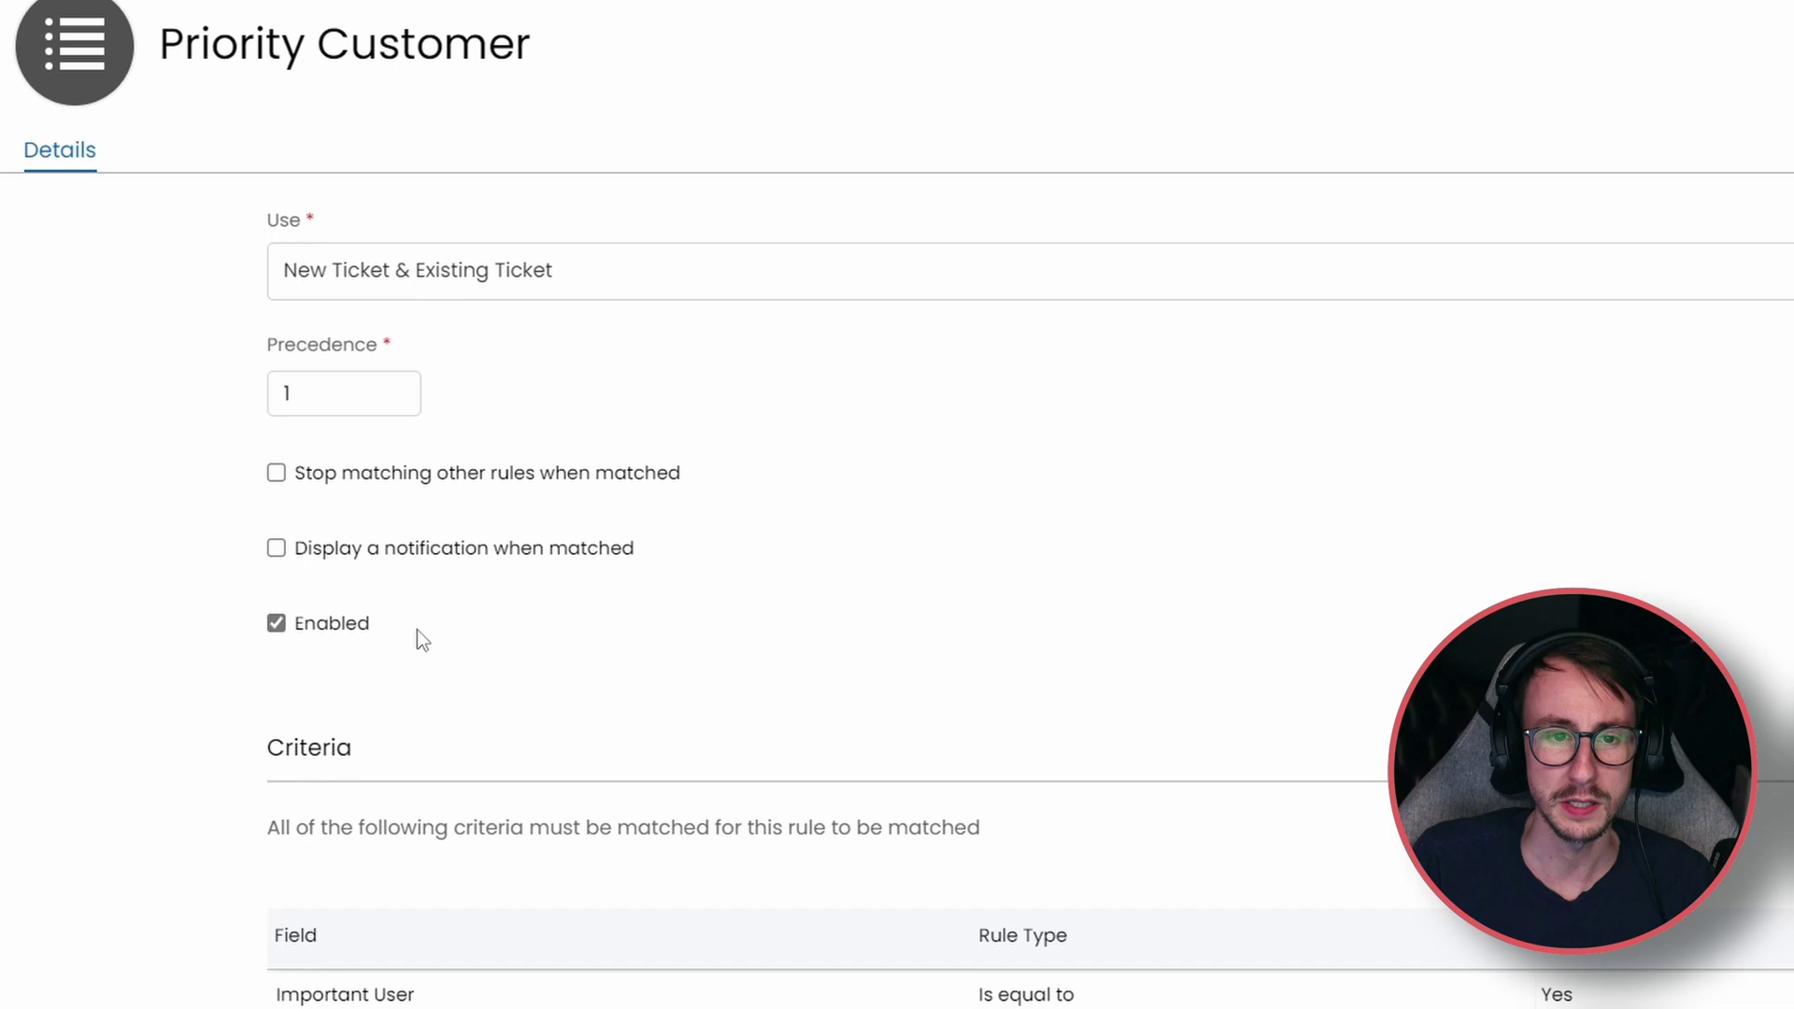
pyautogui.scroll(-2, 344, 591)
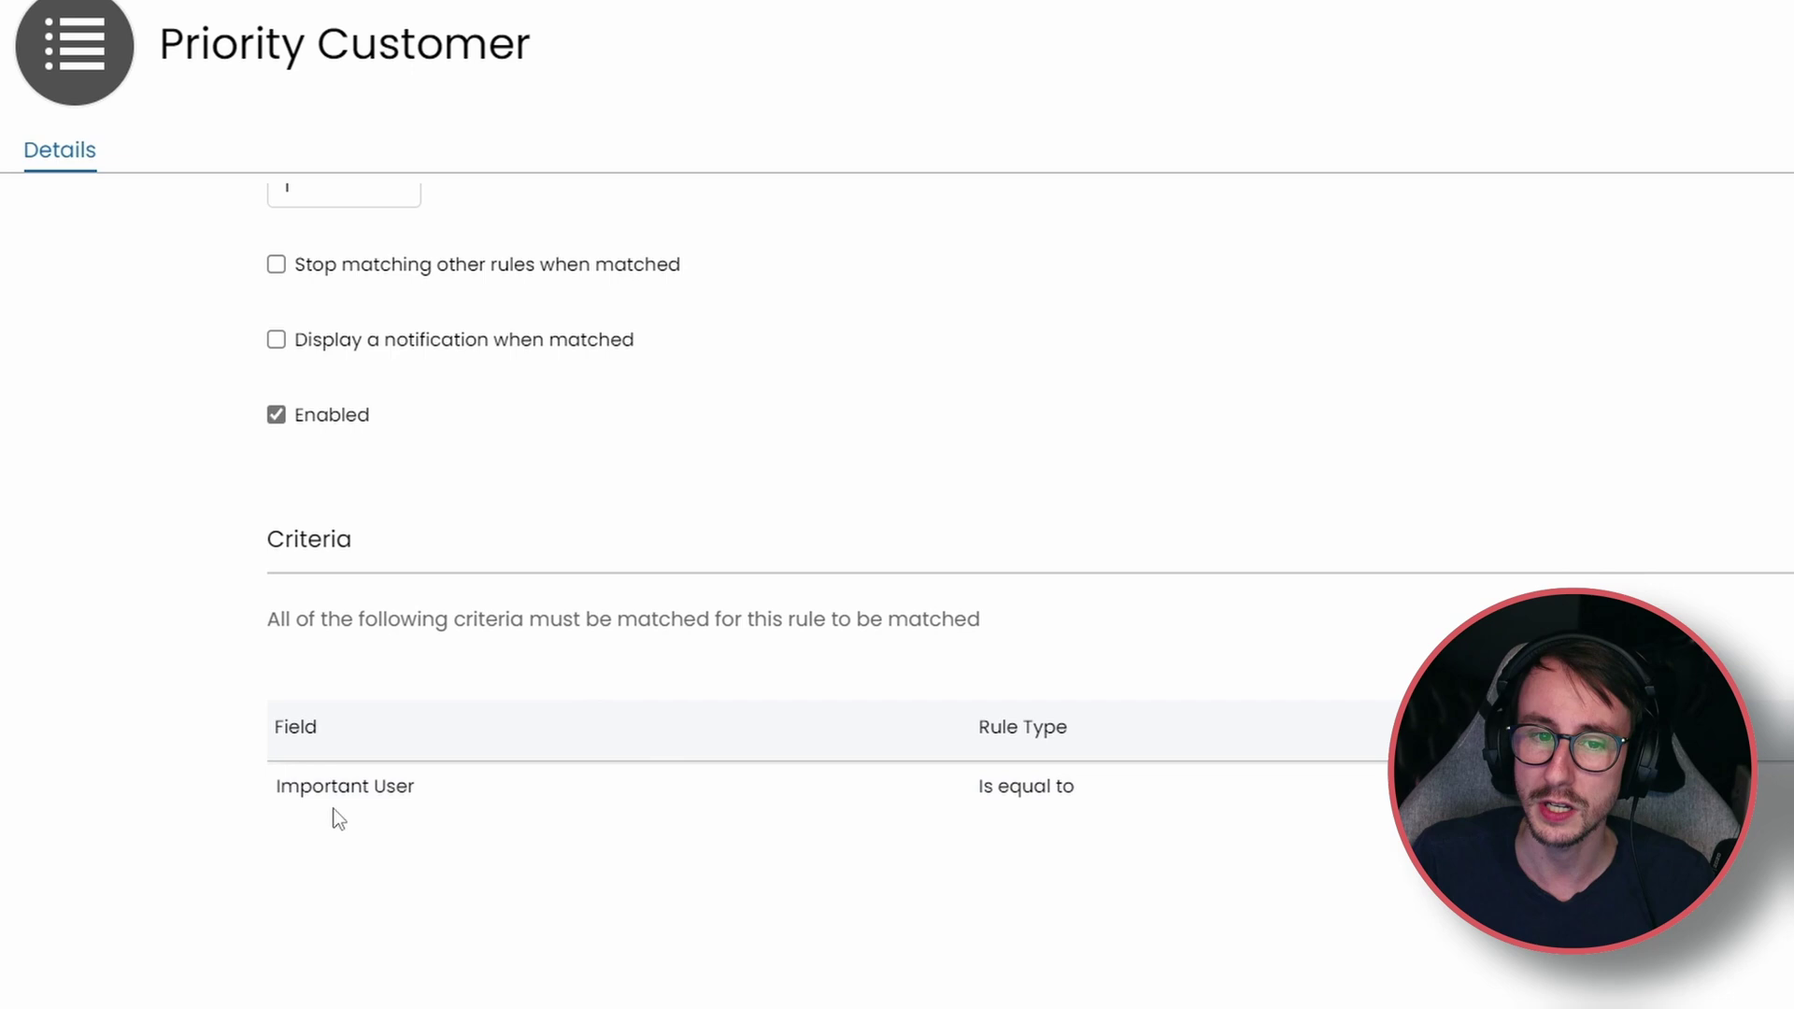
pyautogui.moveTo(271, 792); pyautogui.dragTo(420, 793)
# Replace the rule's criterion with a new one: Important User is equal to Yes
pyautogui.click(415, 869)
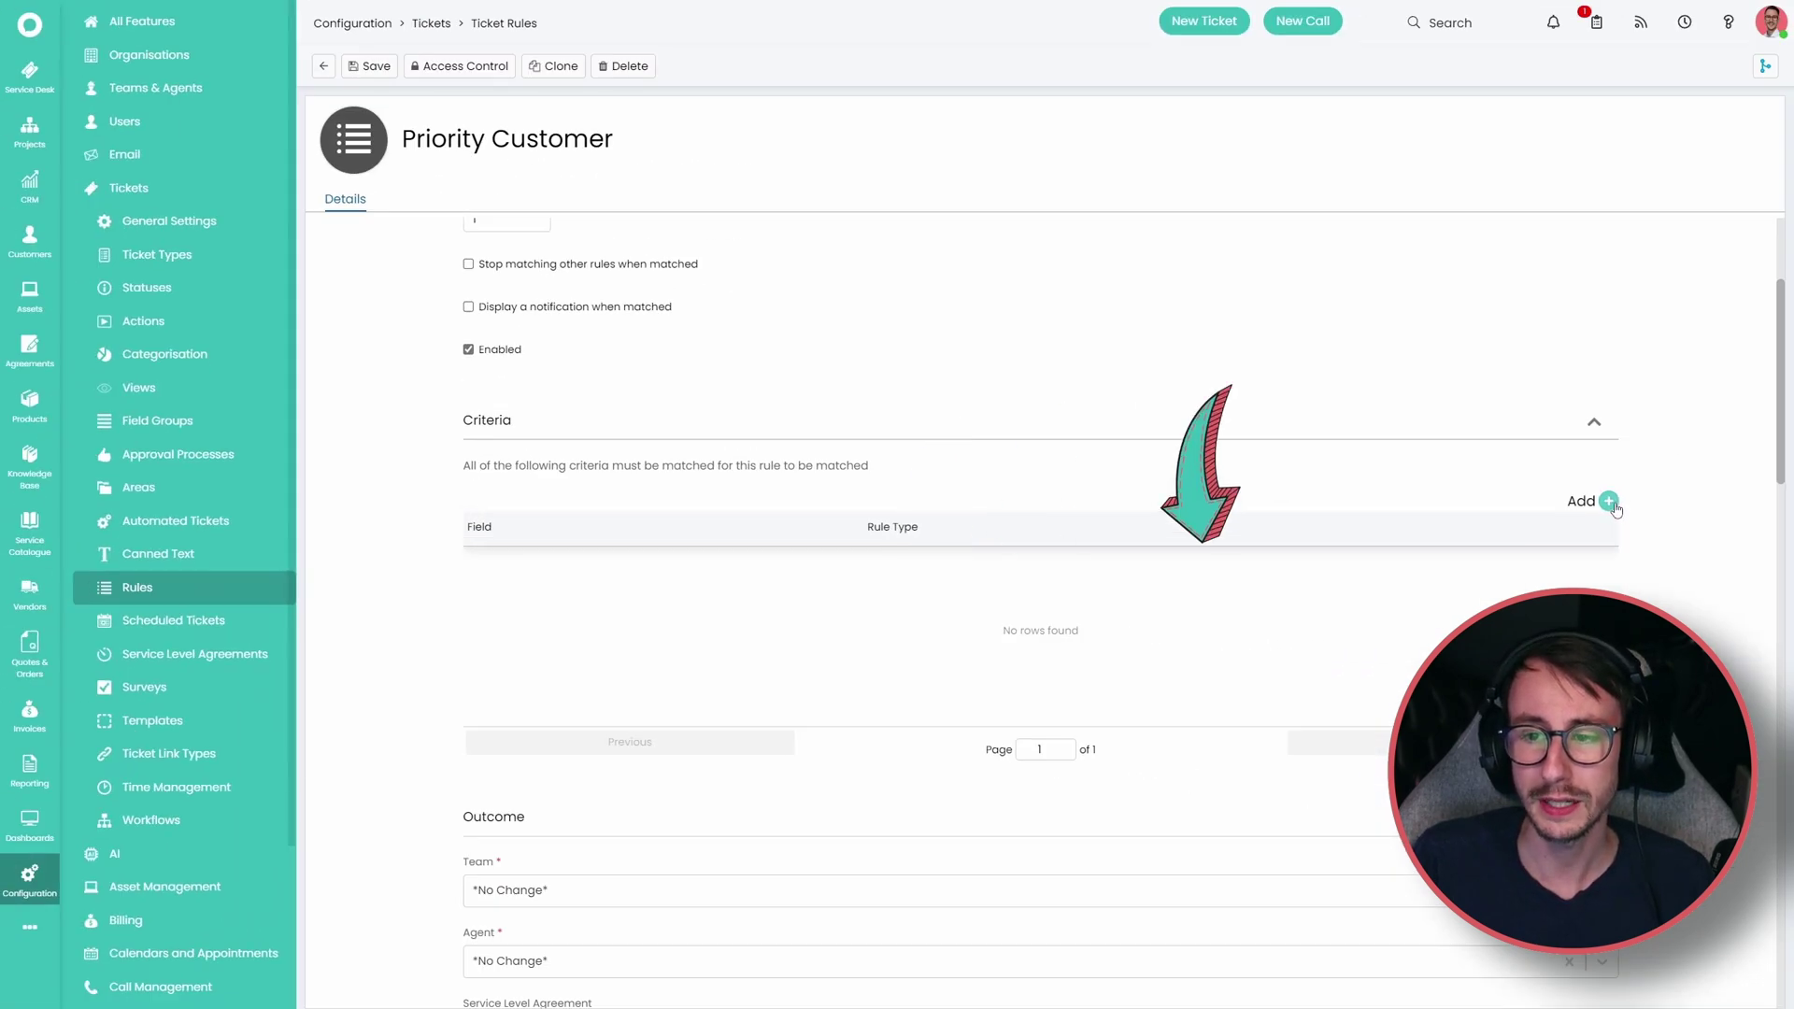
pyautogui.click(1594, 501)
pyautogui.click(897, 510)
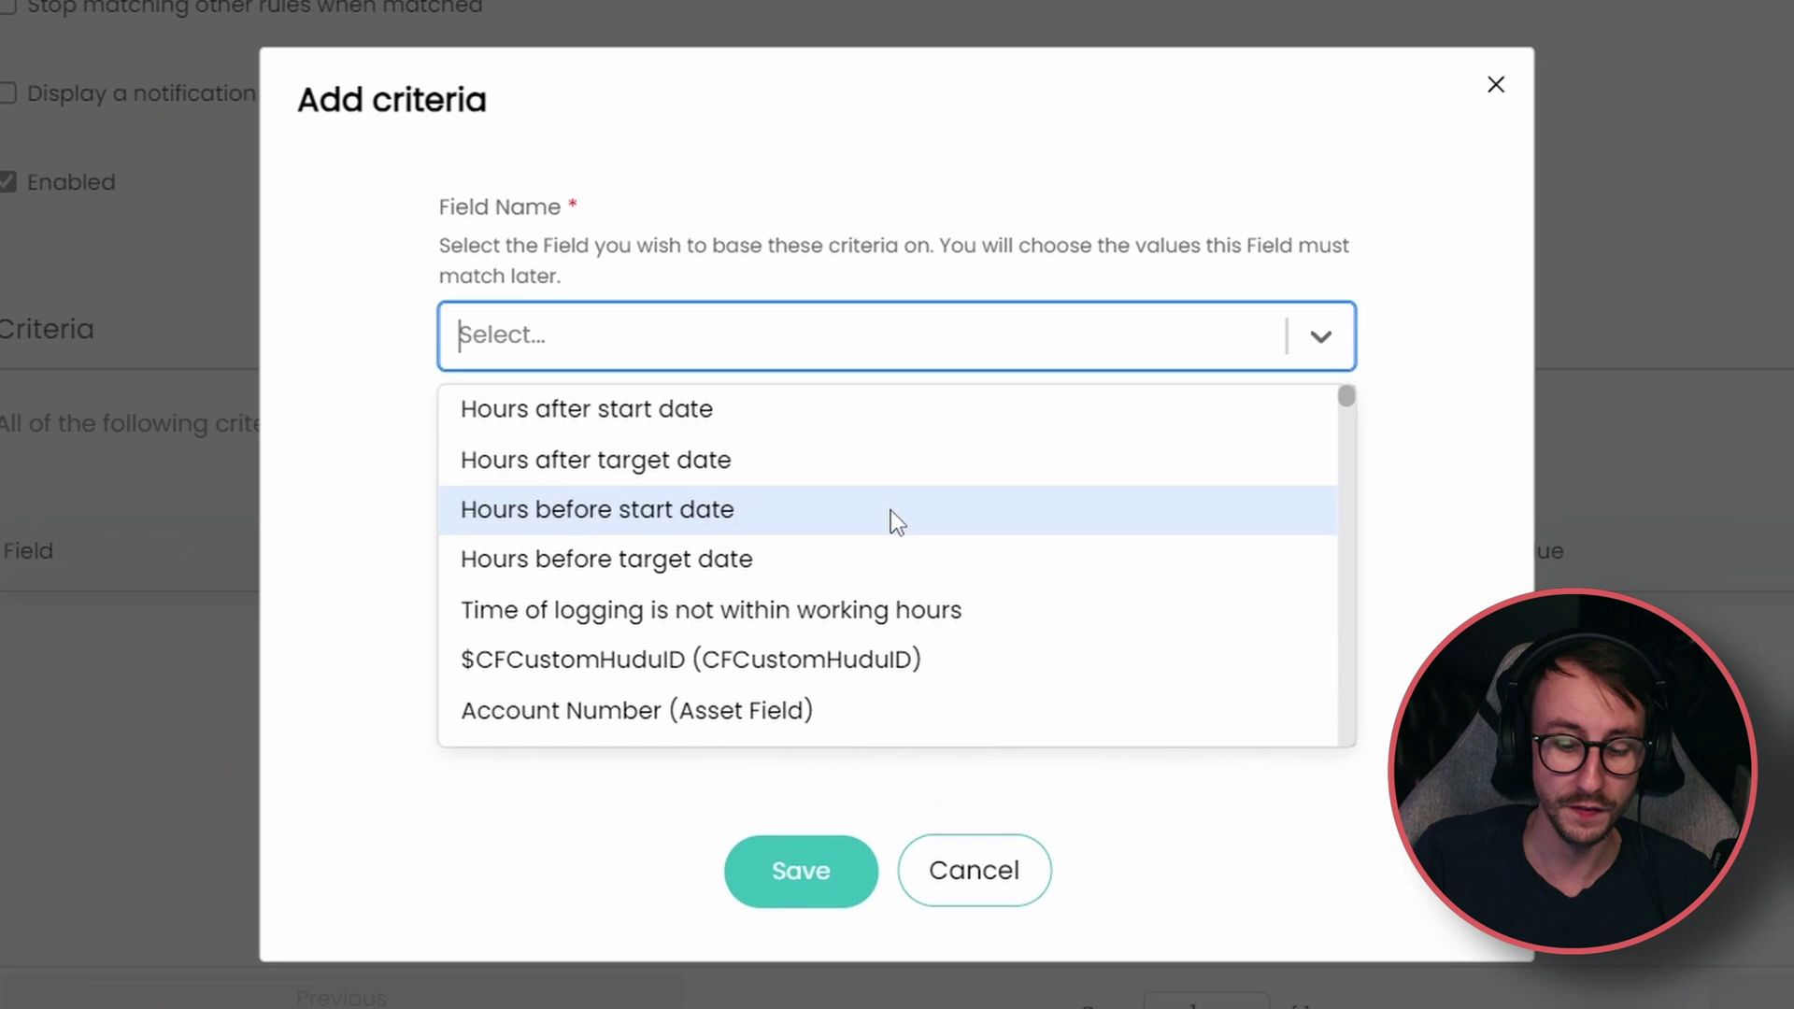
pyautogui.scroll(-2, 890, 511)
pyautogui.write('import')
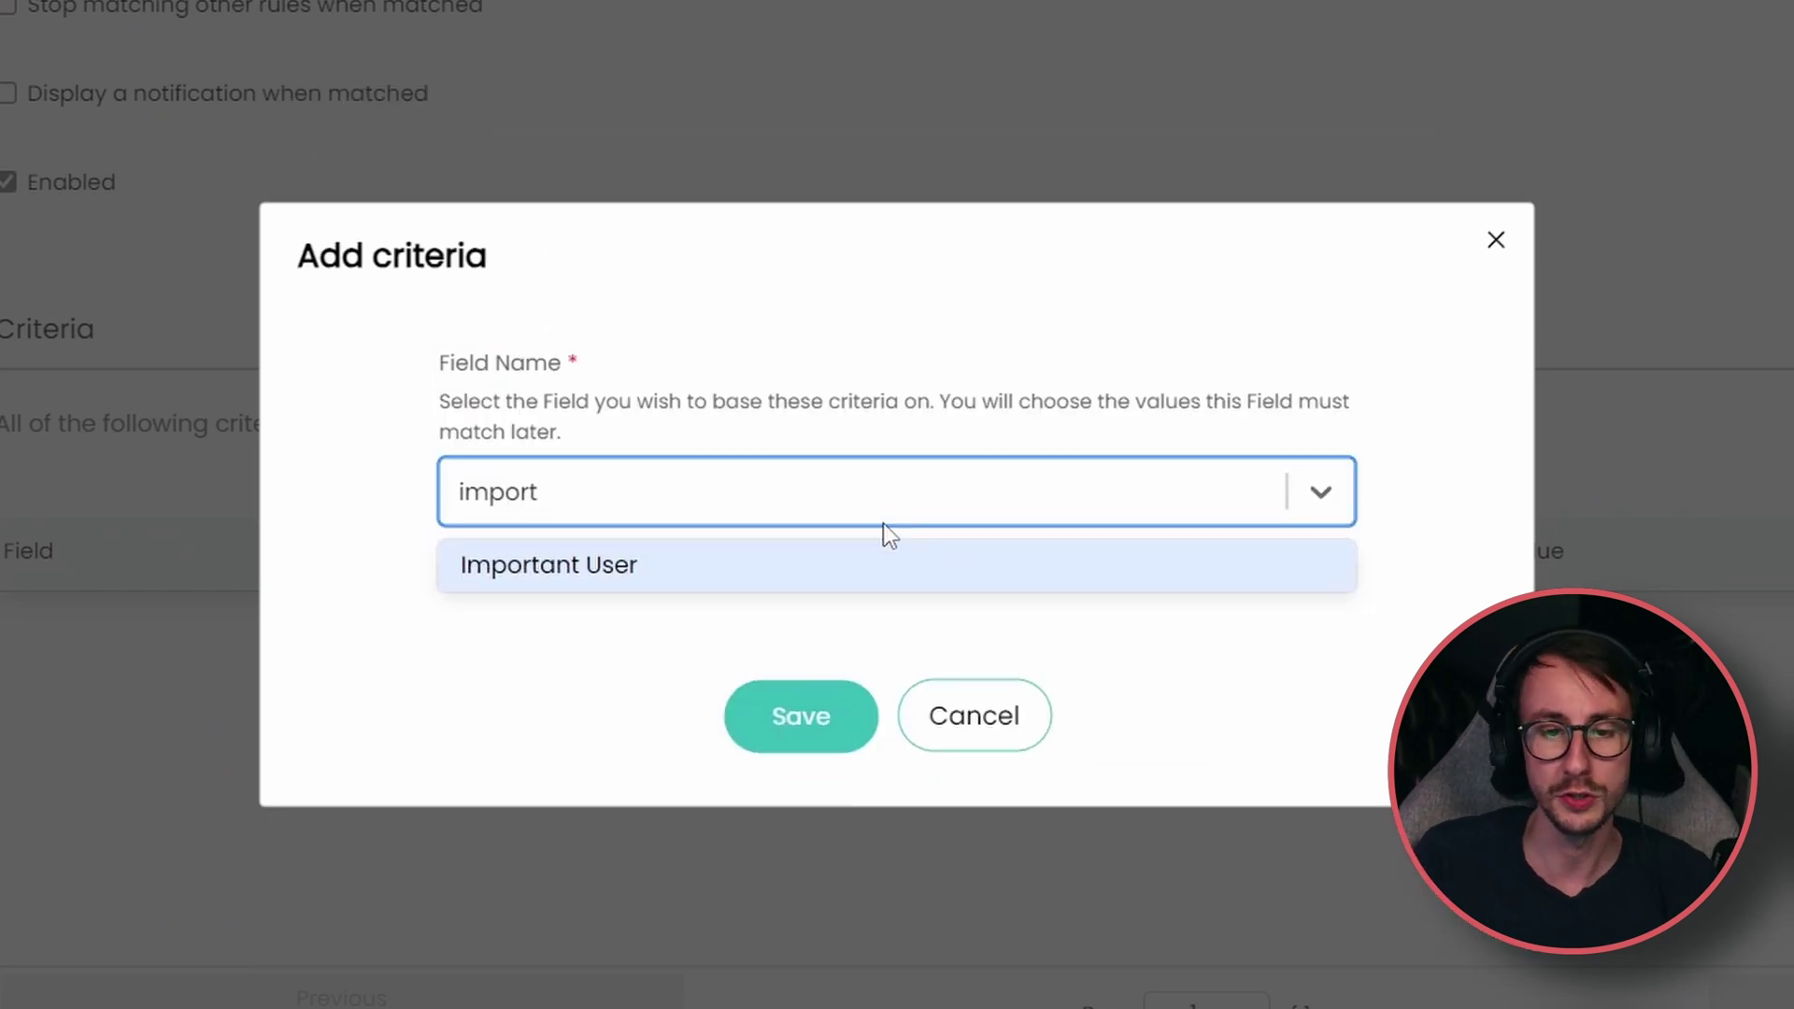
pyautogui.click(874, 564)
pyautogui.click(833, 691)
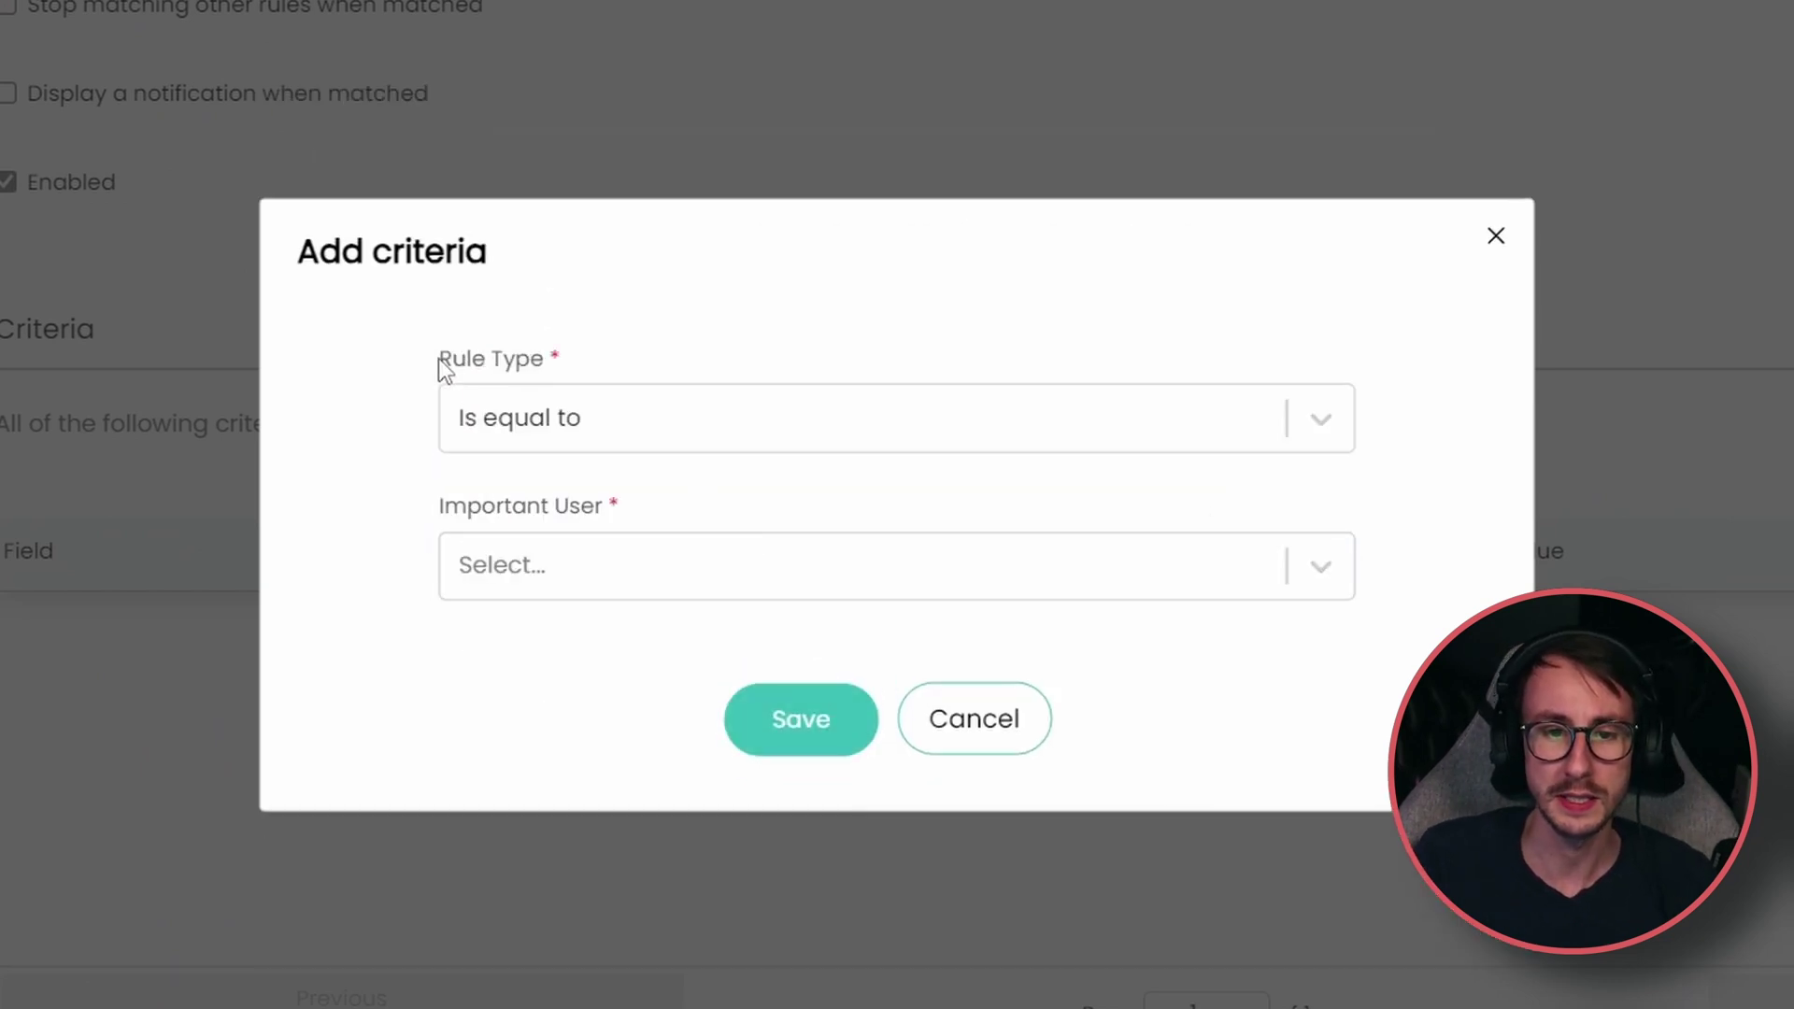
pyautogui.moveTo(439, 357); pyautogui.dragTo(565, 359)
pyautogui.click(593, 561)
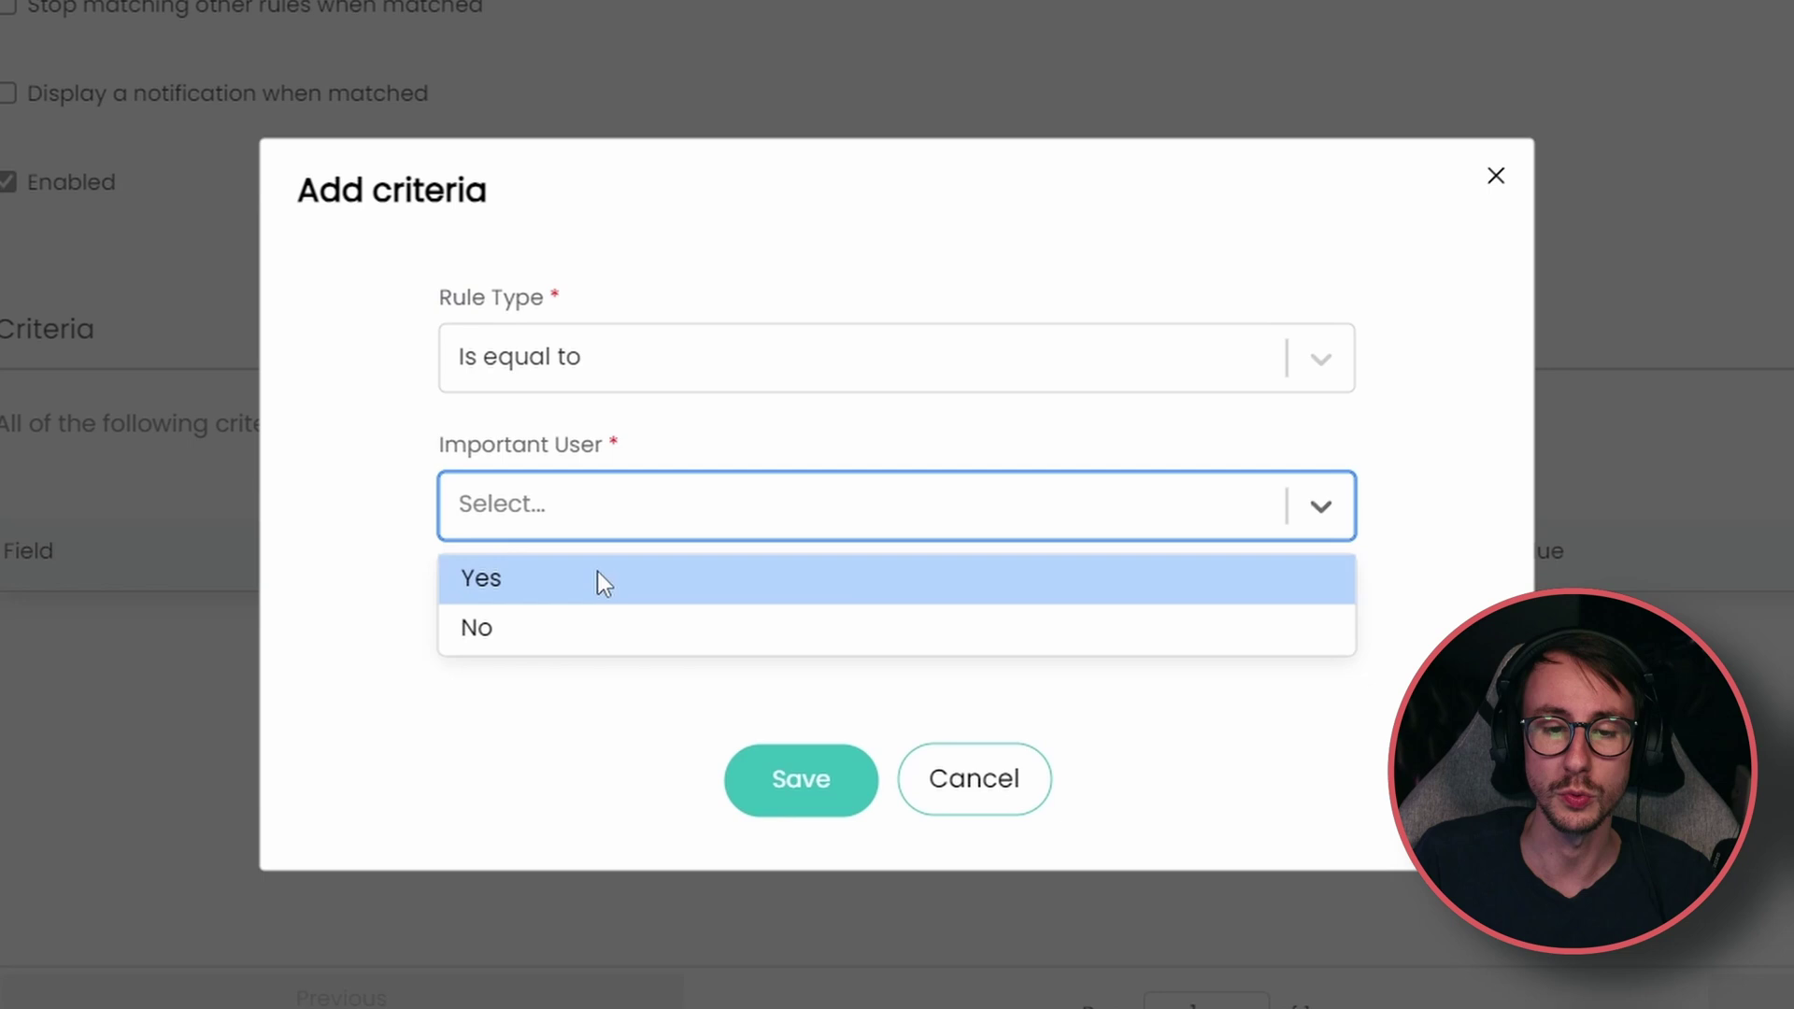
pyautogui.click(598, 575)
pyautogui.click(802, 783)
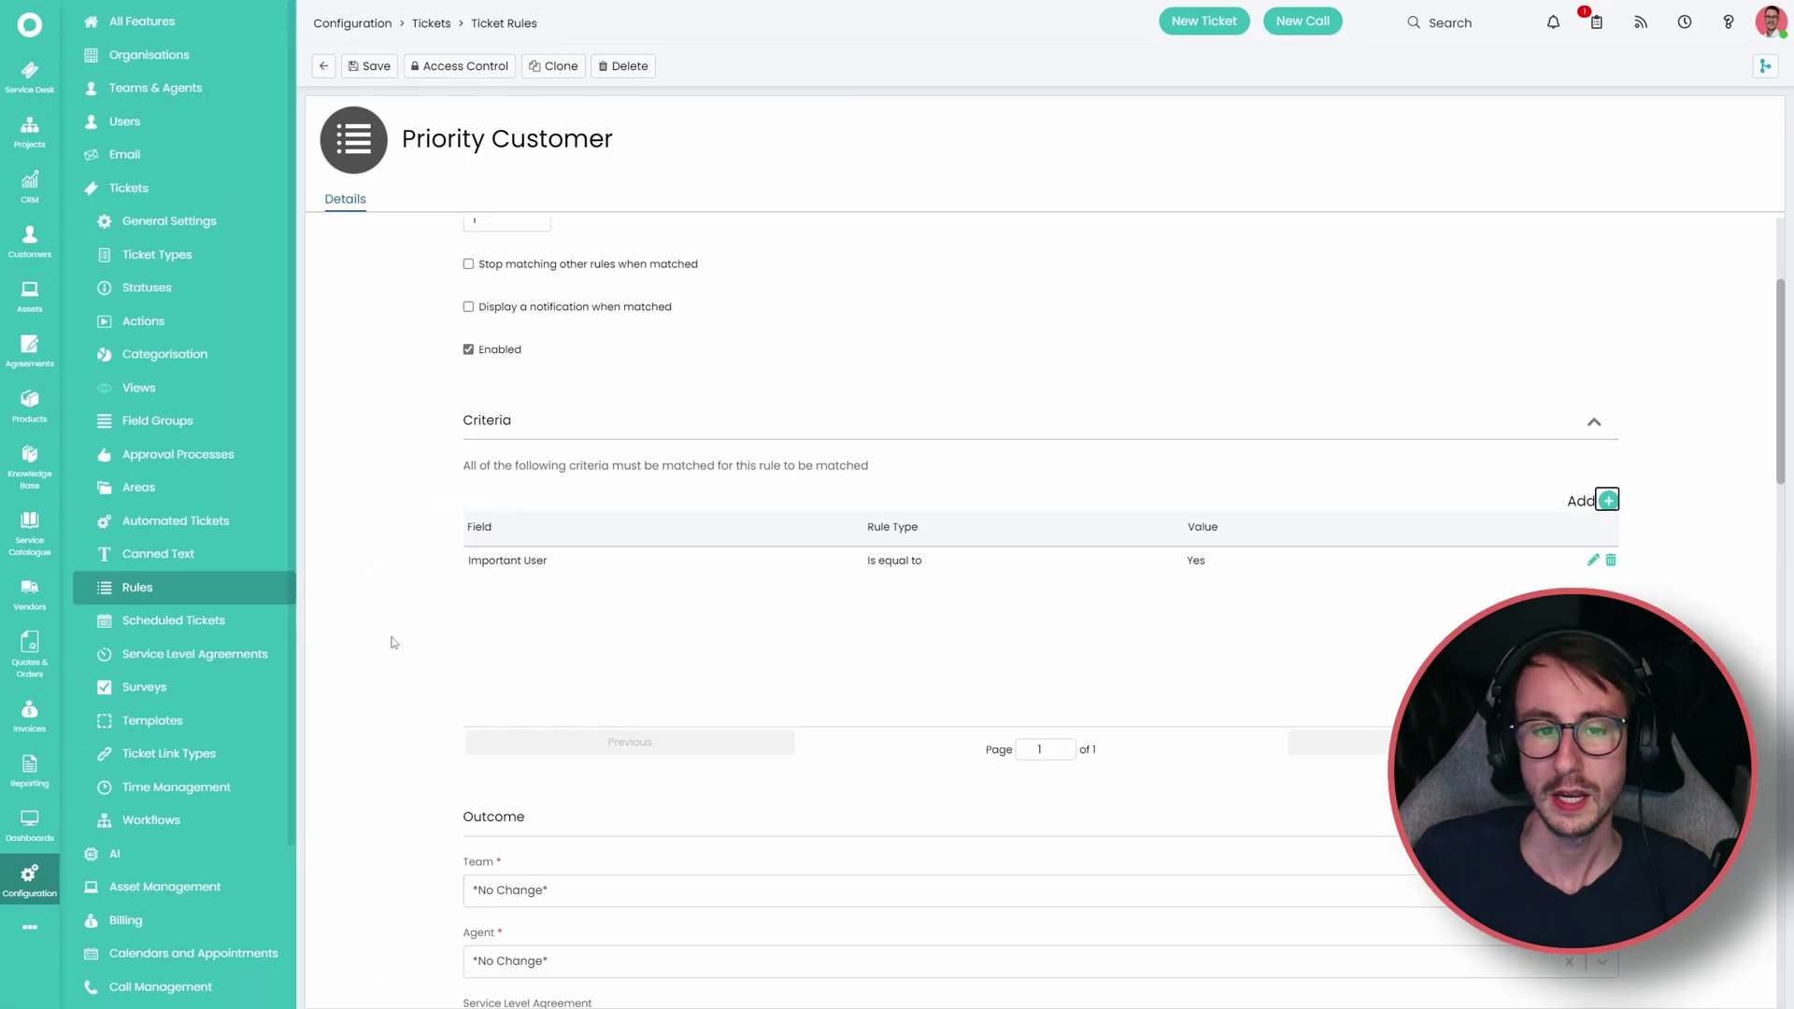
# Enable ticket list colour in light blue #73D8FF, save the rule, and return to the Service Desk
pyautogui.scroll(-14, 420, 660)
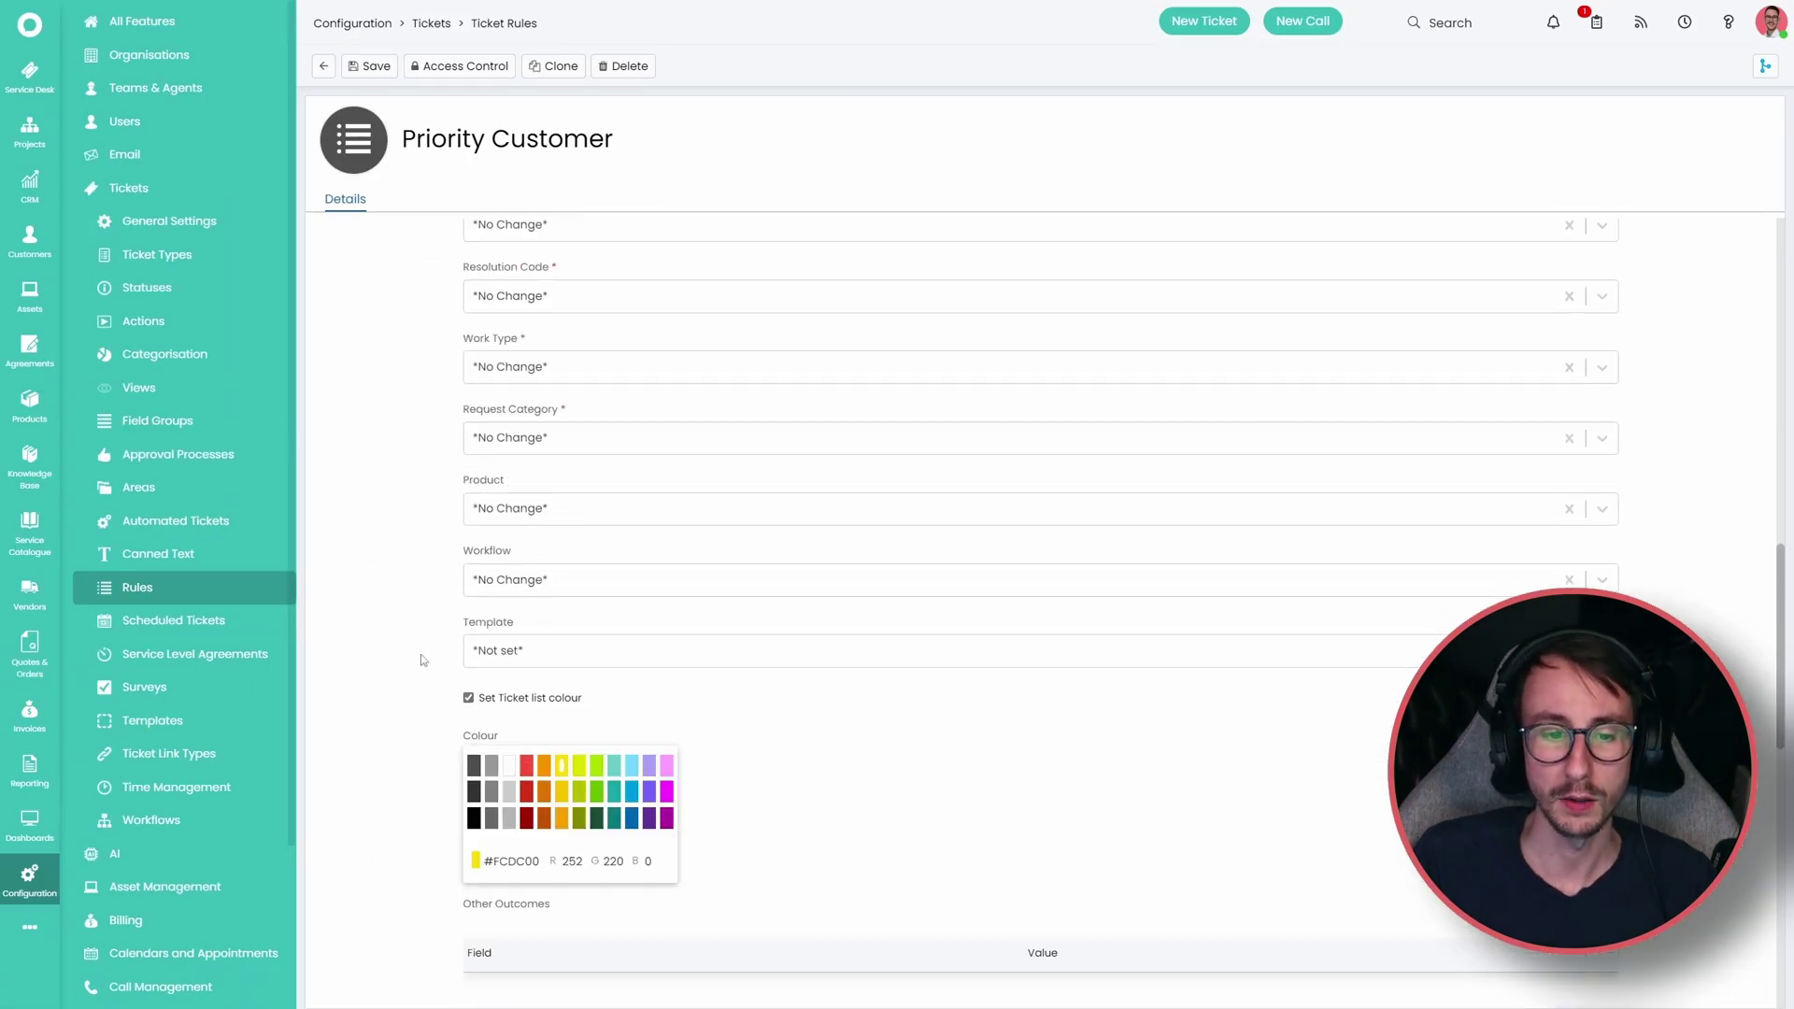
pyautogui.click(532, 423)
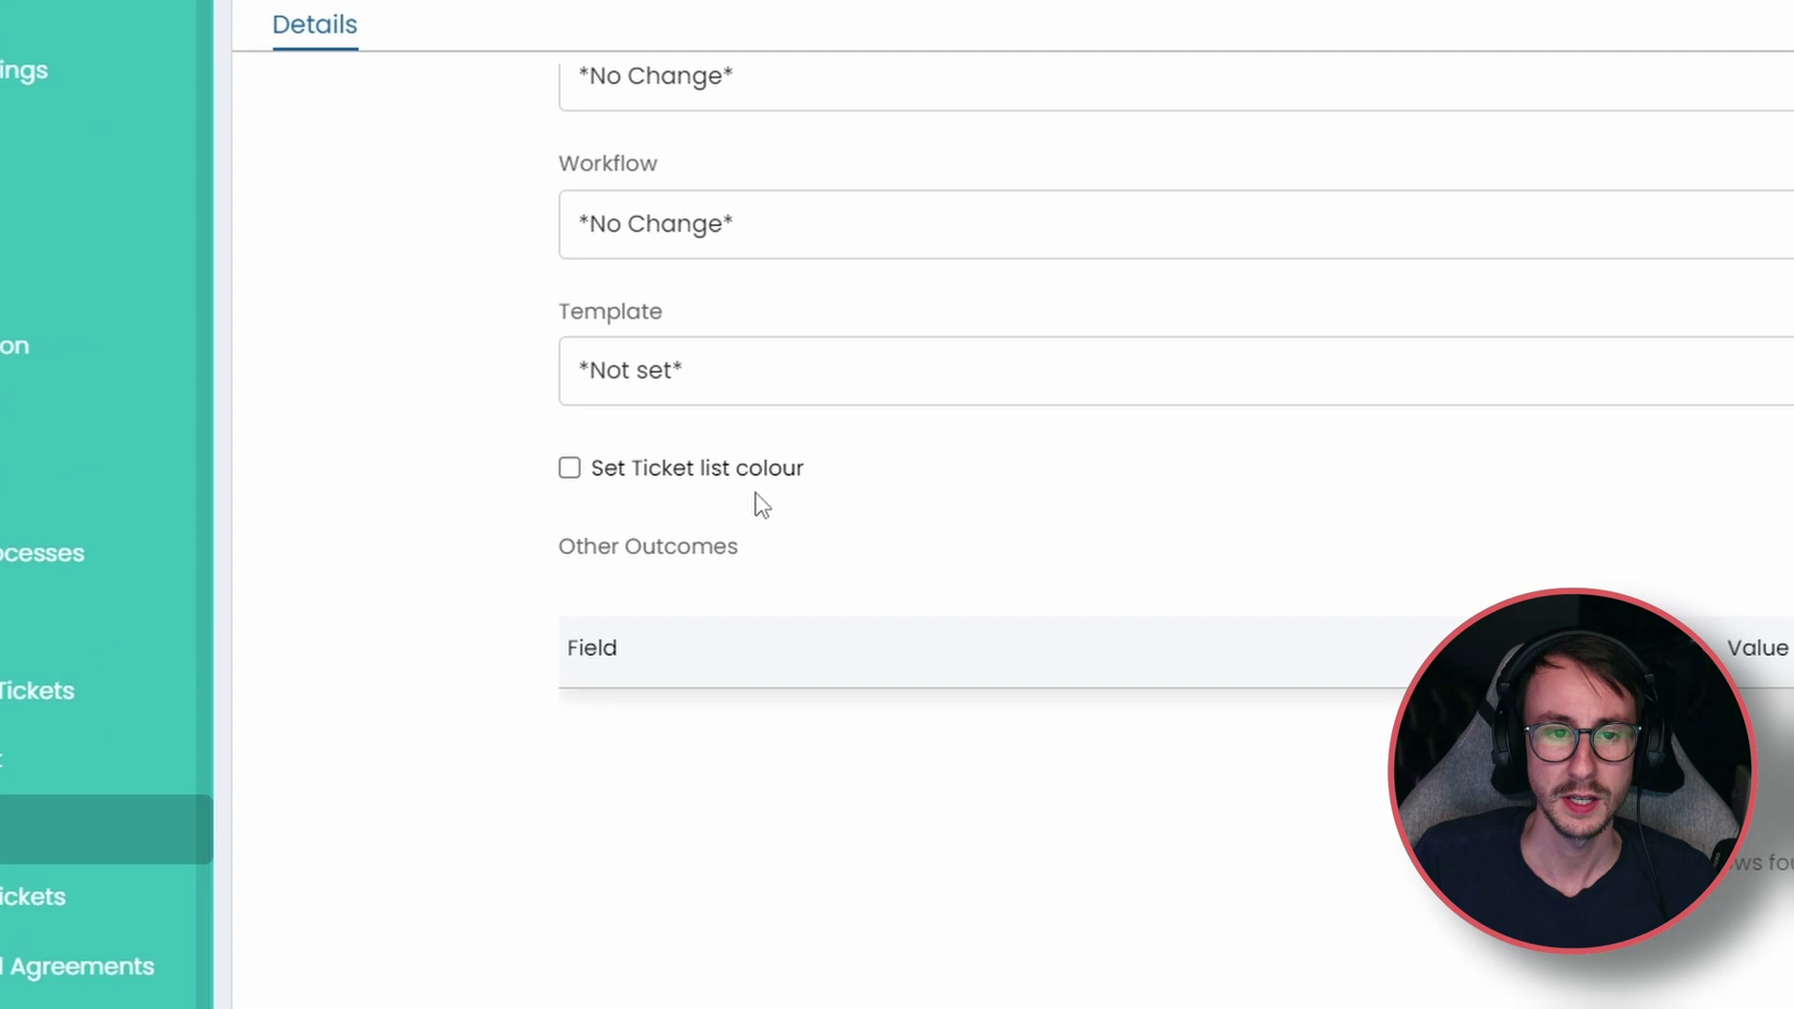
pyautogui.moveTo(878, 482); pyautogui.dragTo(594, 475)
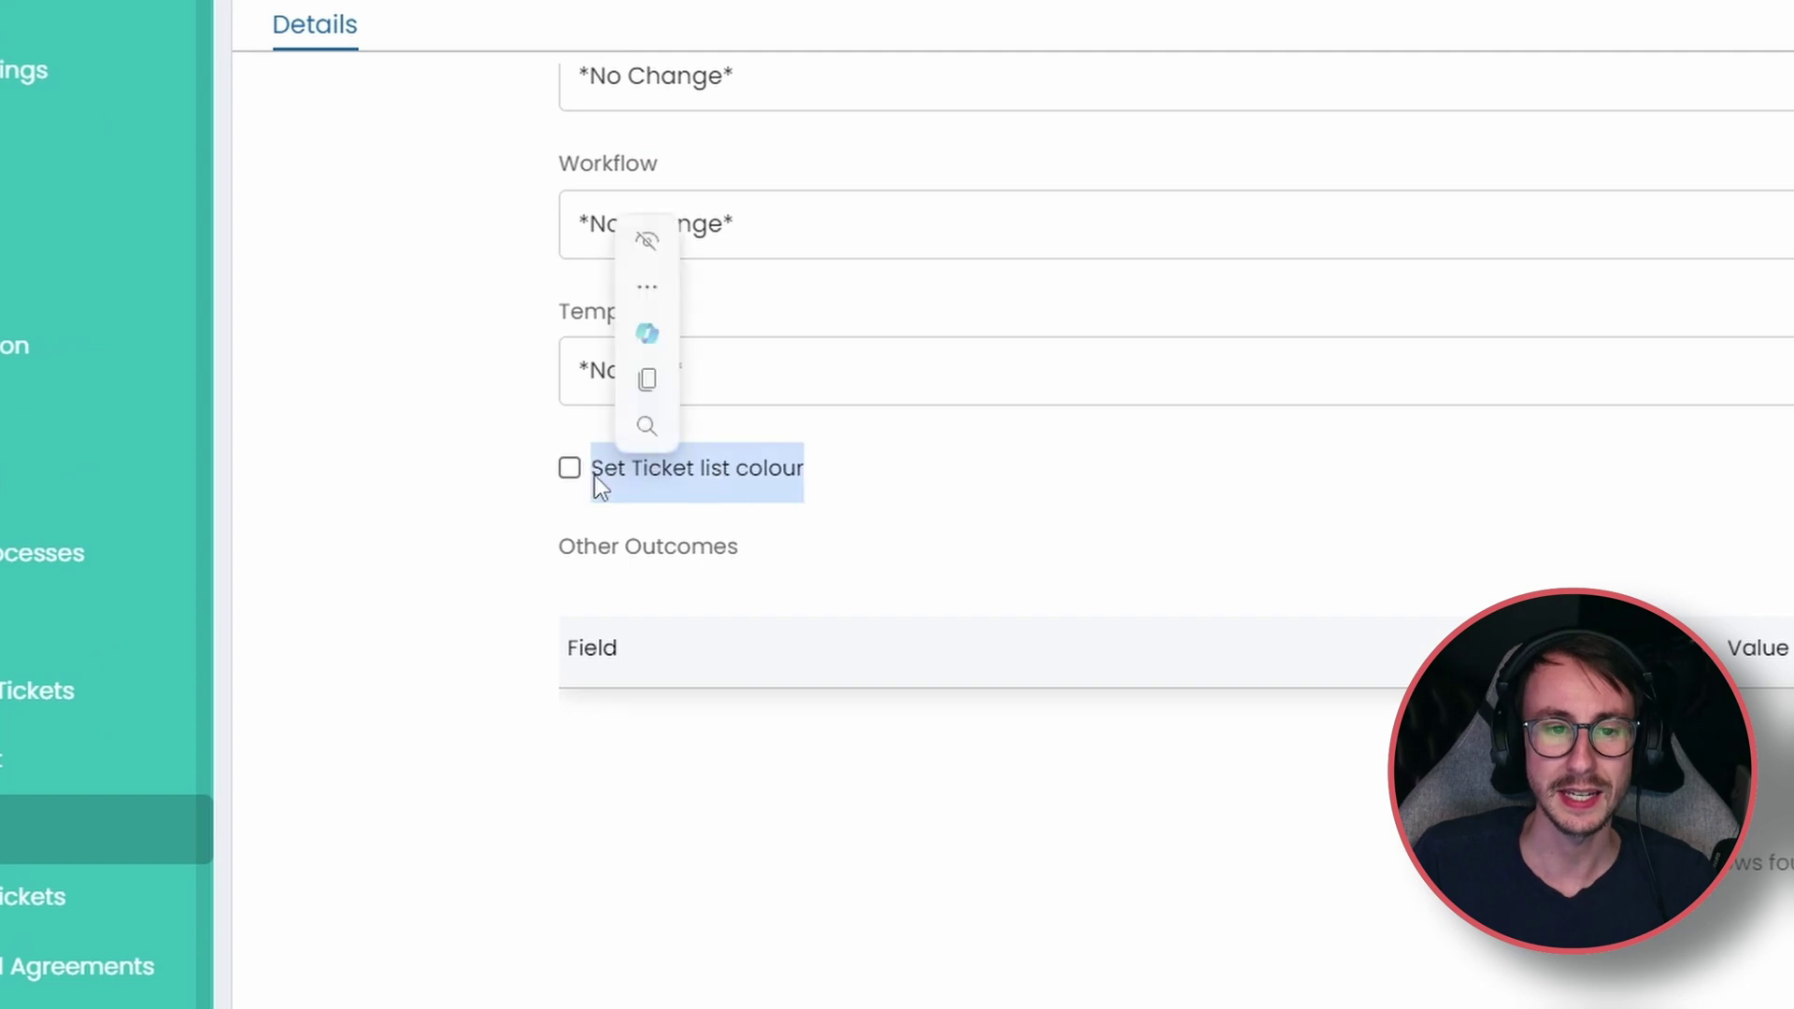
pyautogui.click(569, 470)
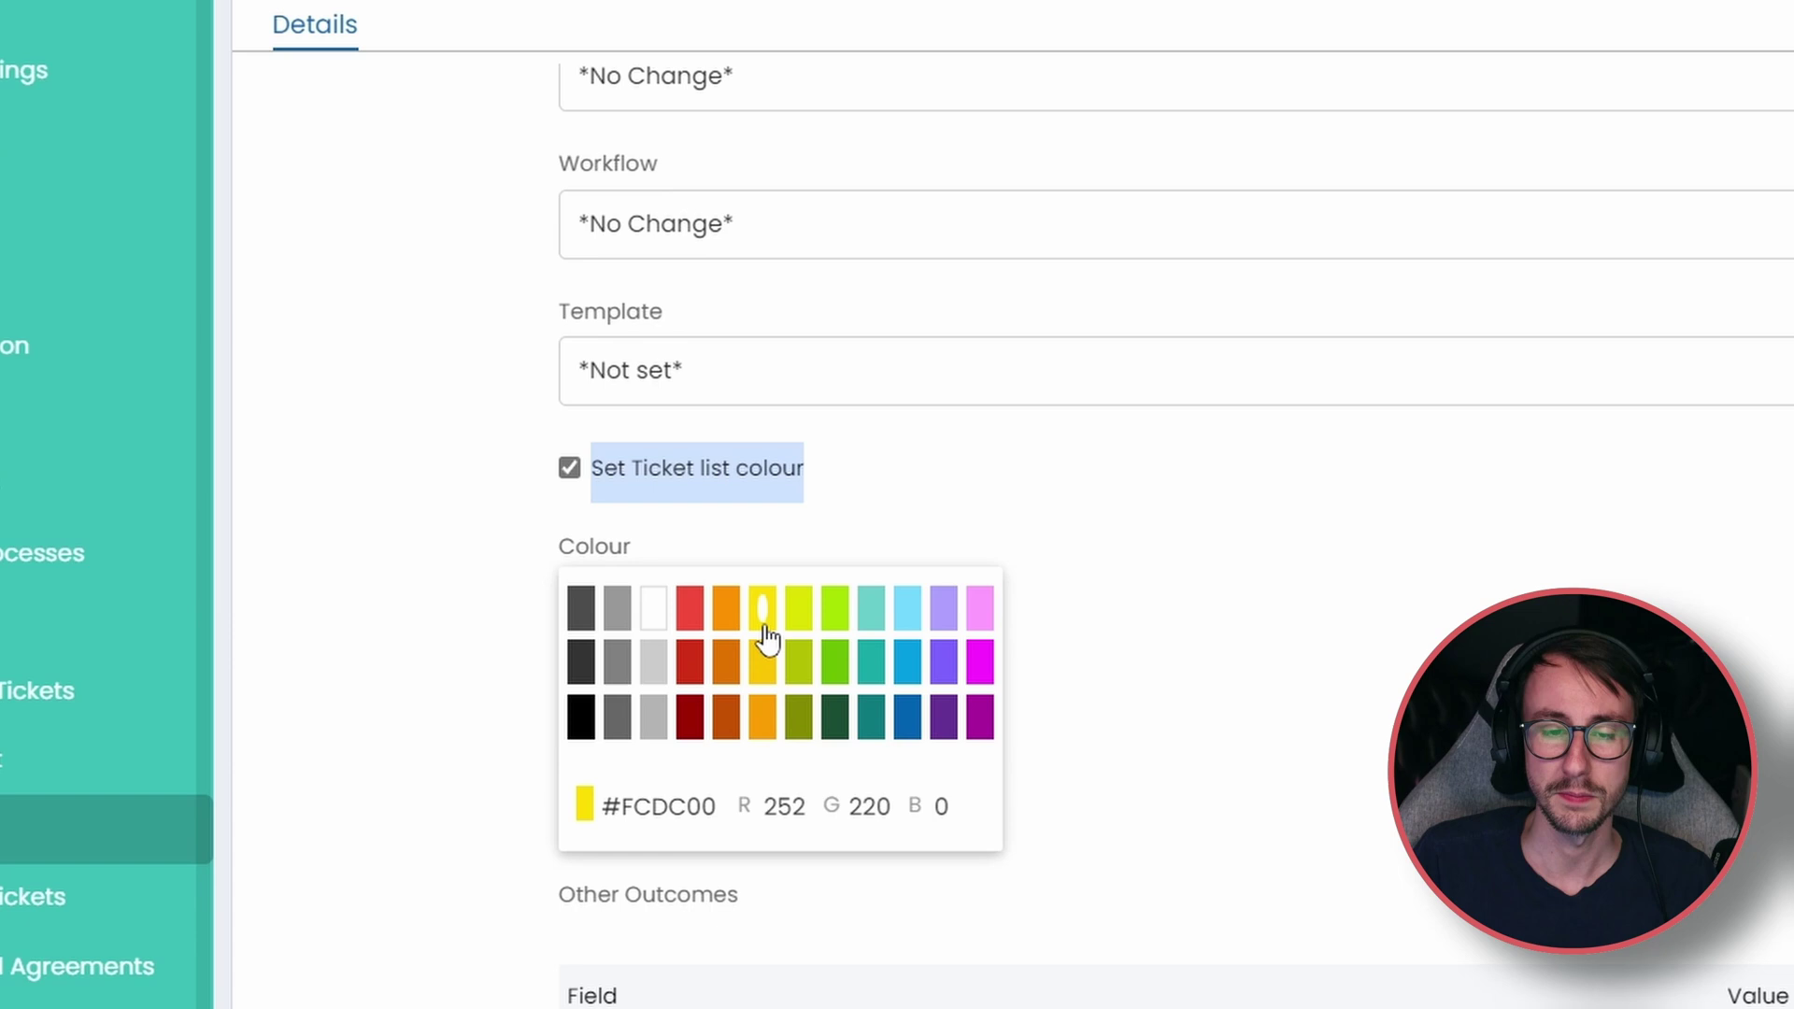
pyautogui.moveTo(729, 799); pyautogui.dragTo(639, 804)
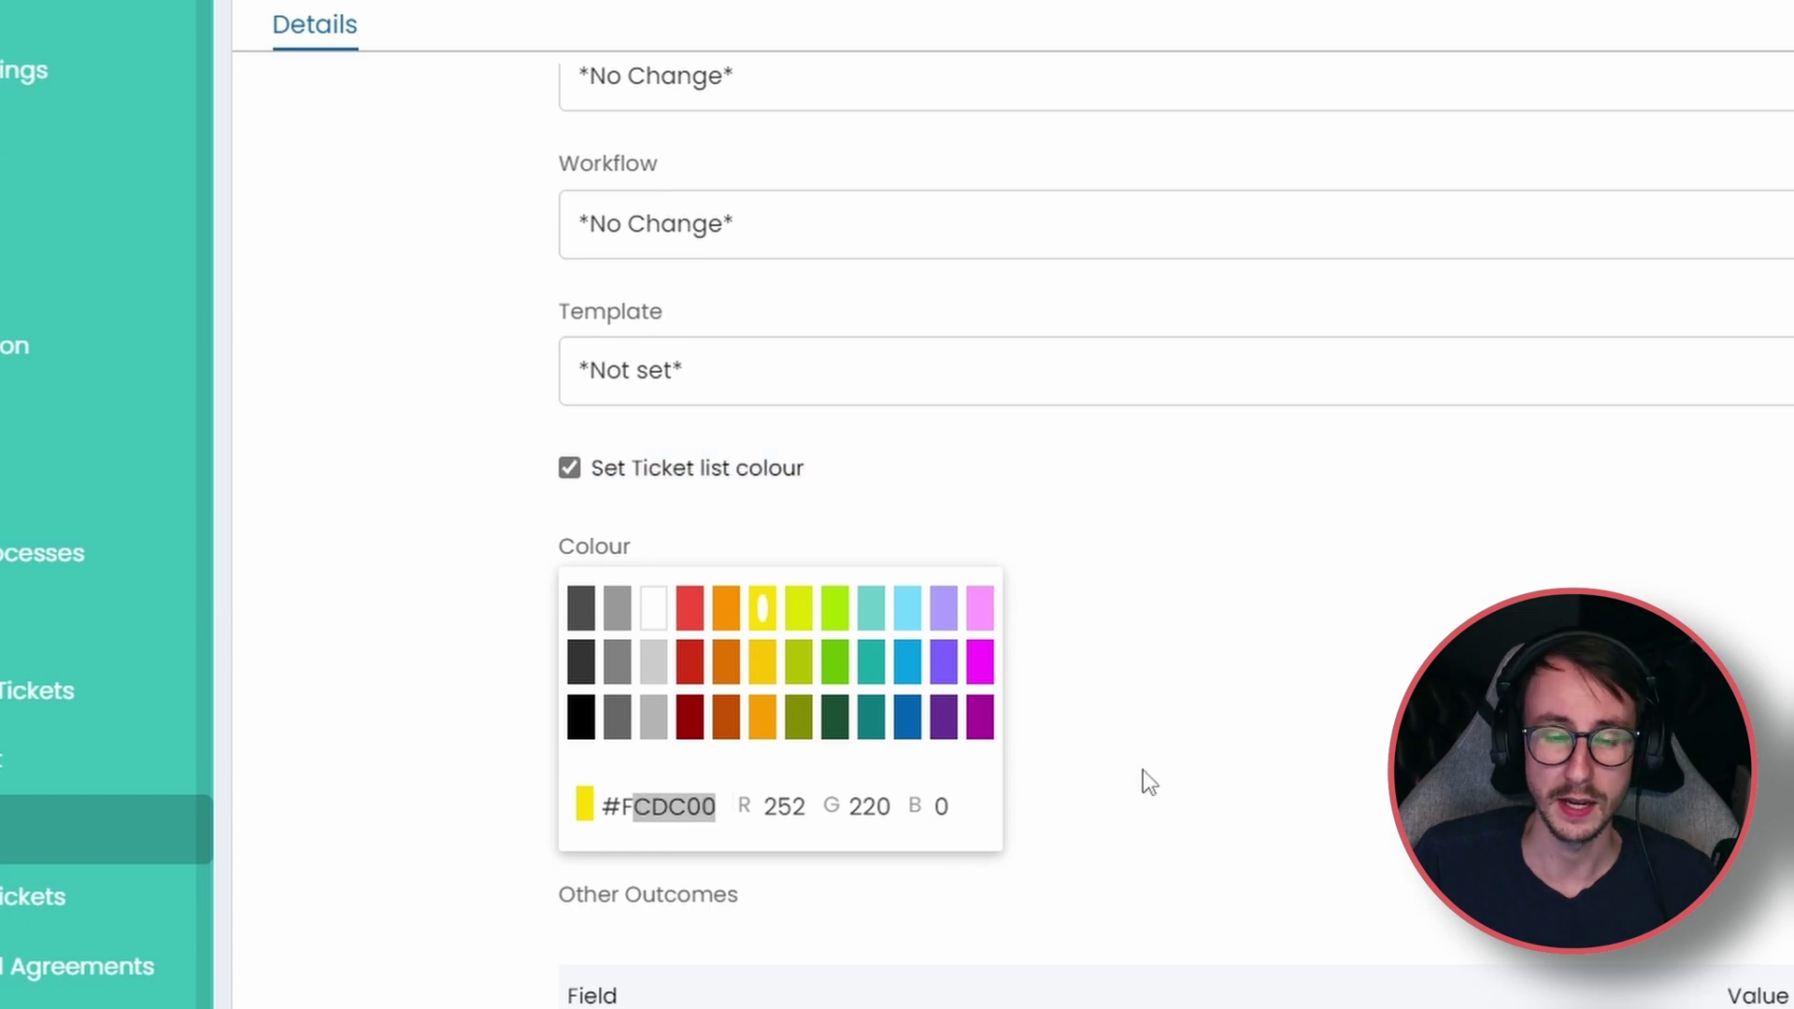
pyautogui.click(906, 608)
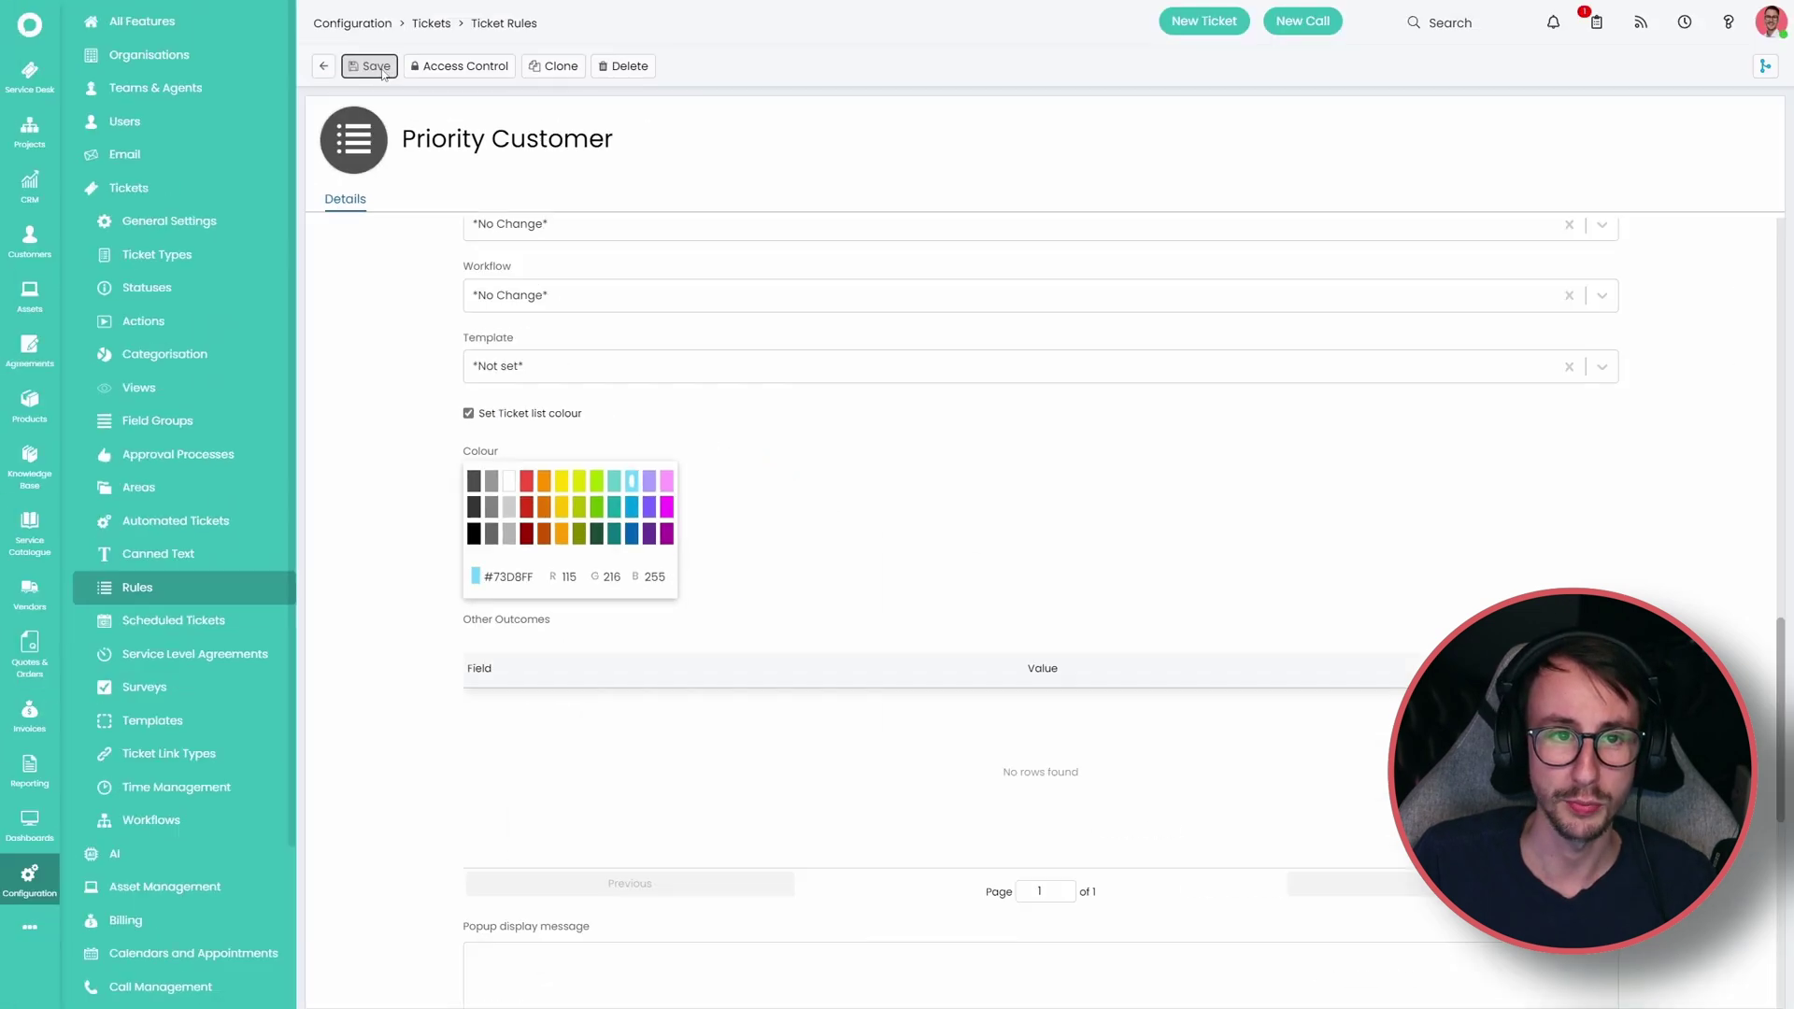
pyautogui.click(375, 66)
pyautogui.click(29, 73)
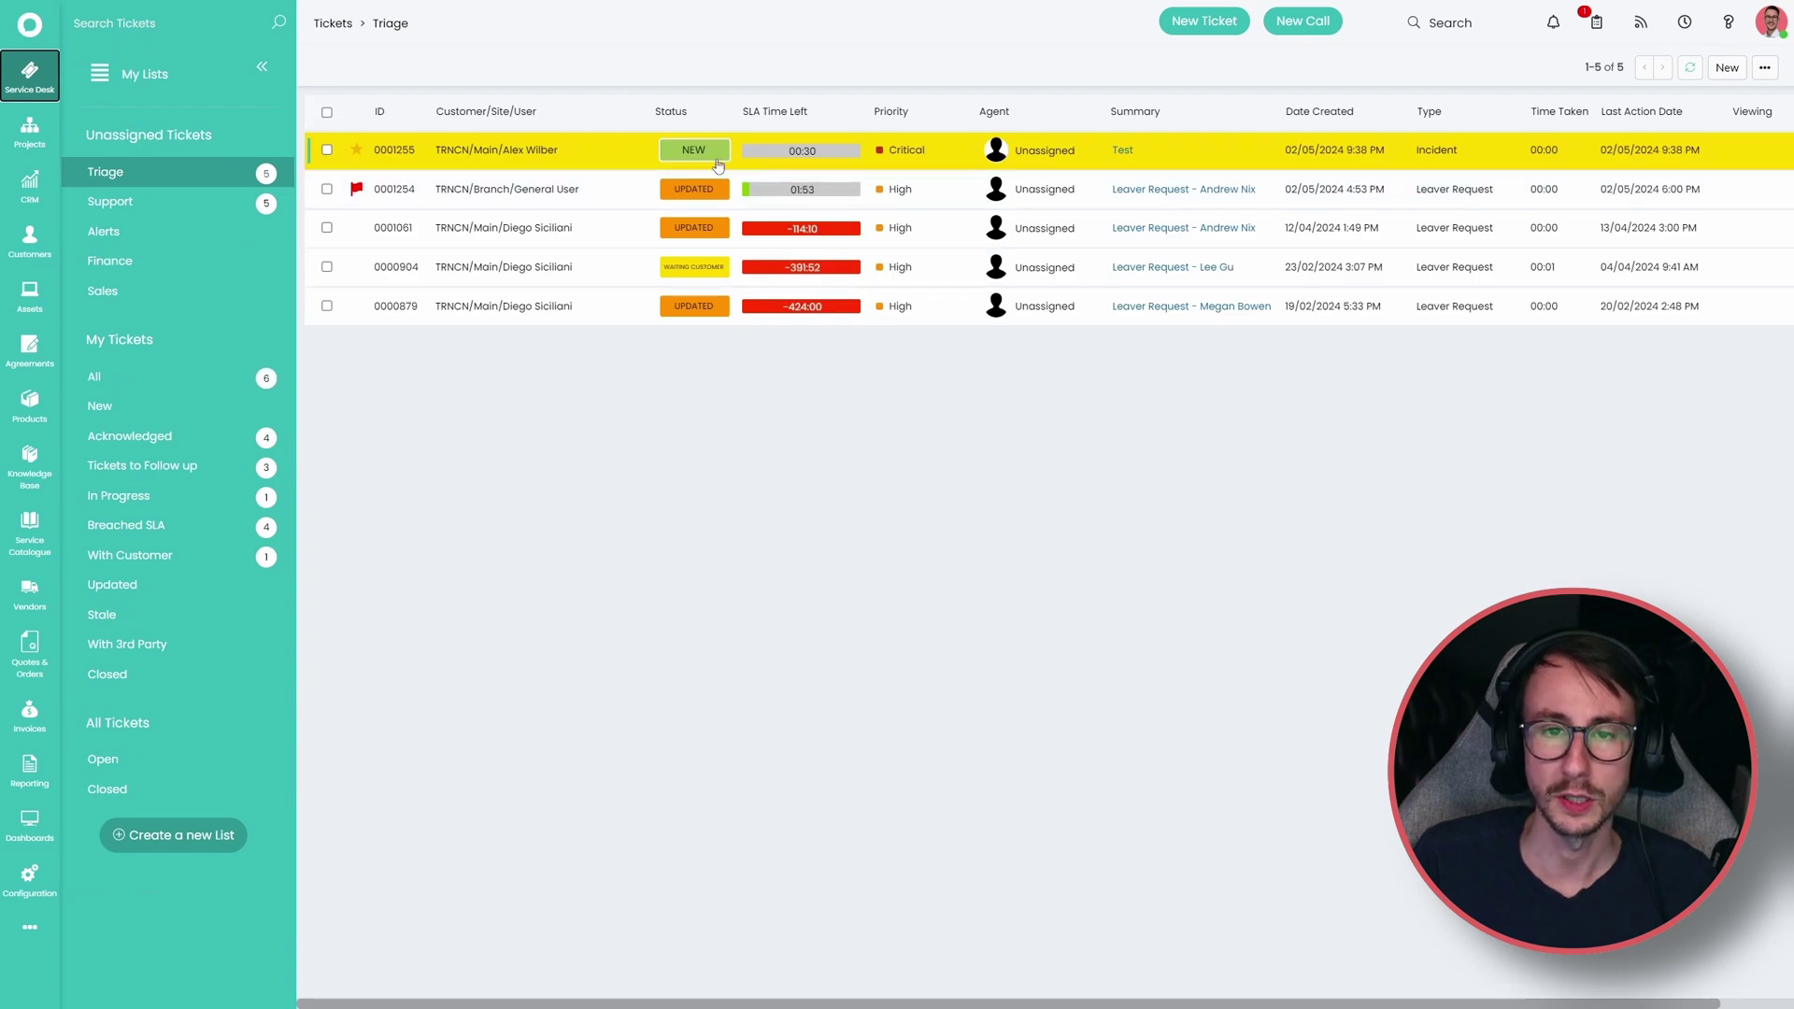
# Open ticket 0001255 from the Triage list
pyautogui.click(616, 156)
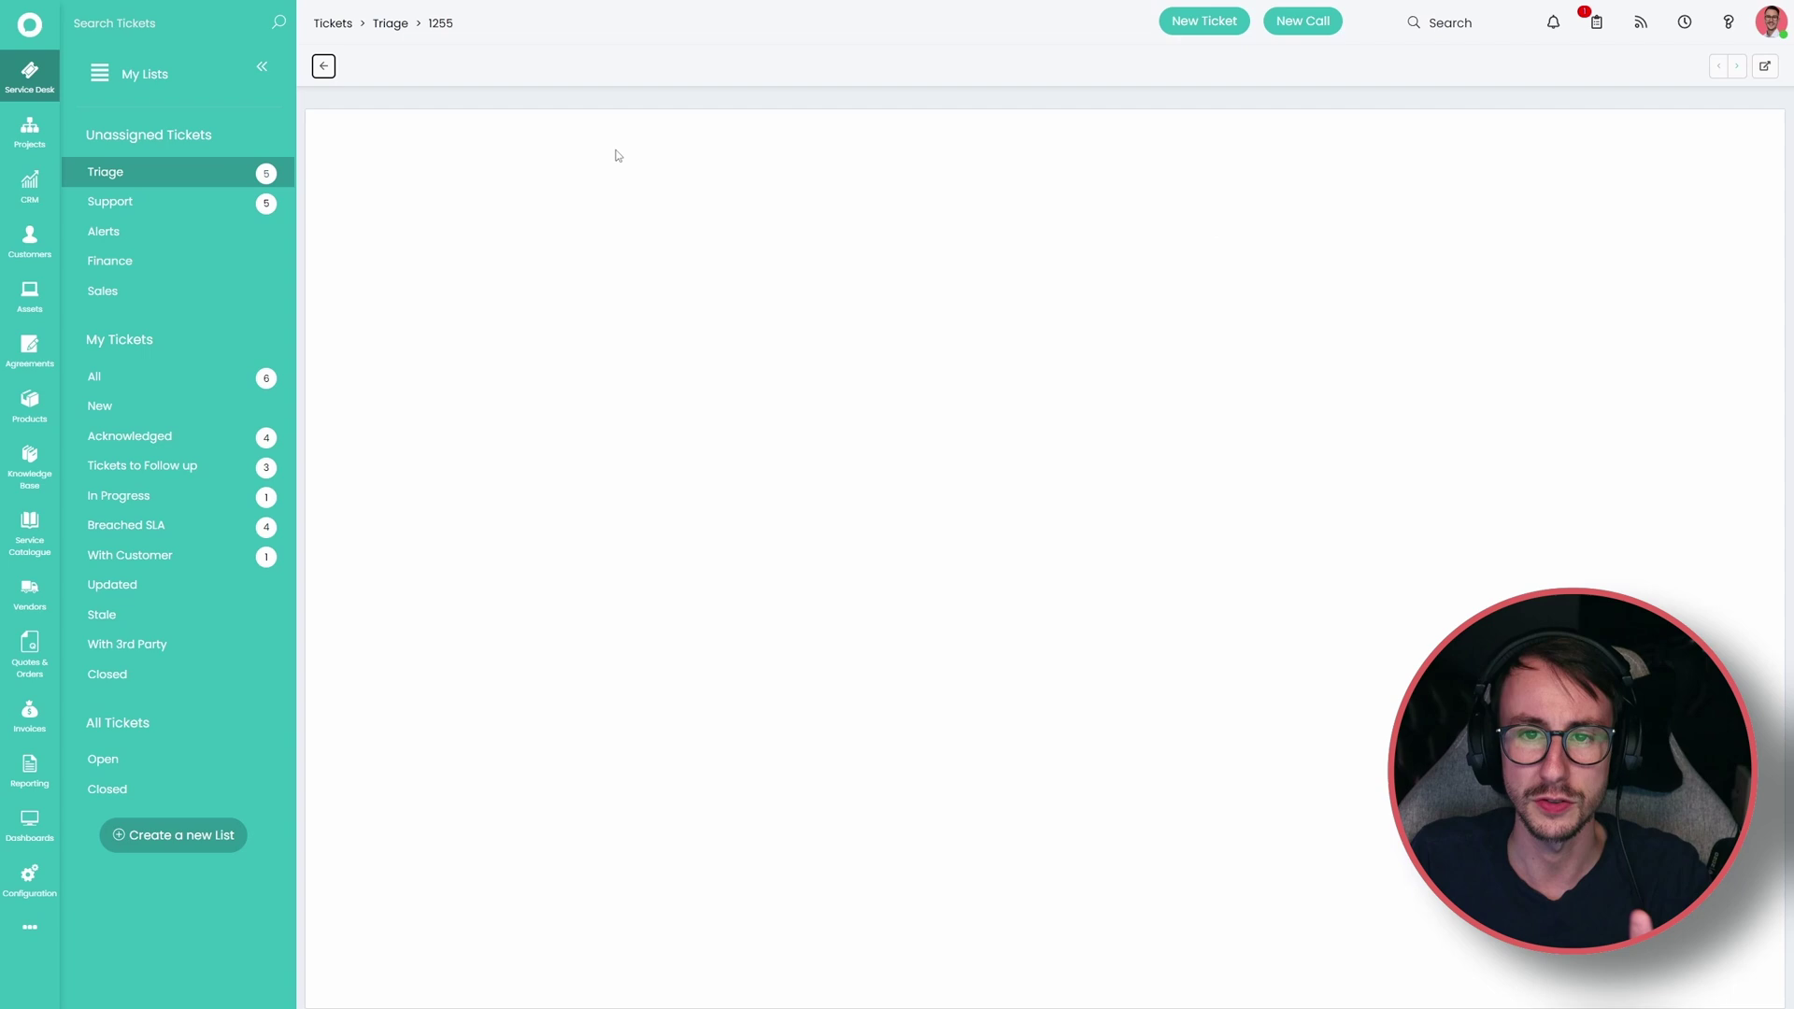
pyautogui.hotkey('alt', 'Left')
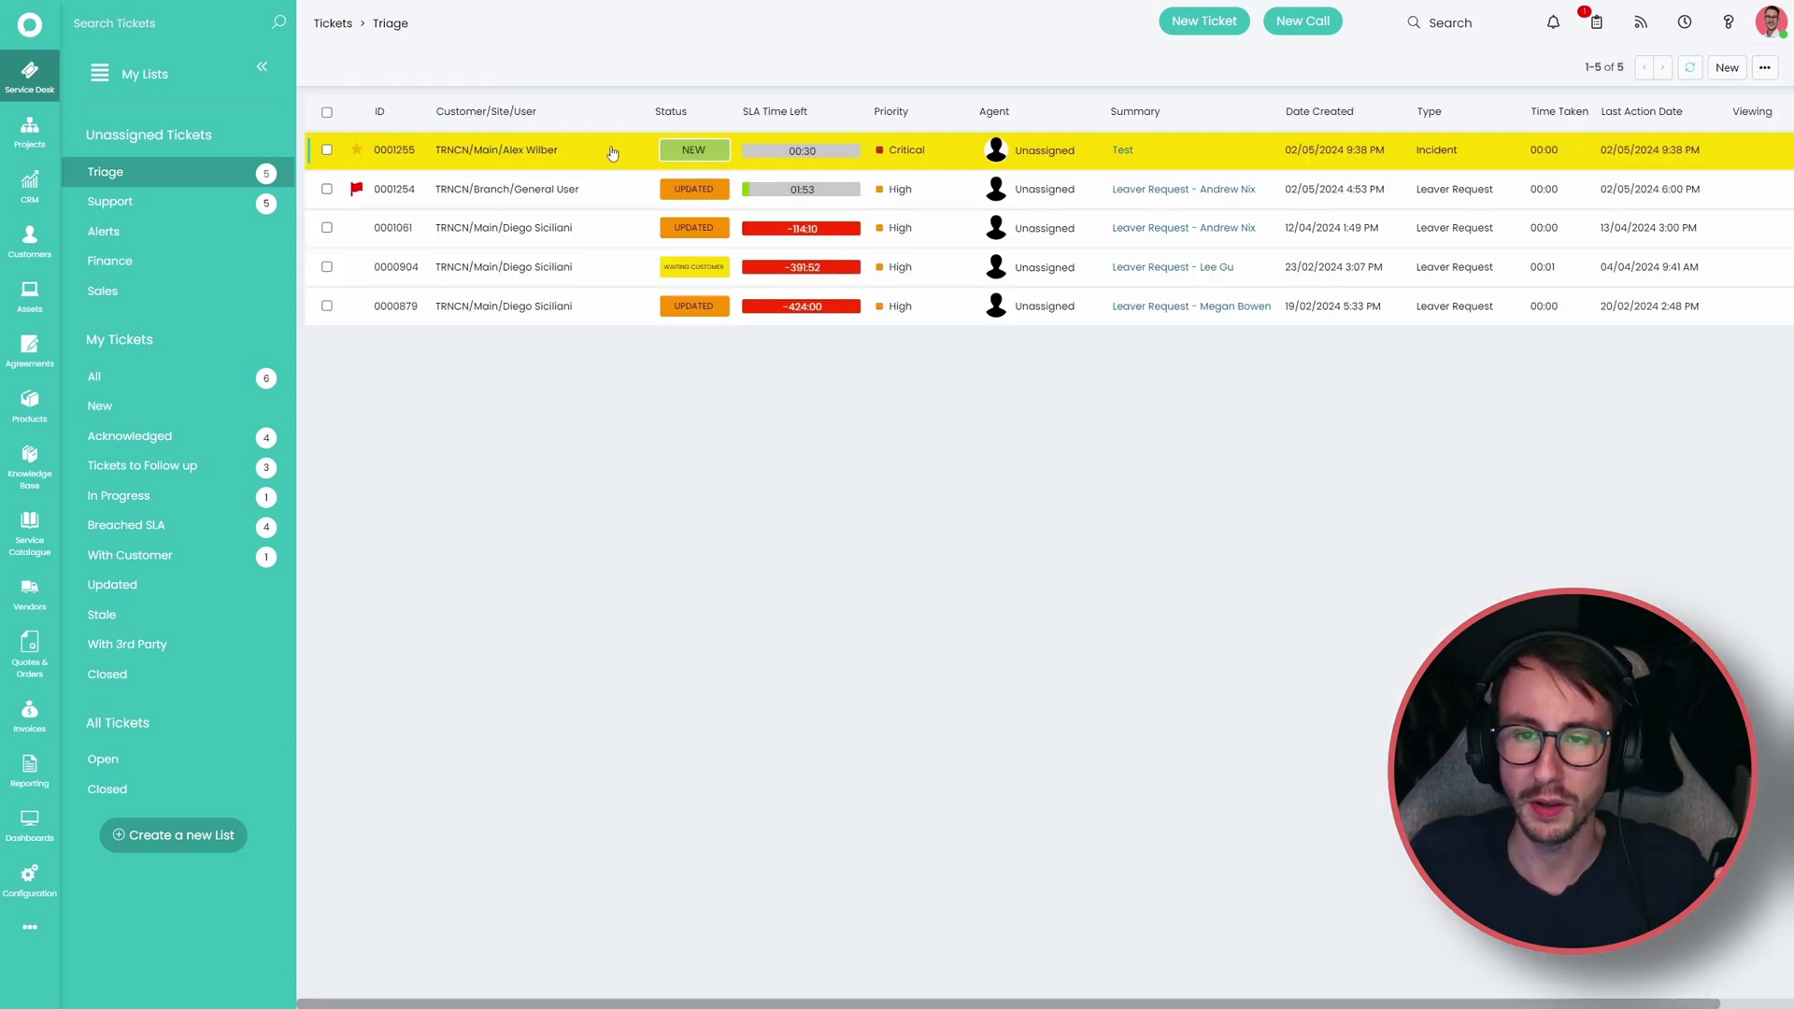
pyautogui.click(612, 153)
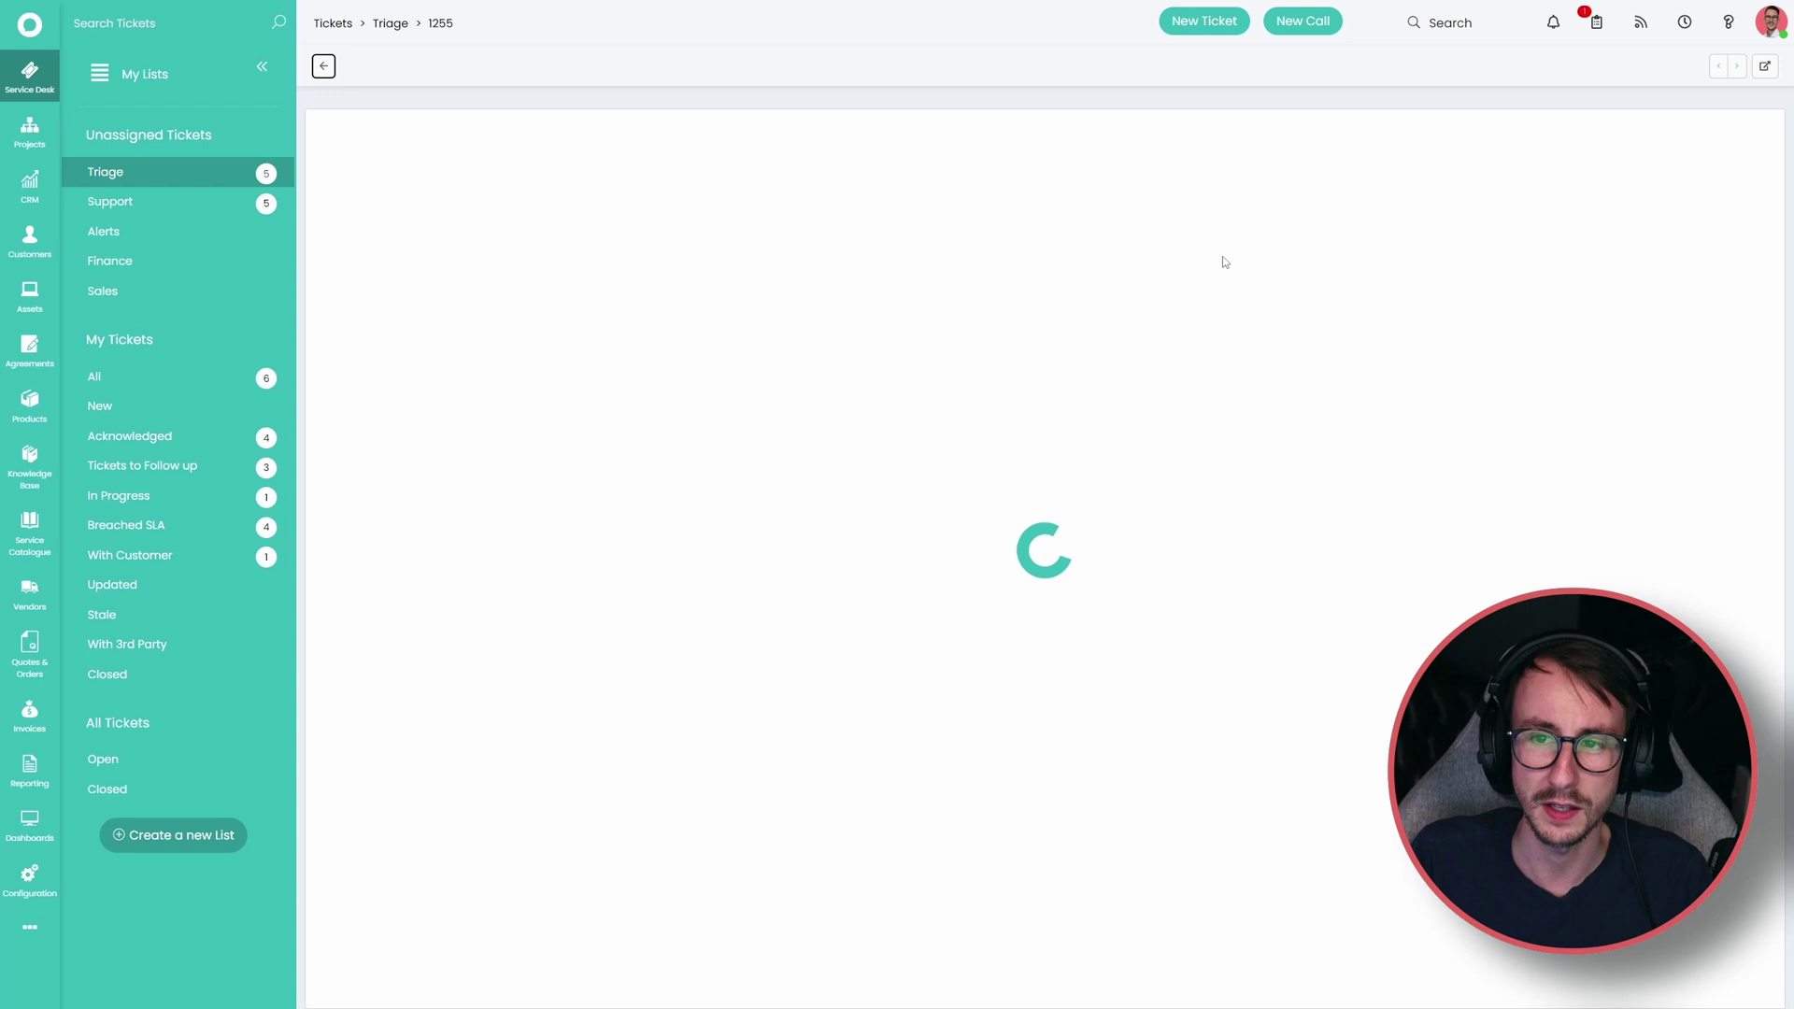
# Change the ticket's end-user to the VIP user, confirming the client change to TRNCN
pyautogui.click(1620, 283)
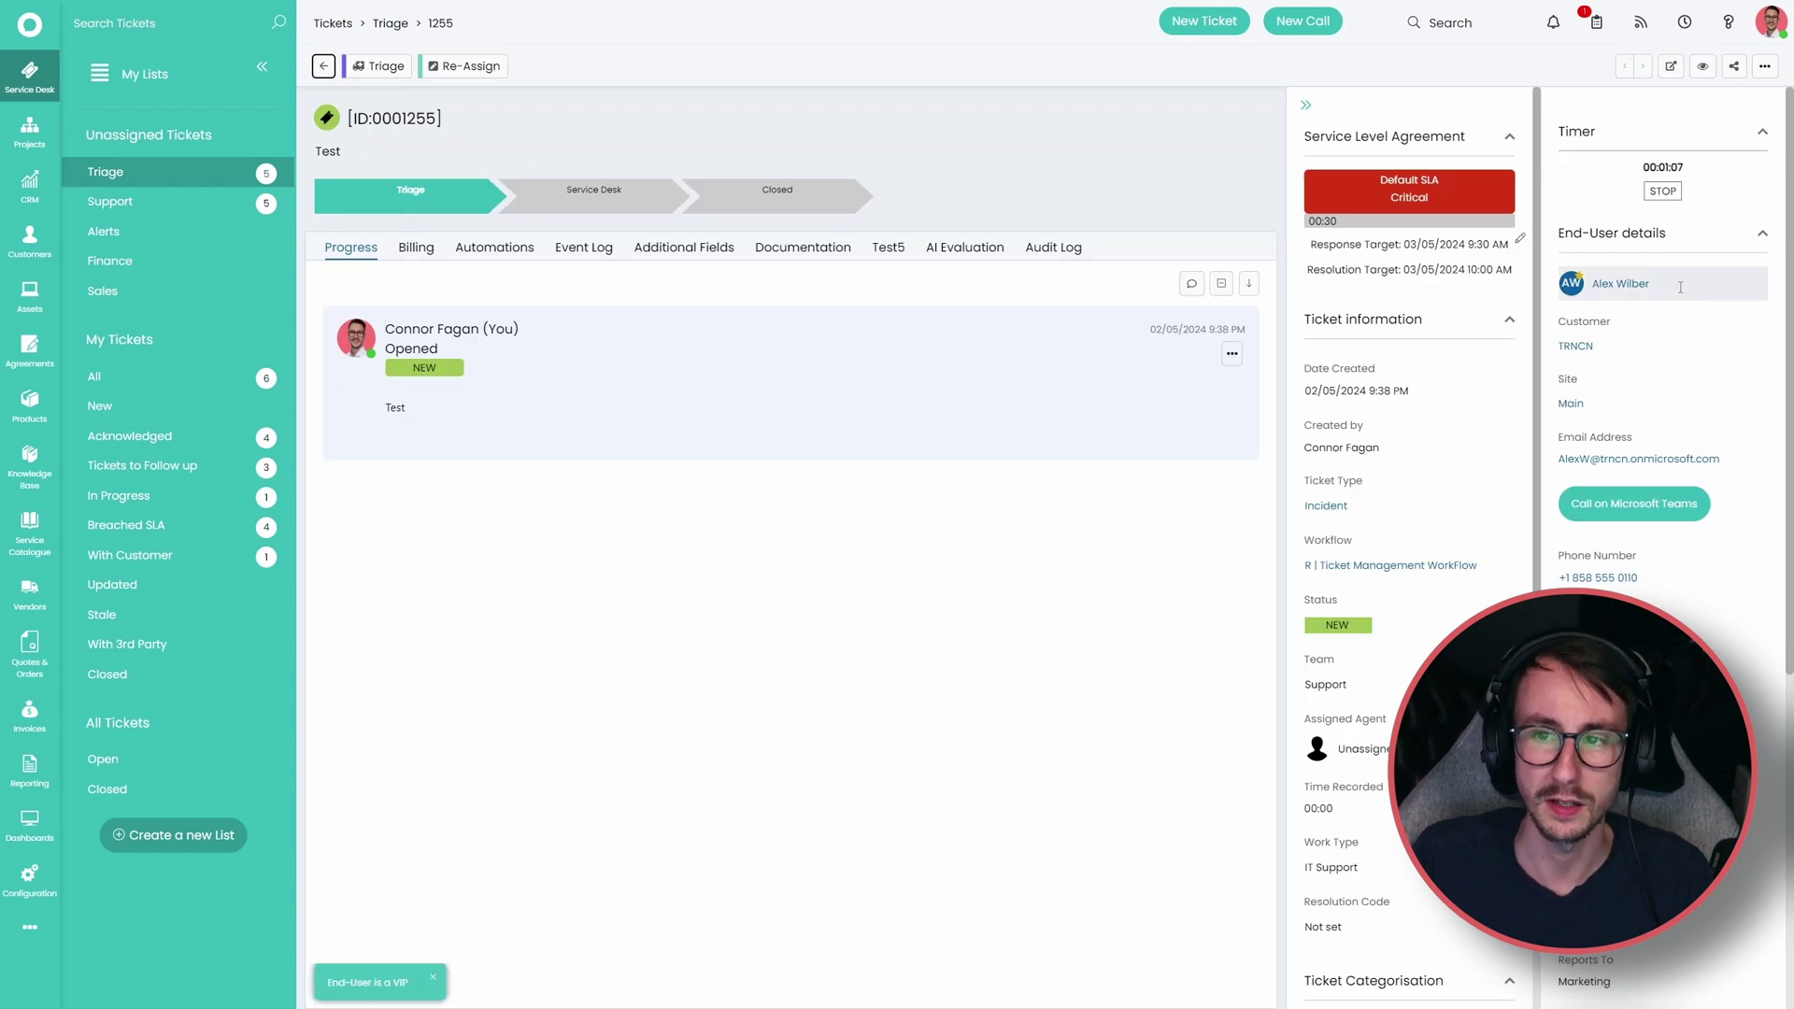
pyautogui.click(1607, 391)
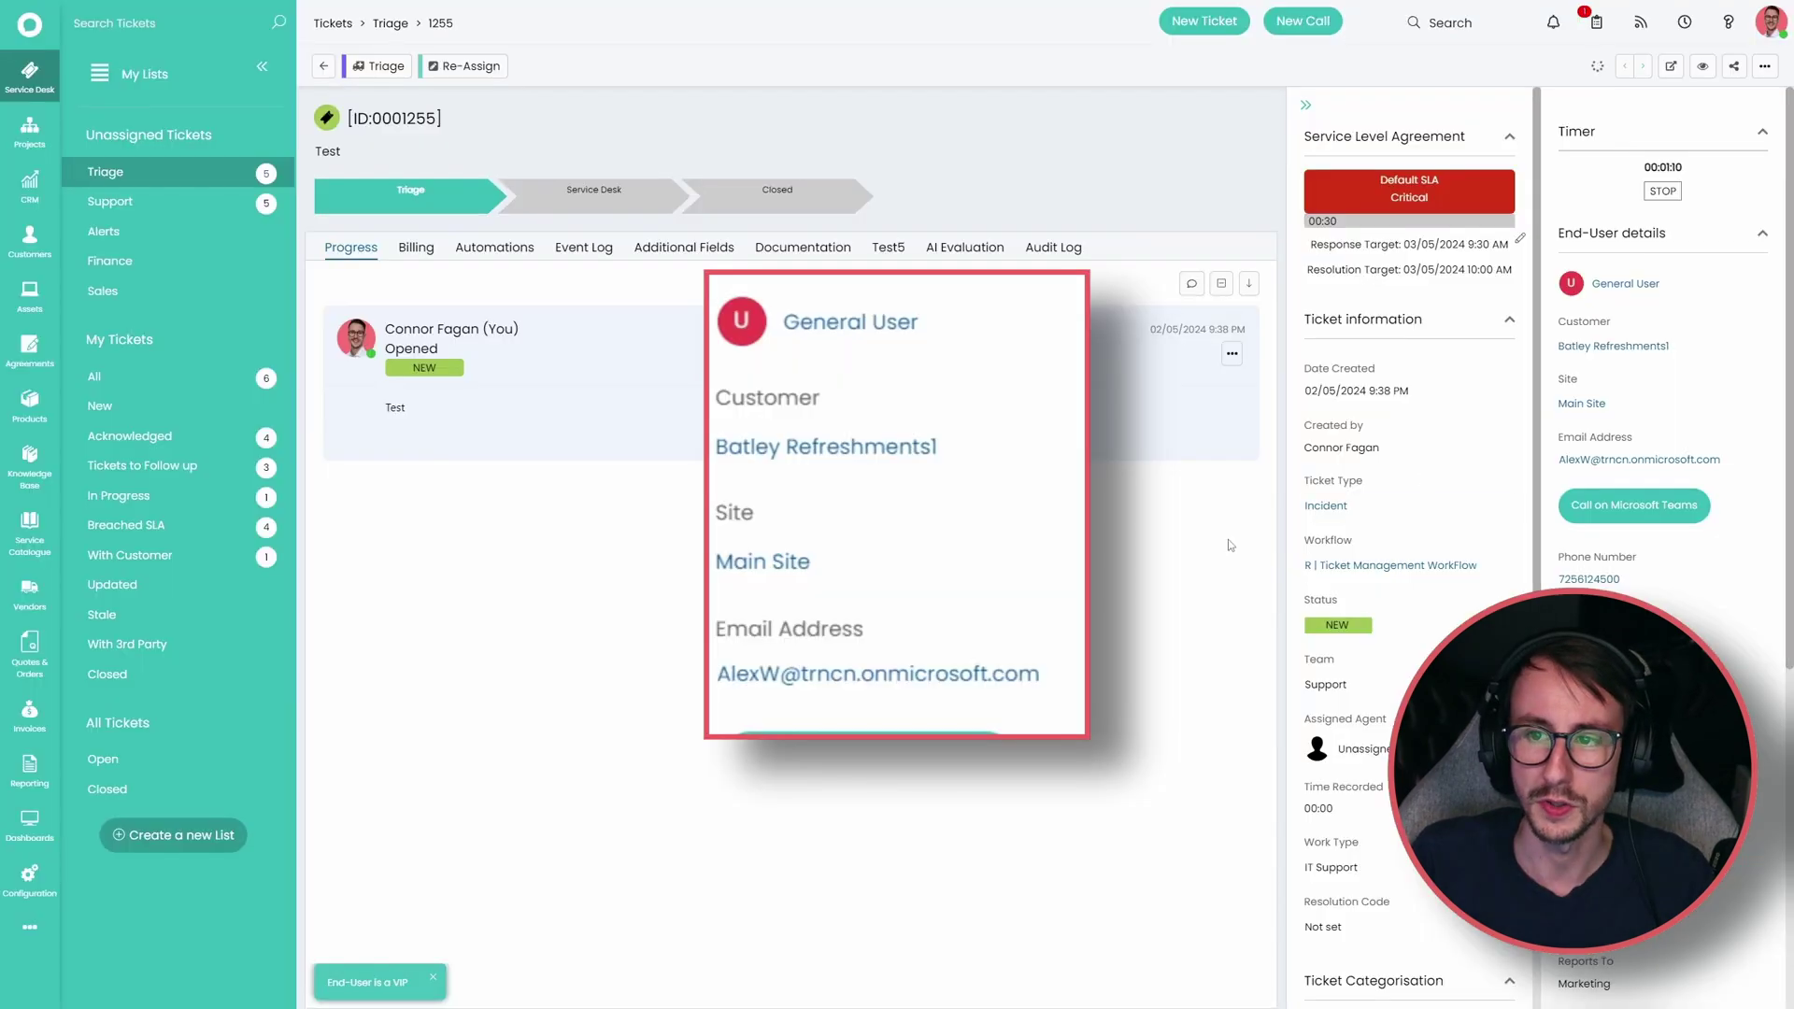
pyautogui.click(1673, 288)
pyautogui.write('a')
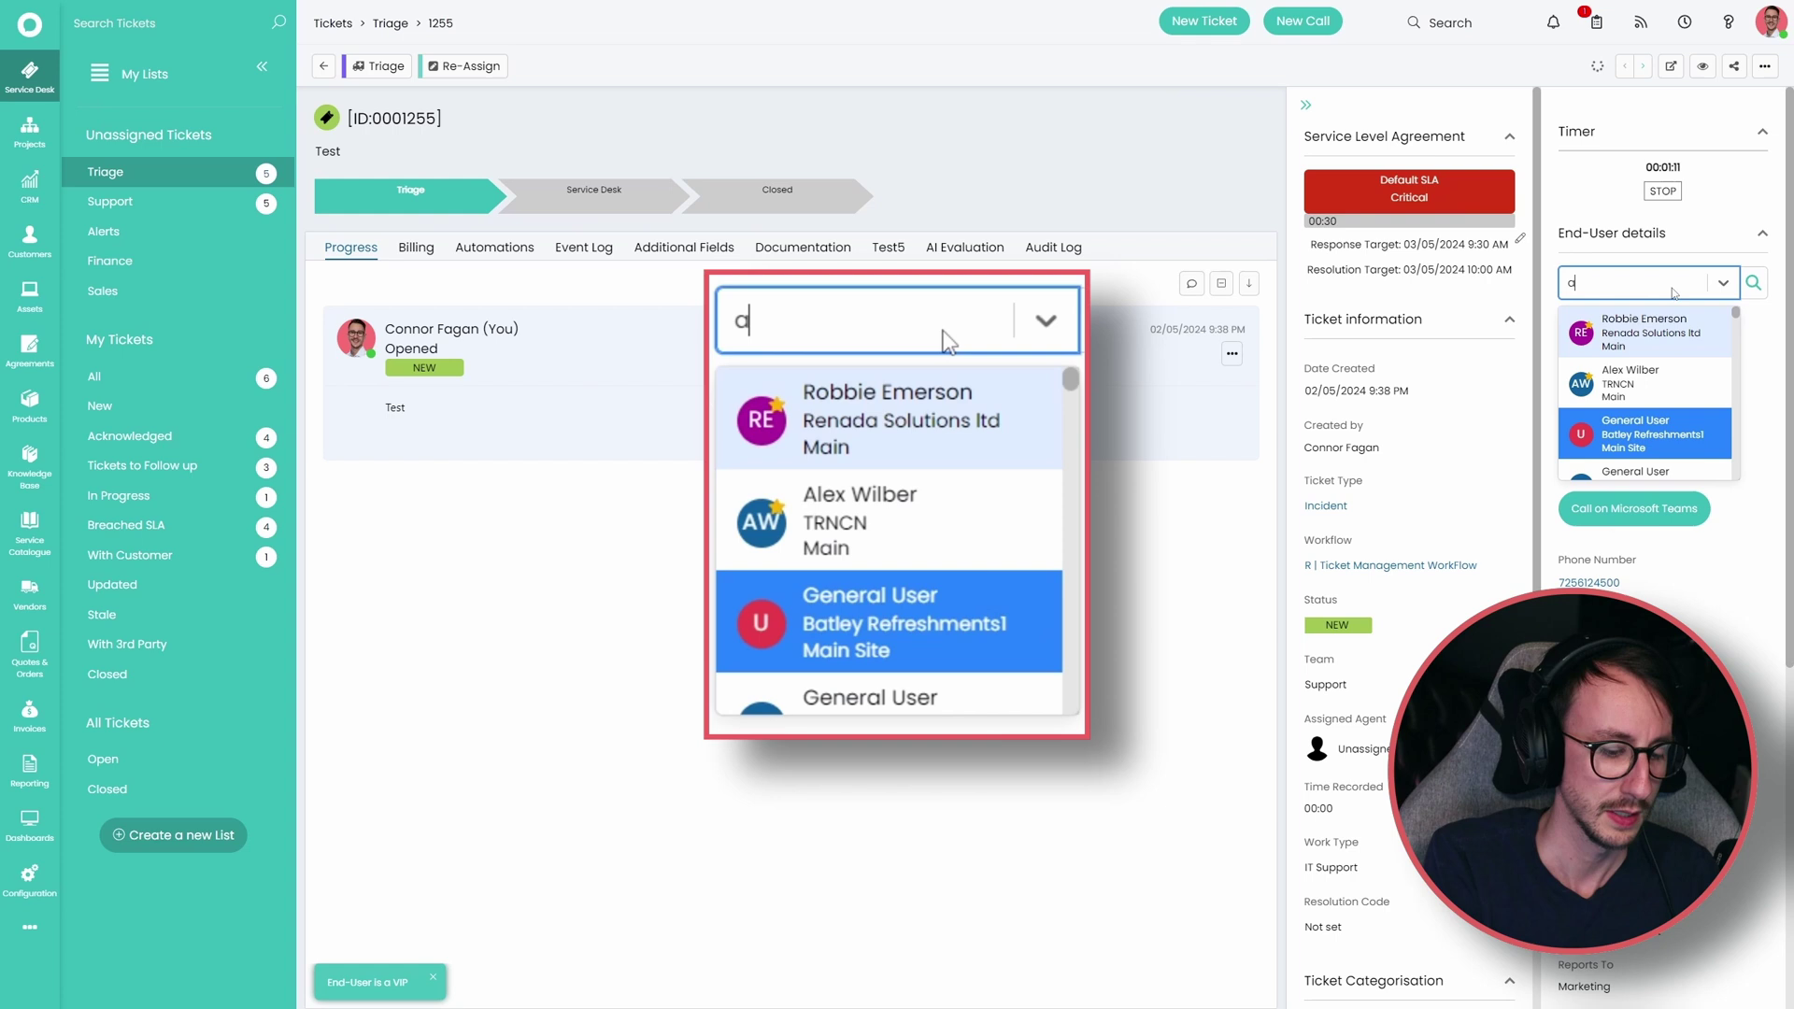
pyautogui.write('lex')
pyautogui.click(1635, 325)
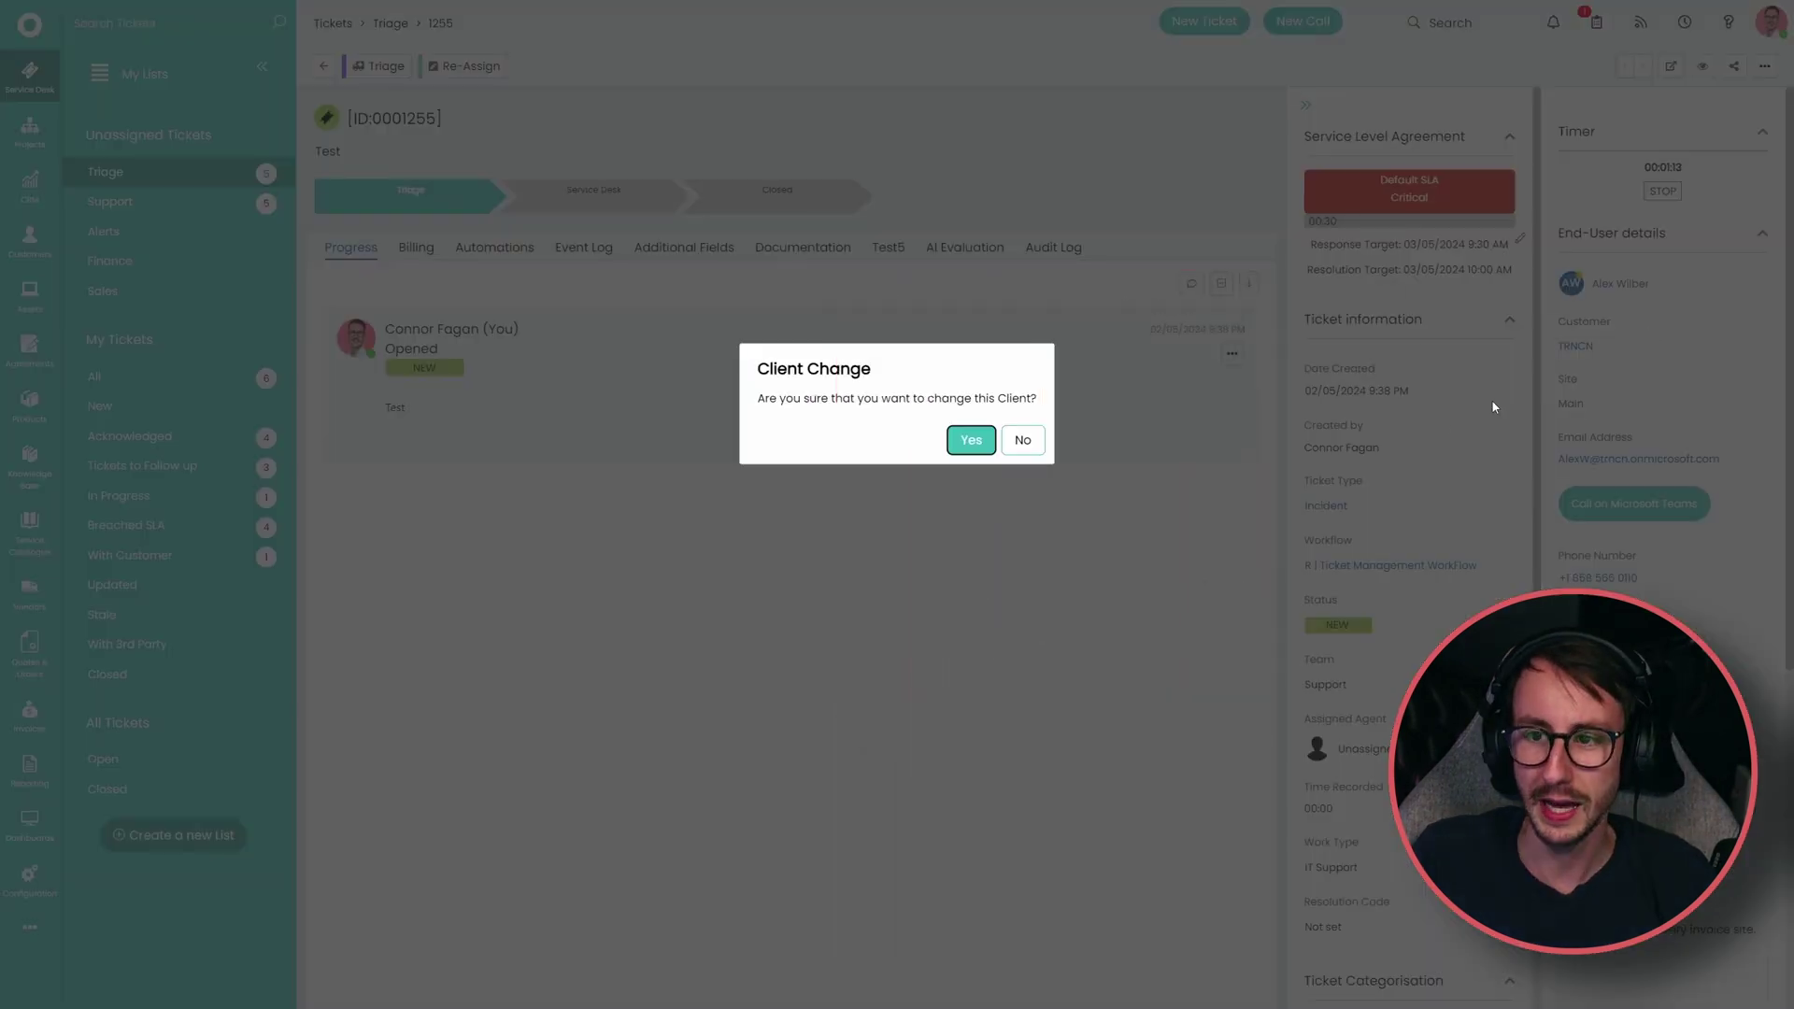
pyautogui.click(976, 442)
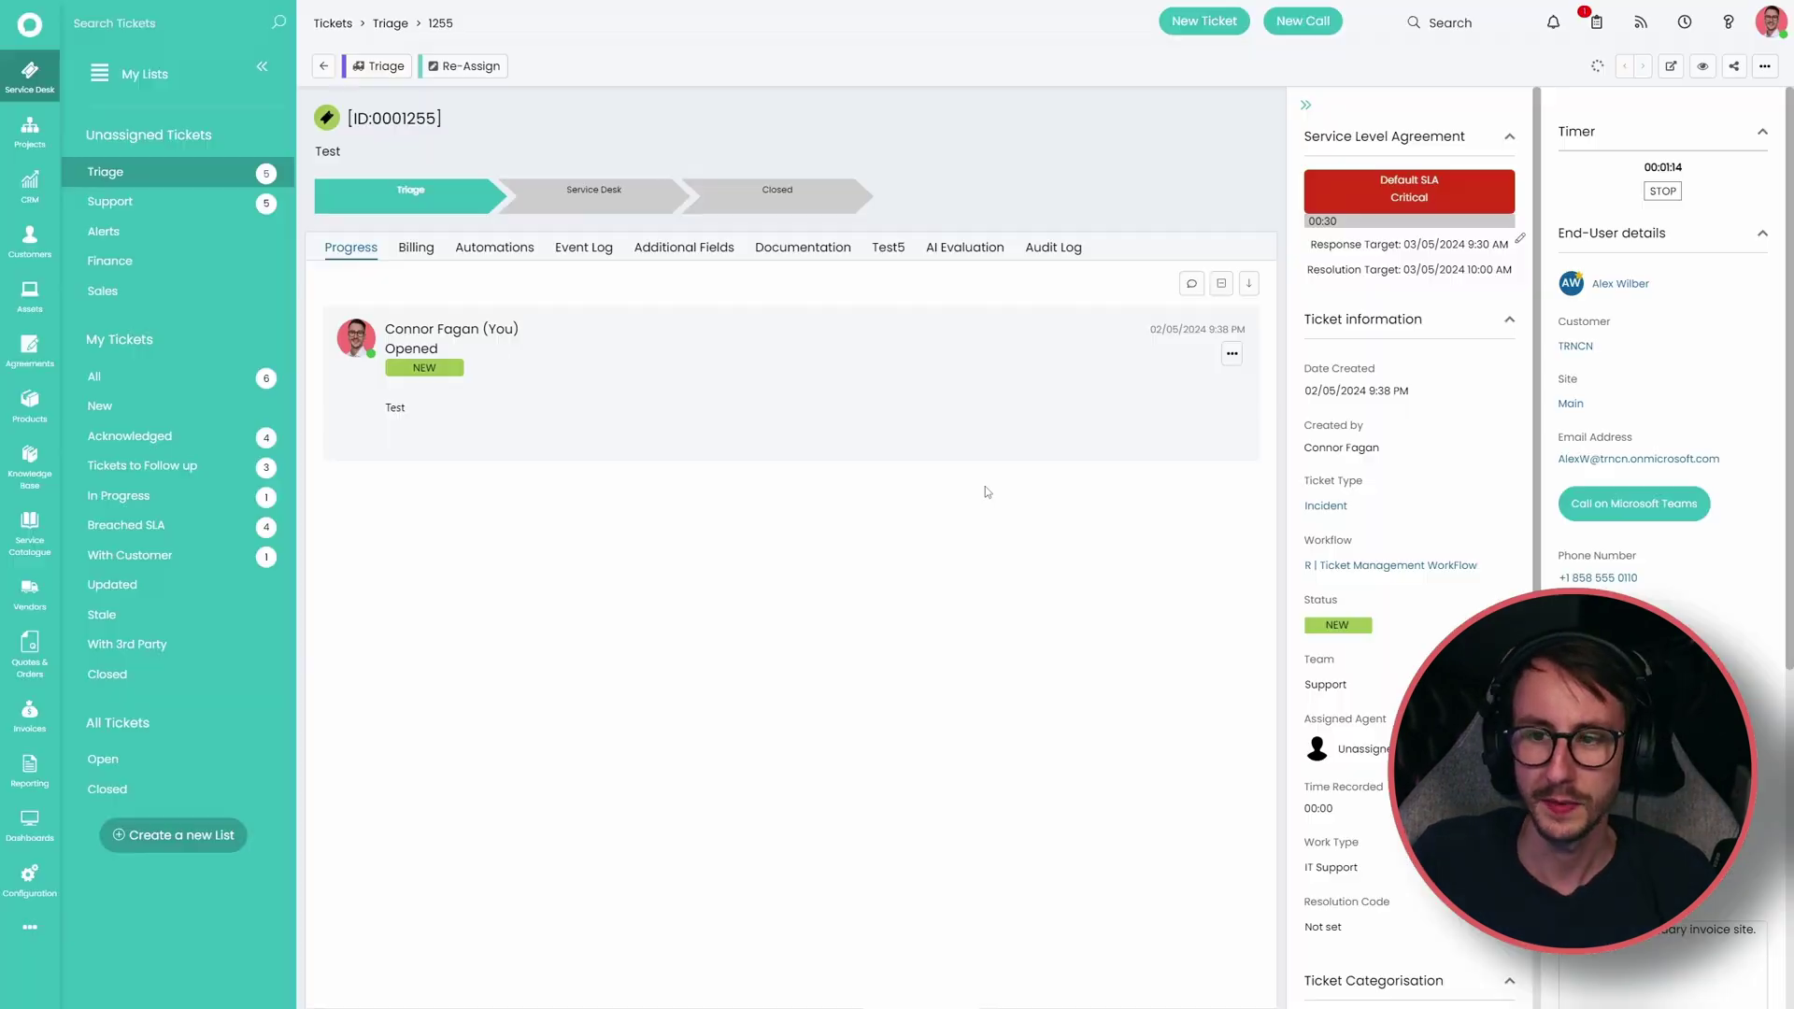
# Reopen ticket 0001255 to check its 'End-User is a VIP' notice, then return to the Triage list
pyautogui.click(324, 67)
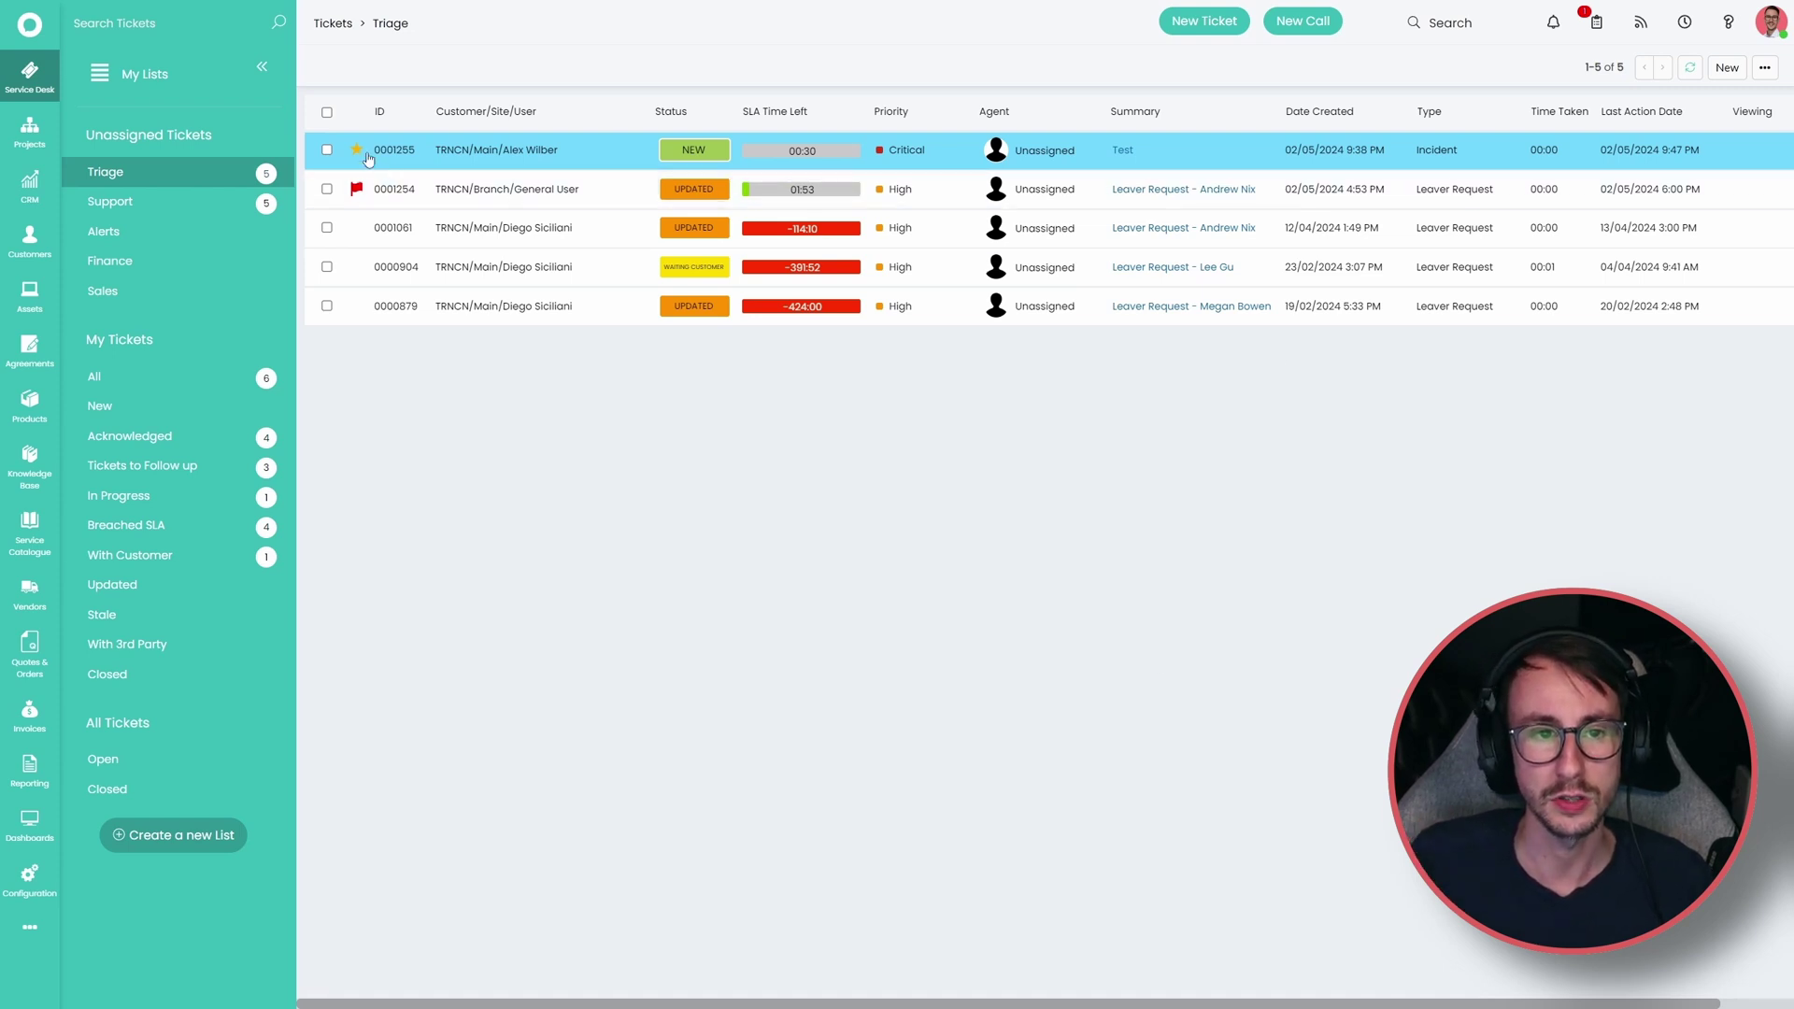
pyautogui.click(601, 149)
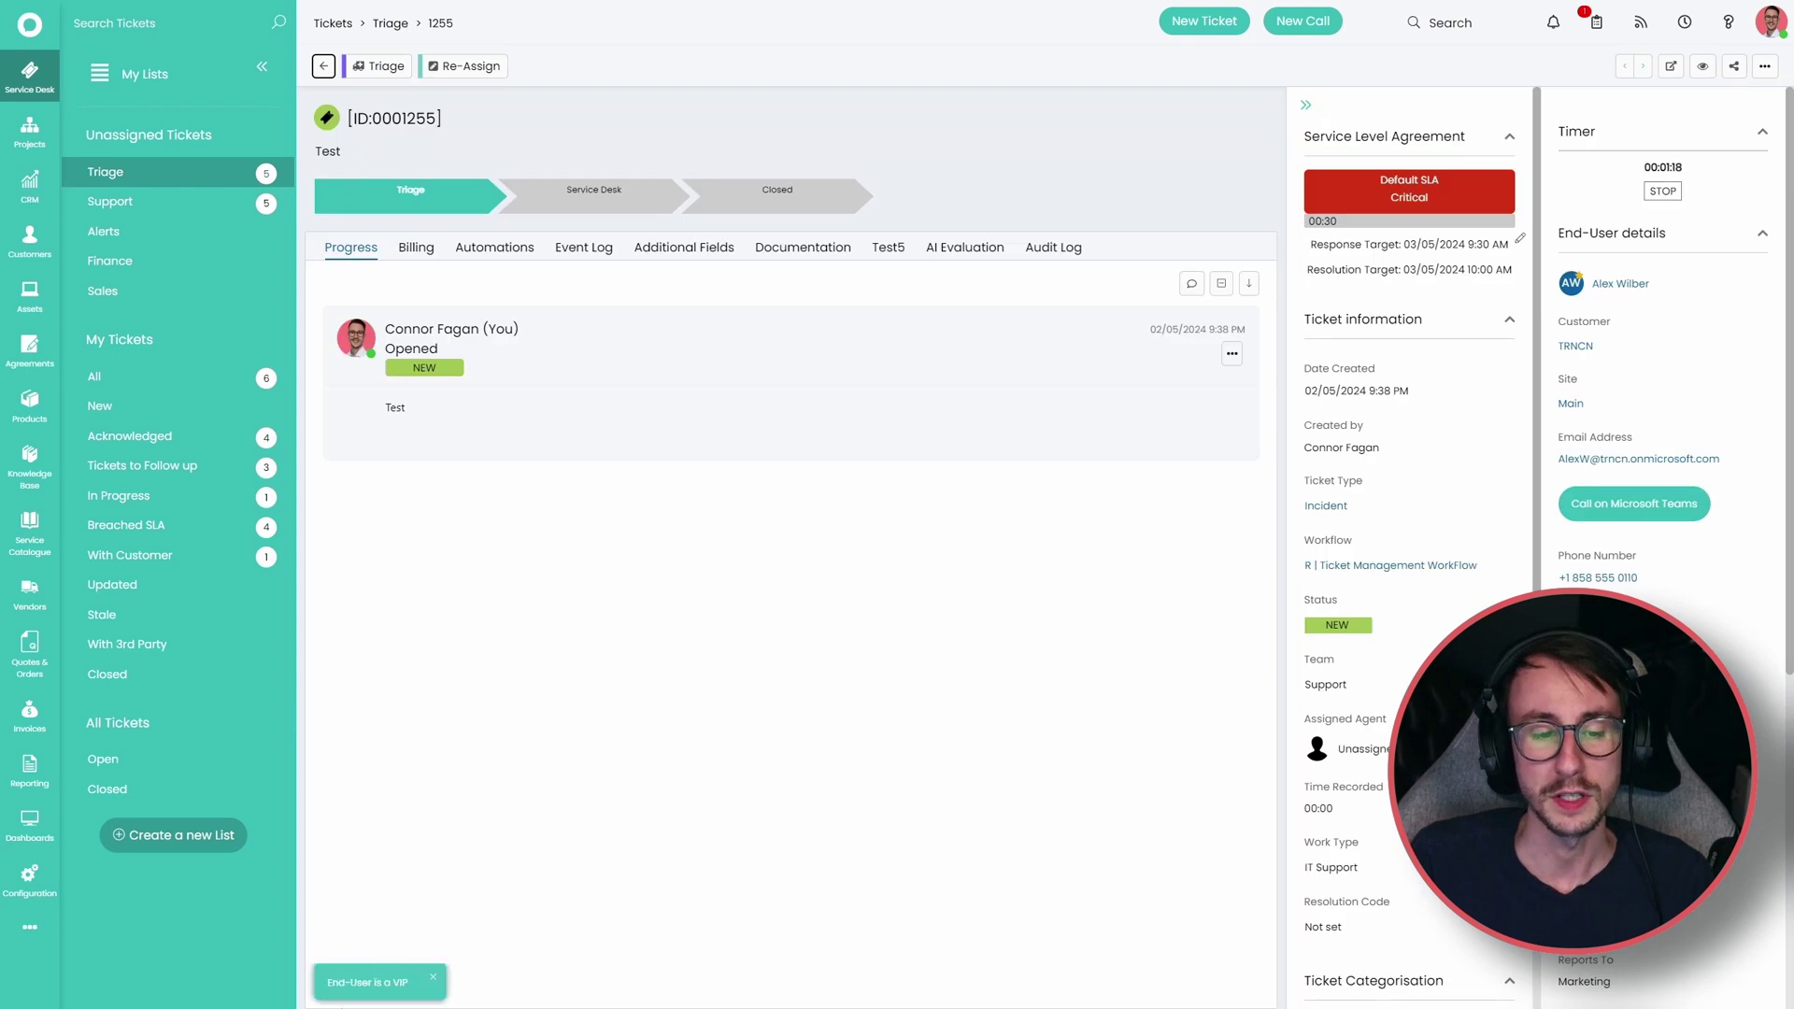
pyautogui.moveTo(326, 983); pyautogui.dragTo(410, 983)
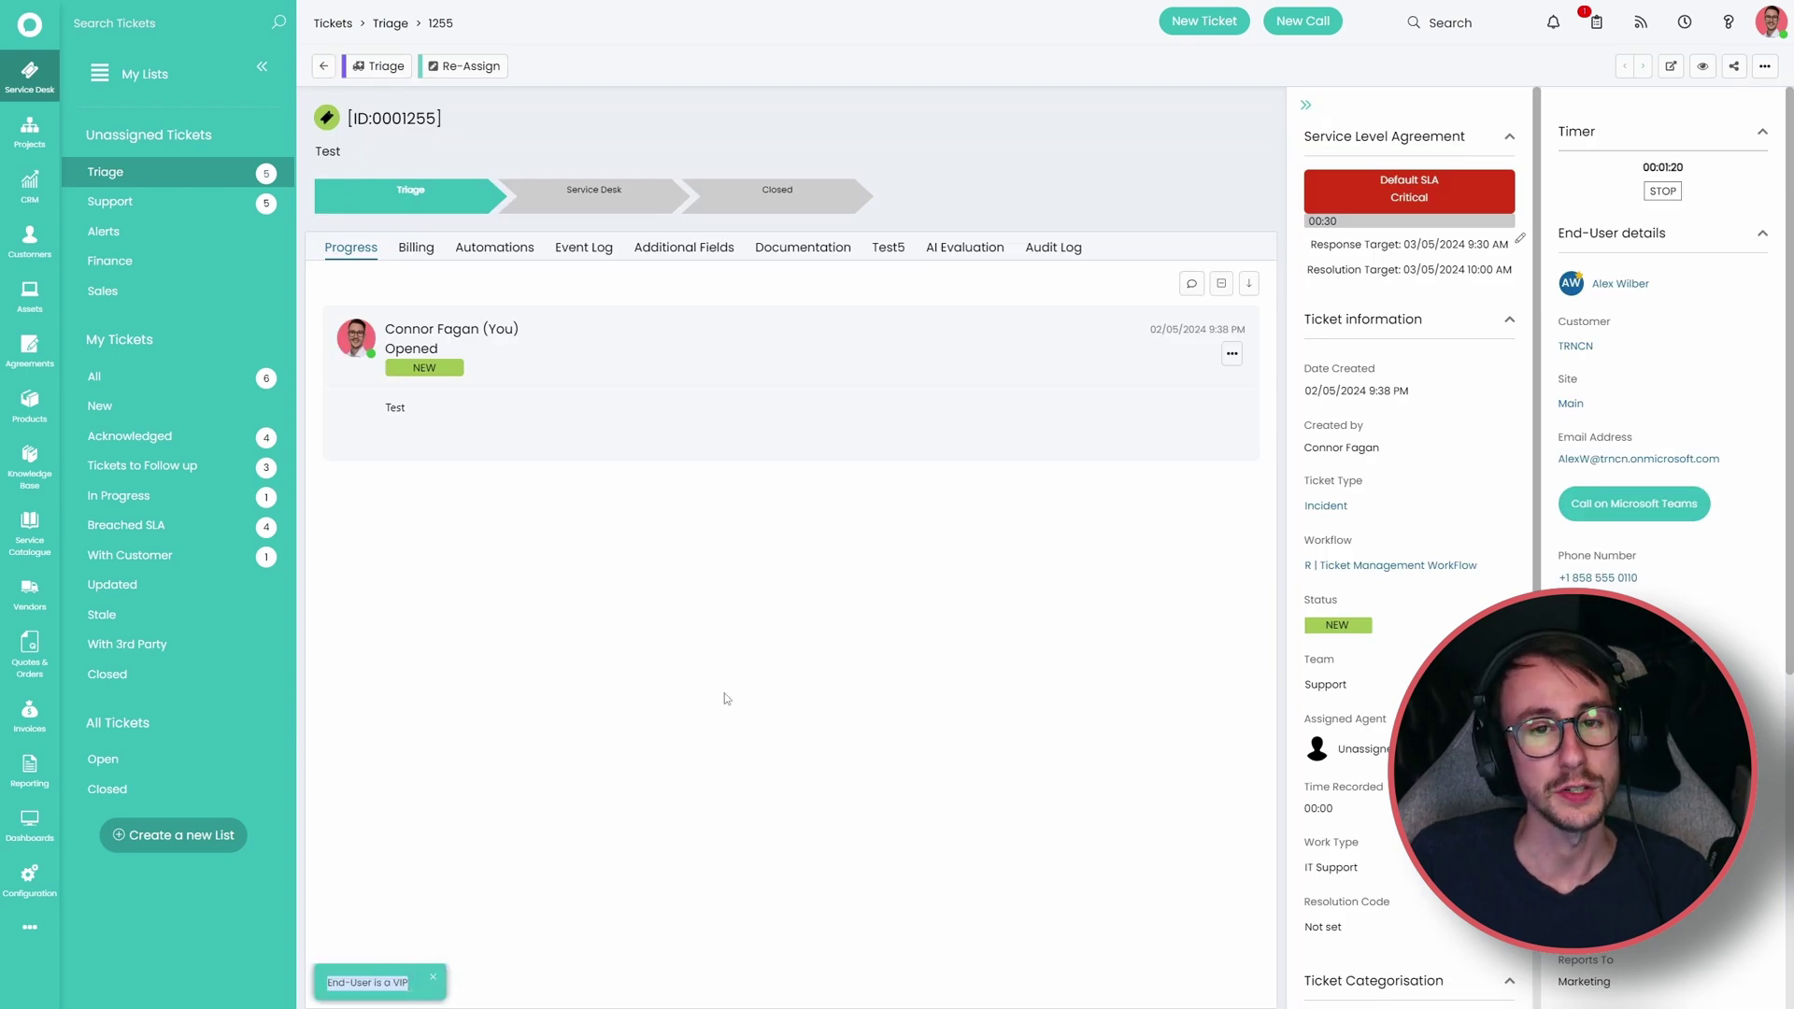
pyautogui.click(323, 66)
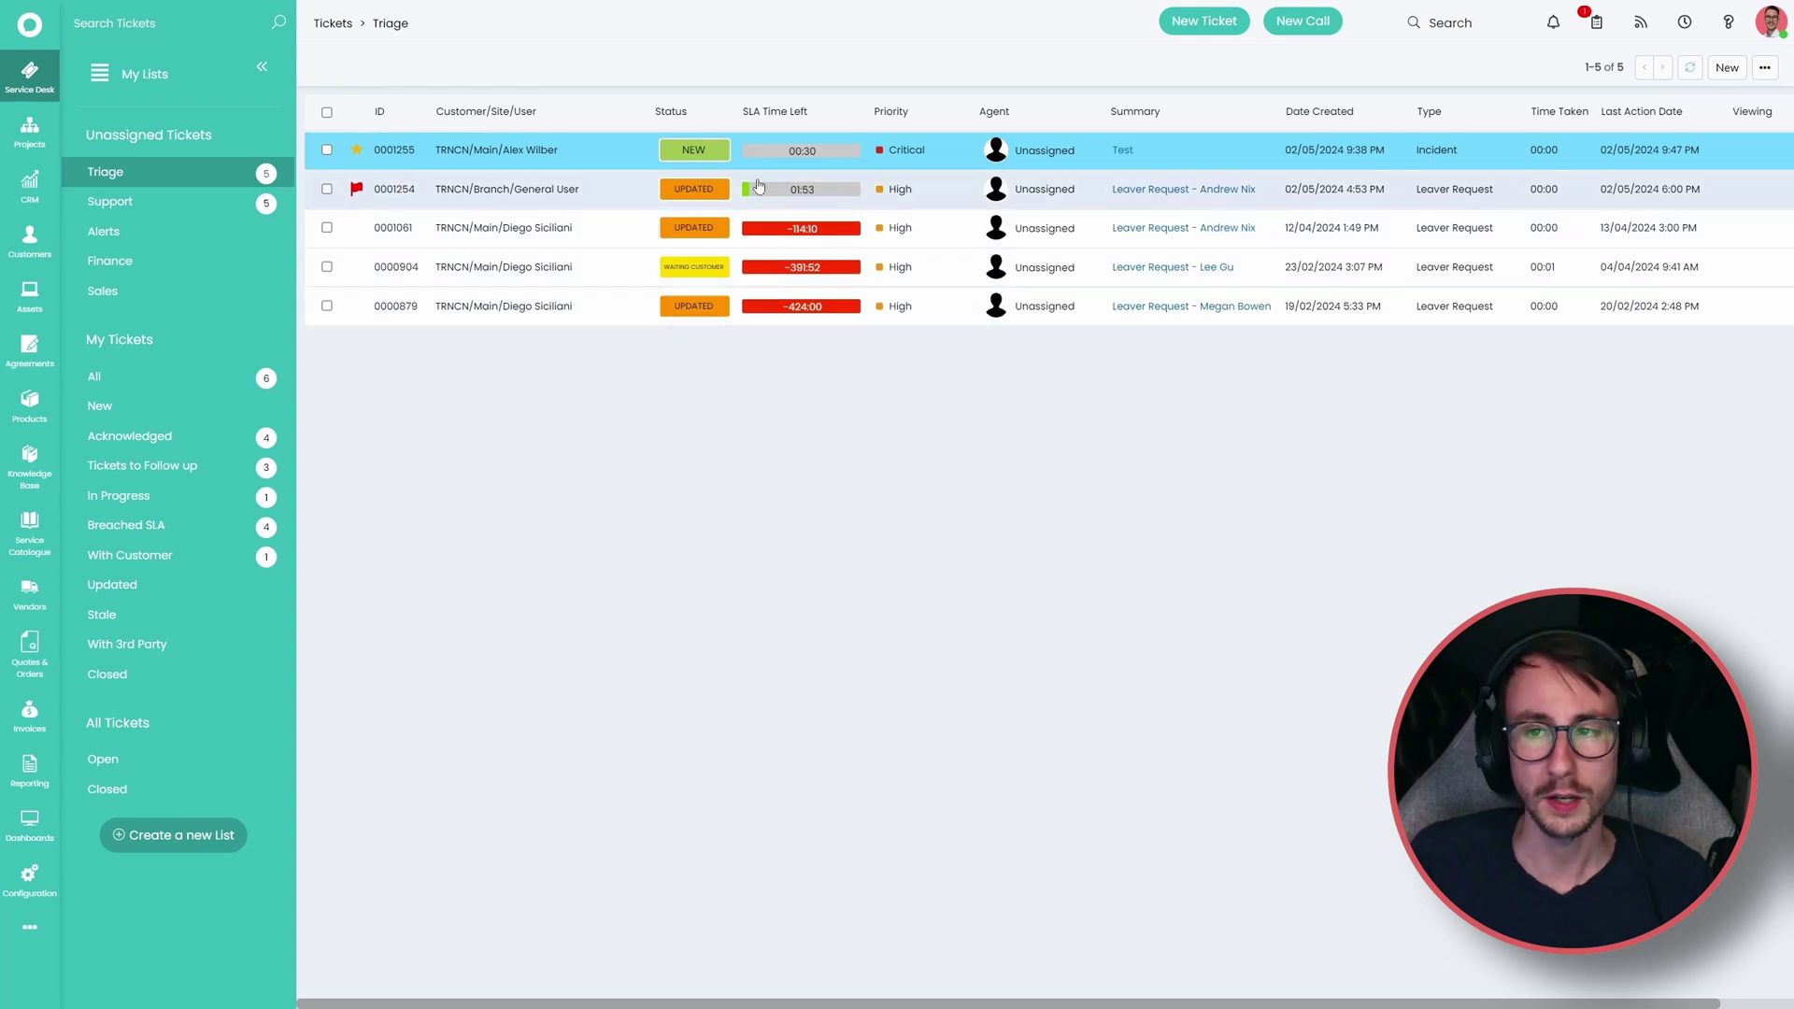
# Review the Service Desk View column profile's Flags column, close it unchanged, and open Configuration
pyautogui.click(1765, 68)
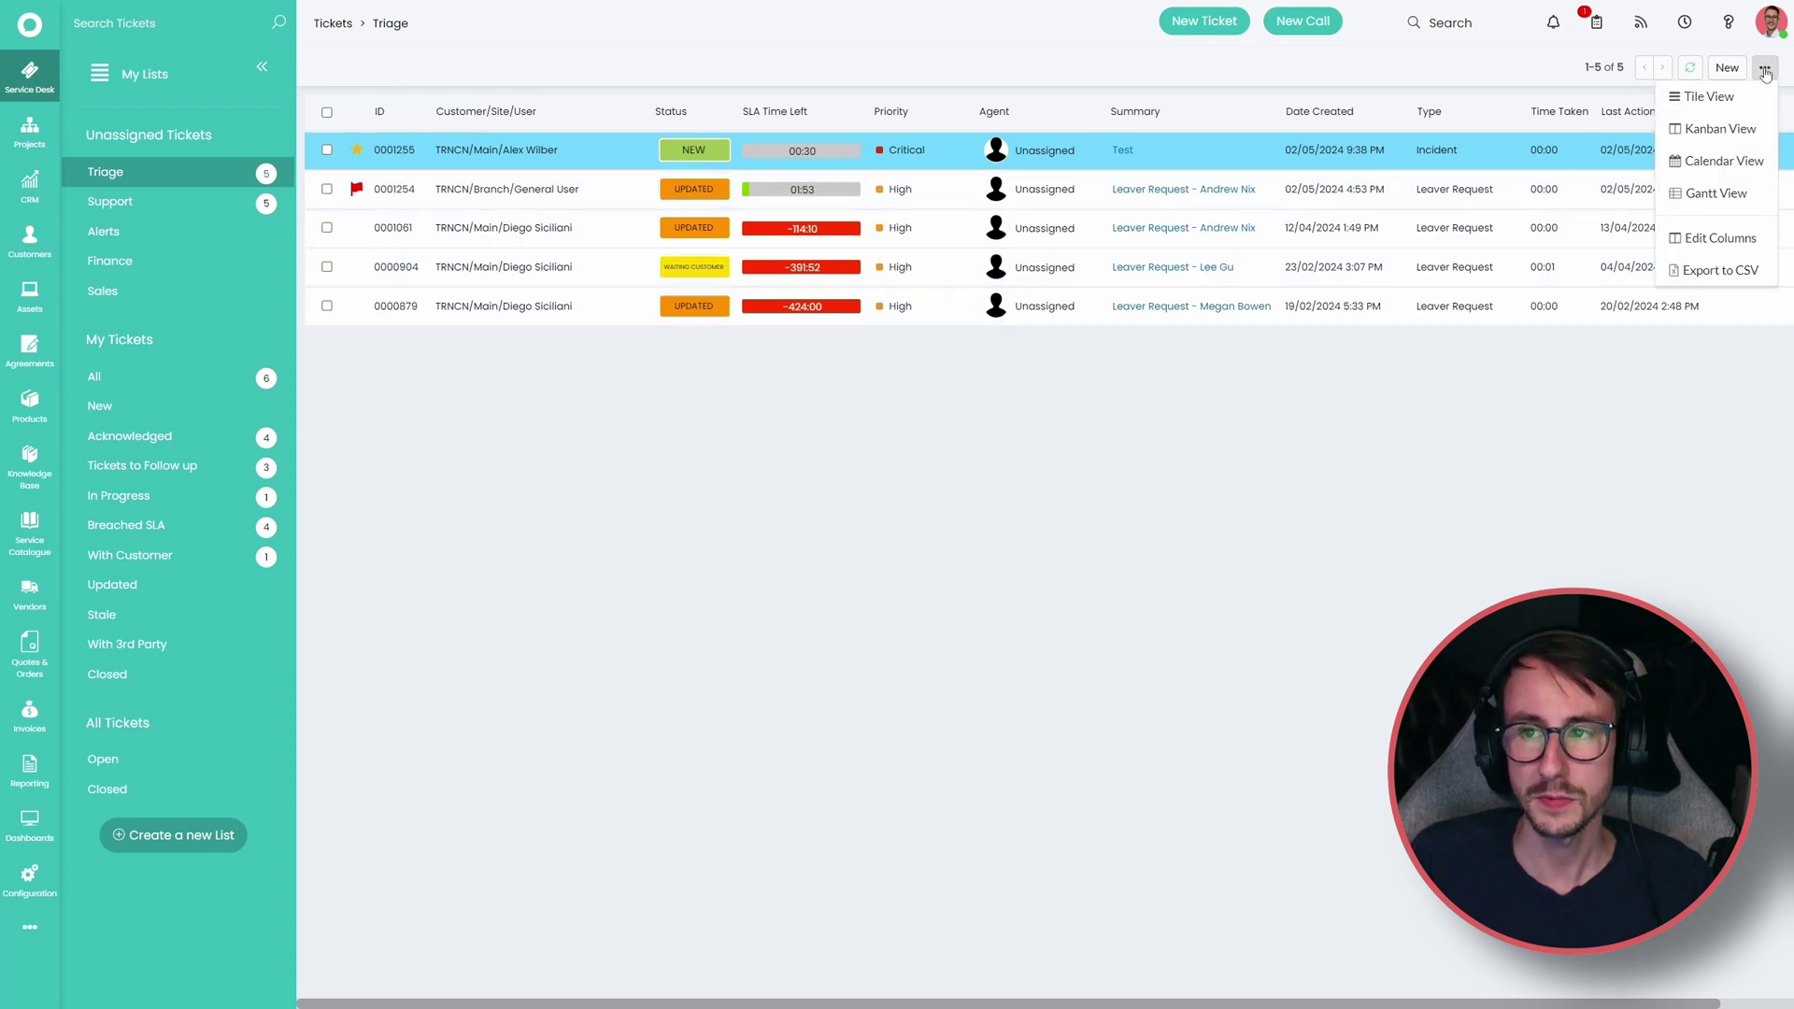
pyautogui.click(1719, 238)
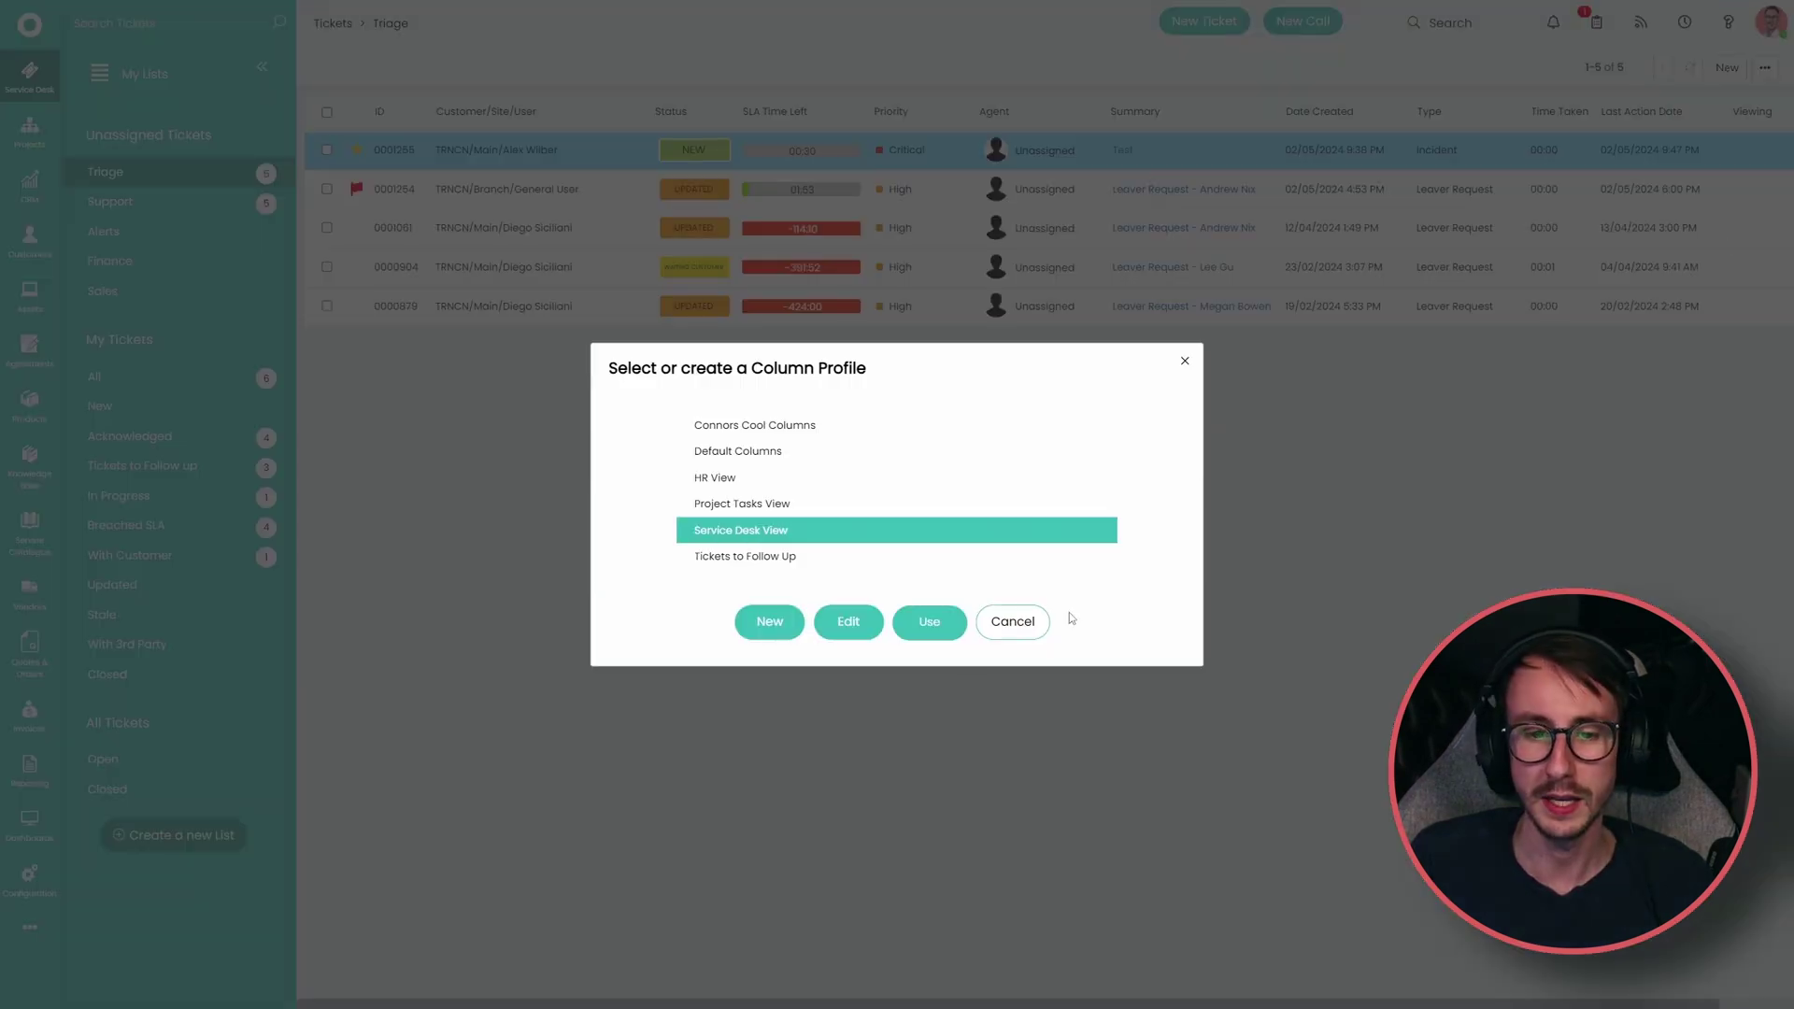
pyautogui.click(868, 631)
pyautogui.moveTo(695, 540); pyautogui.dragTo(736, 540)
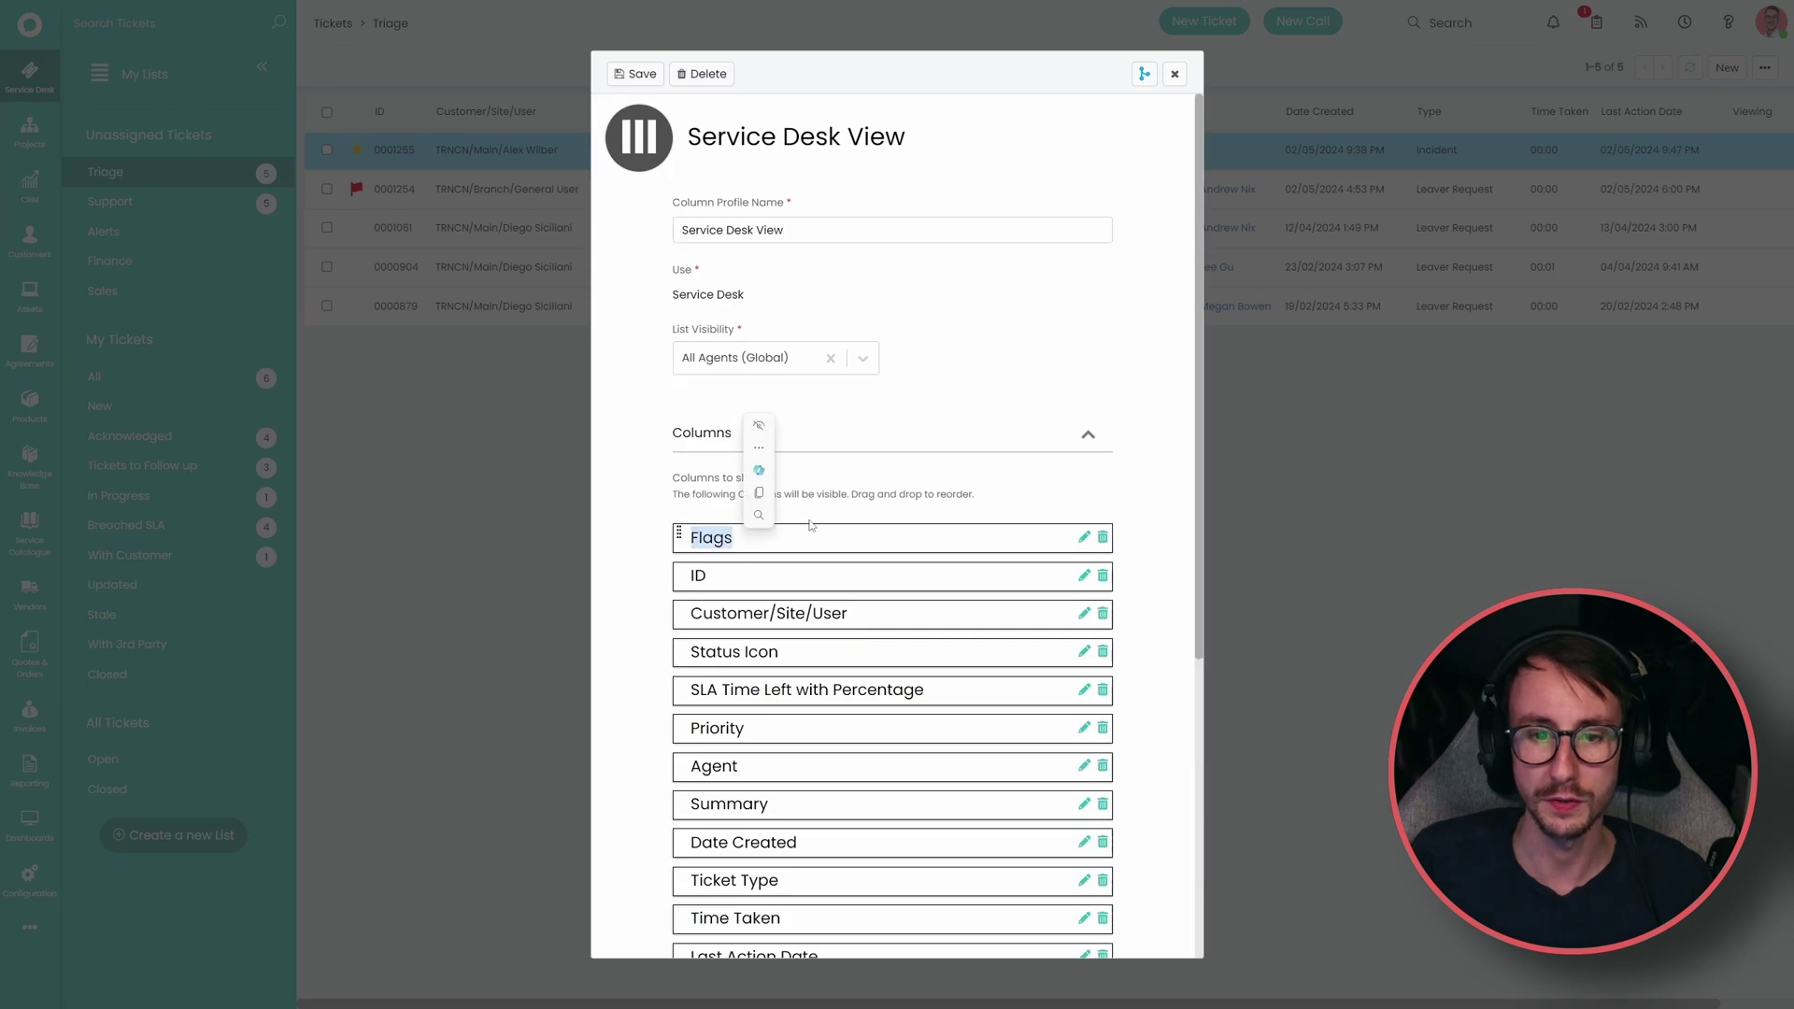
pyautogui.click(1176, 75)
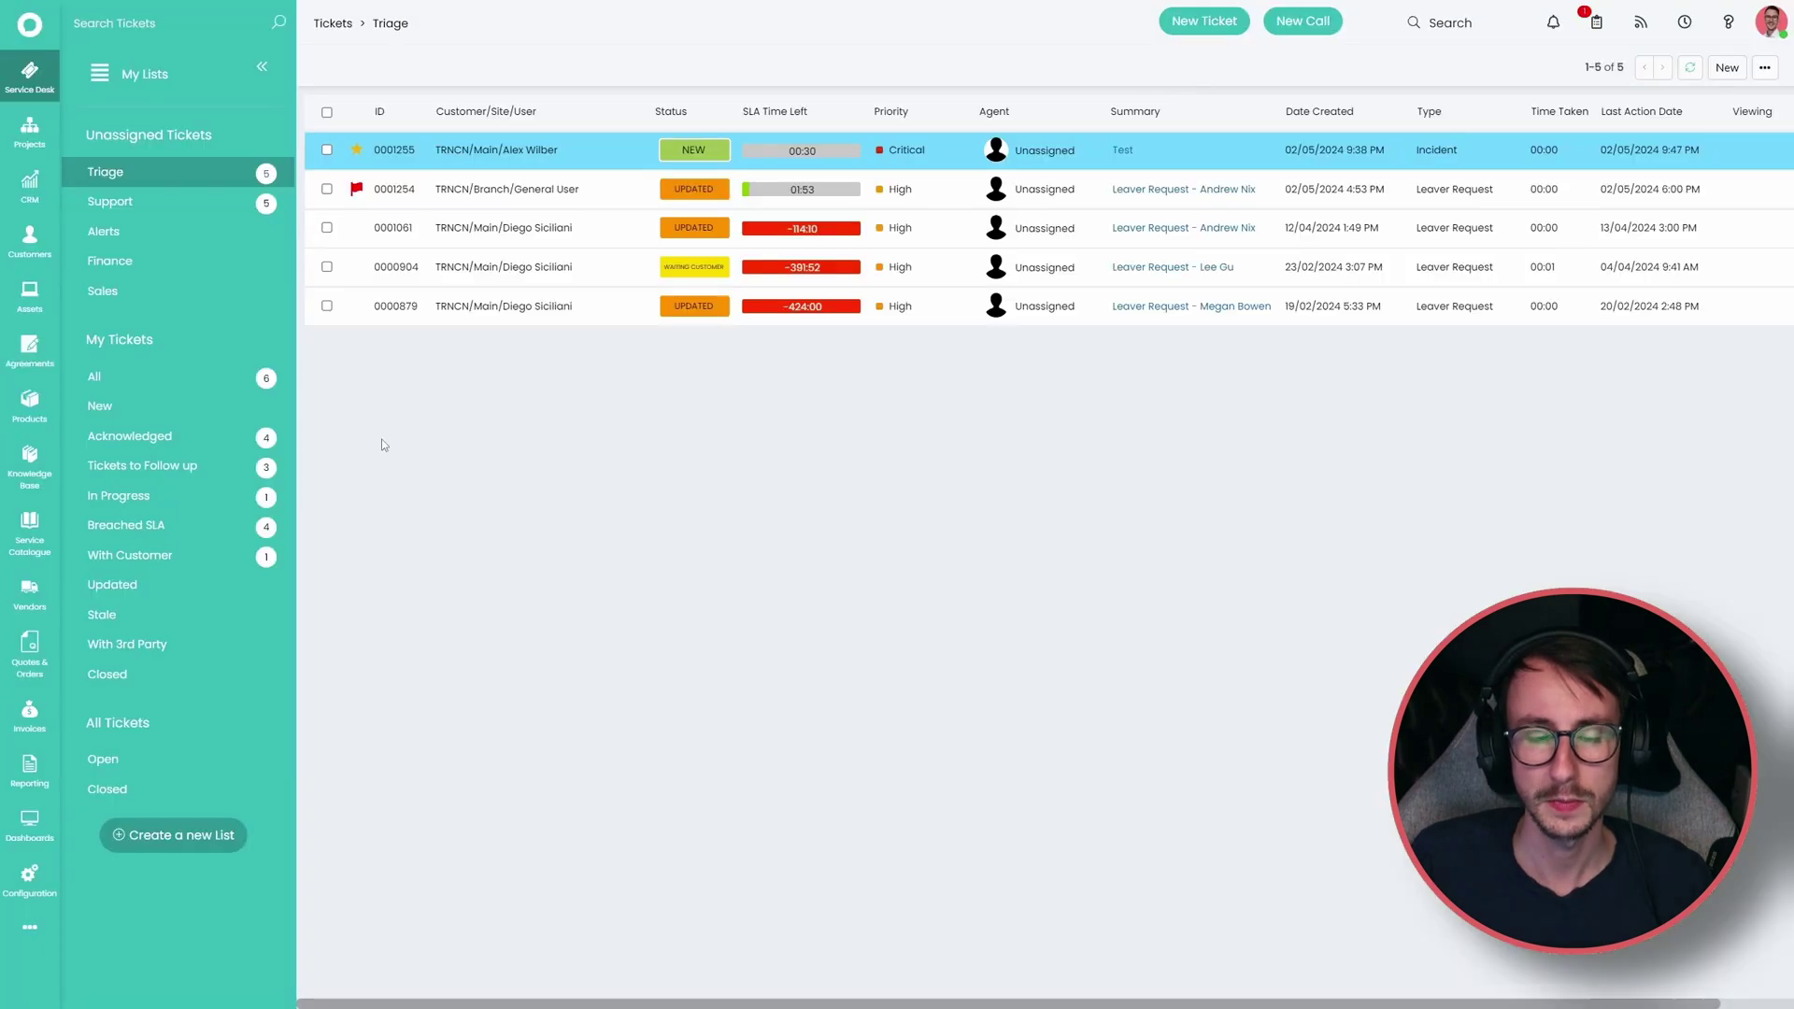
pyautogui.click(28, 878)
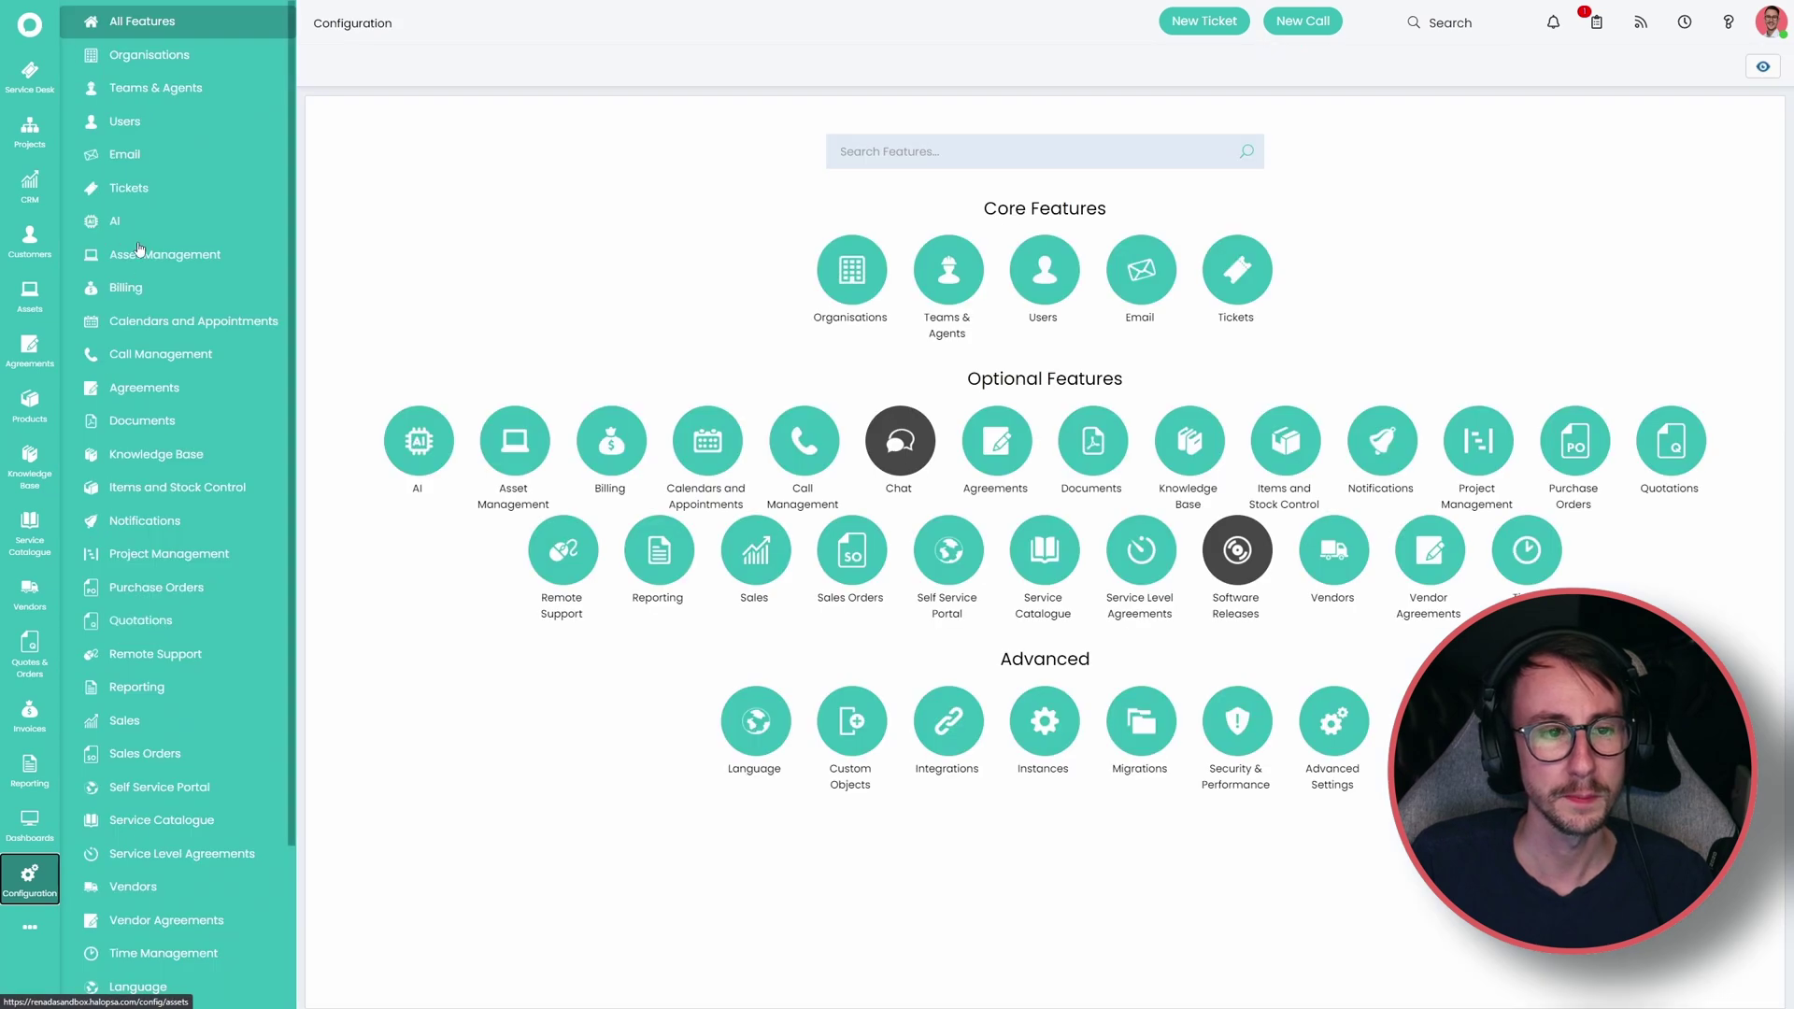
# Open the Priority Customer rule under Tickets > Rules and check its #73d8ff list colour
pyautogui.click(151, 183)
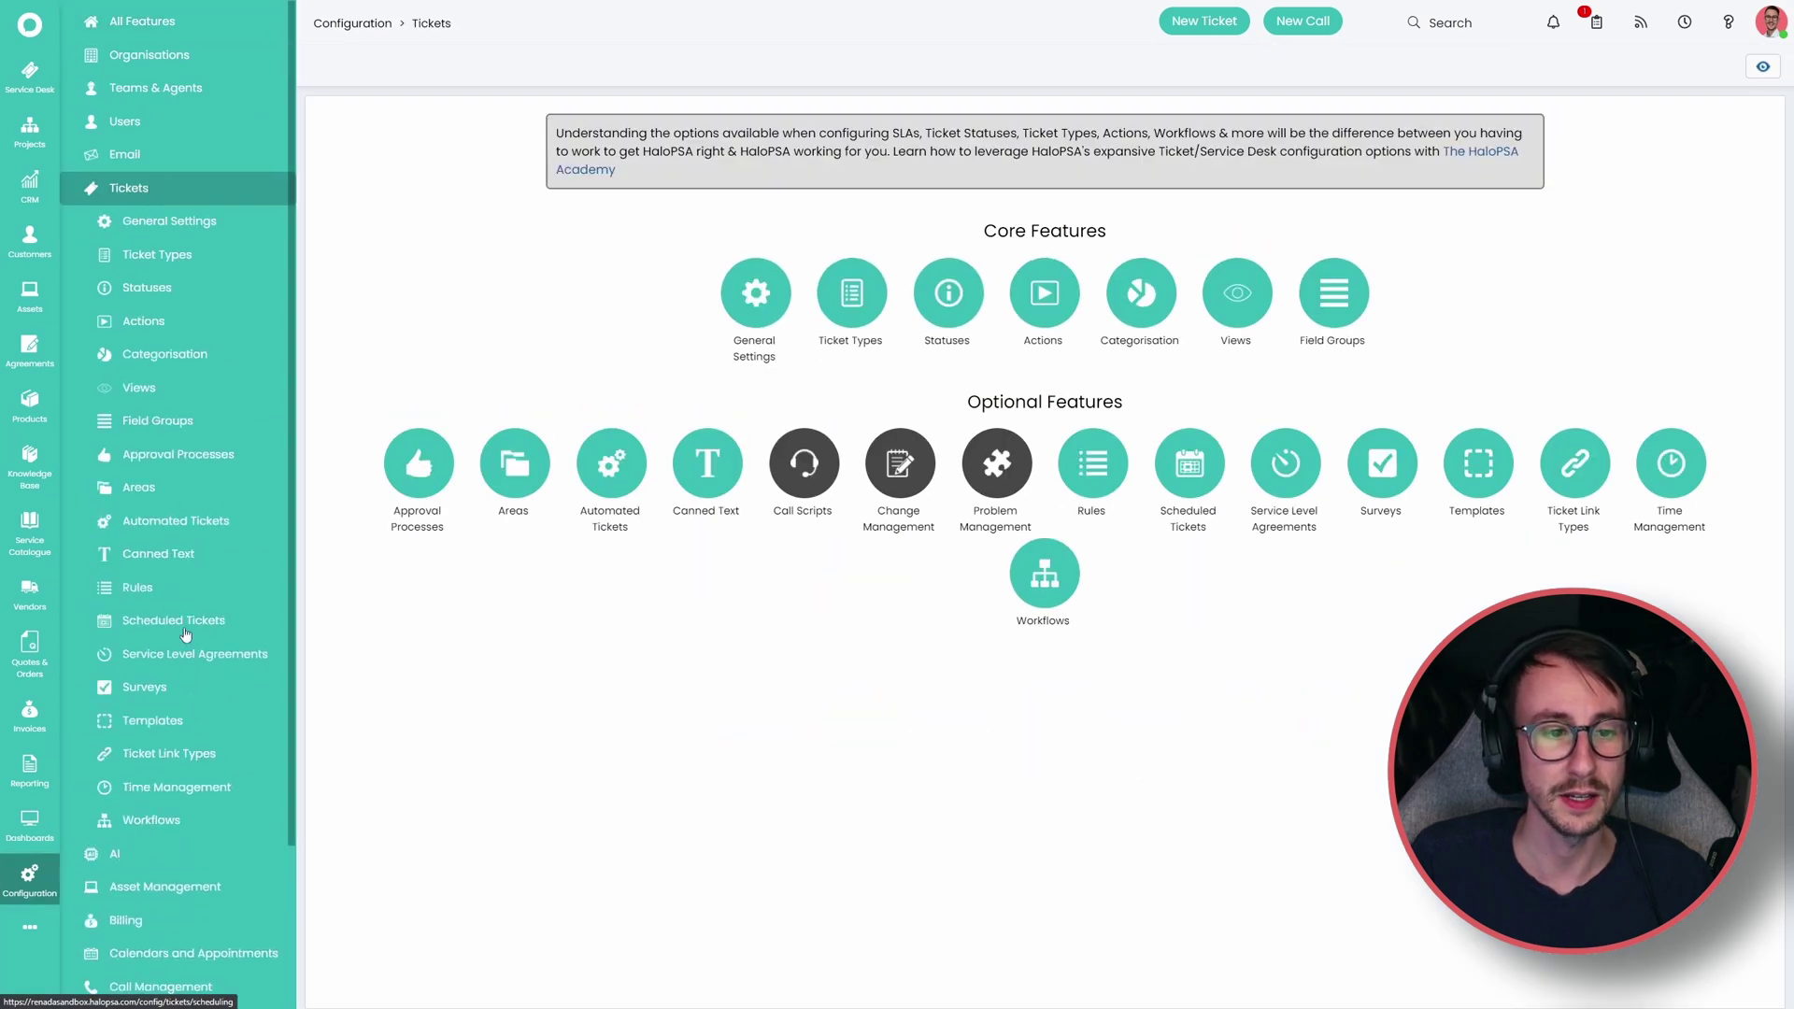
pyautogui.click(167, 597)
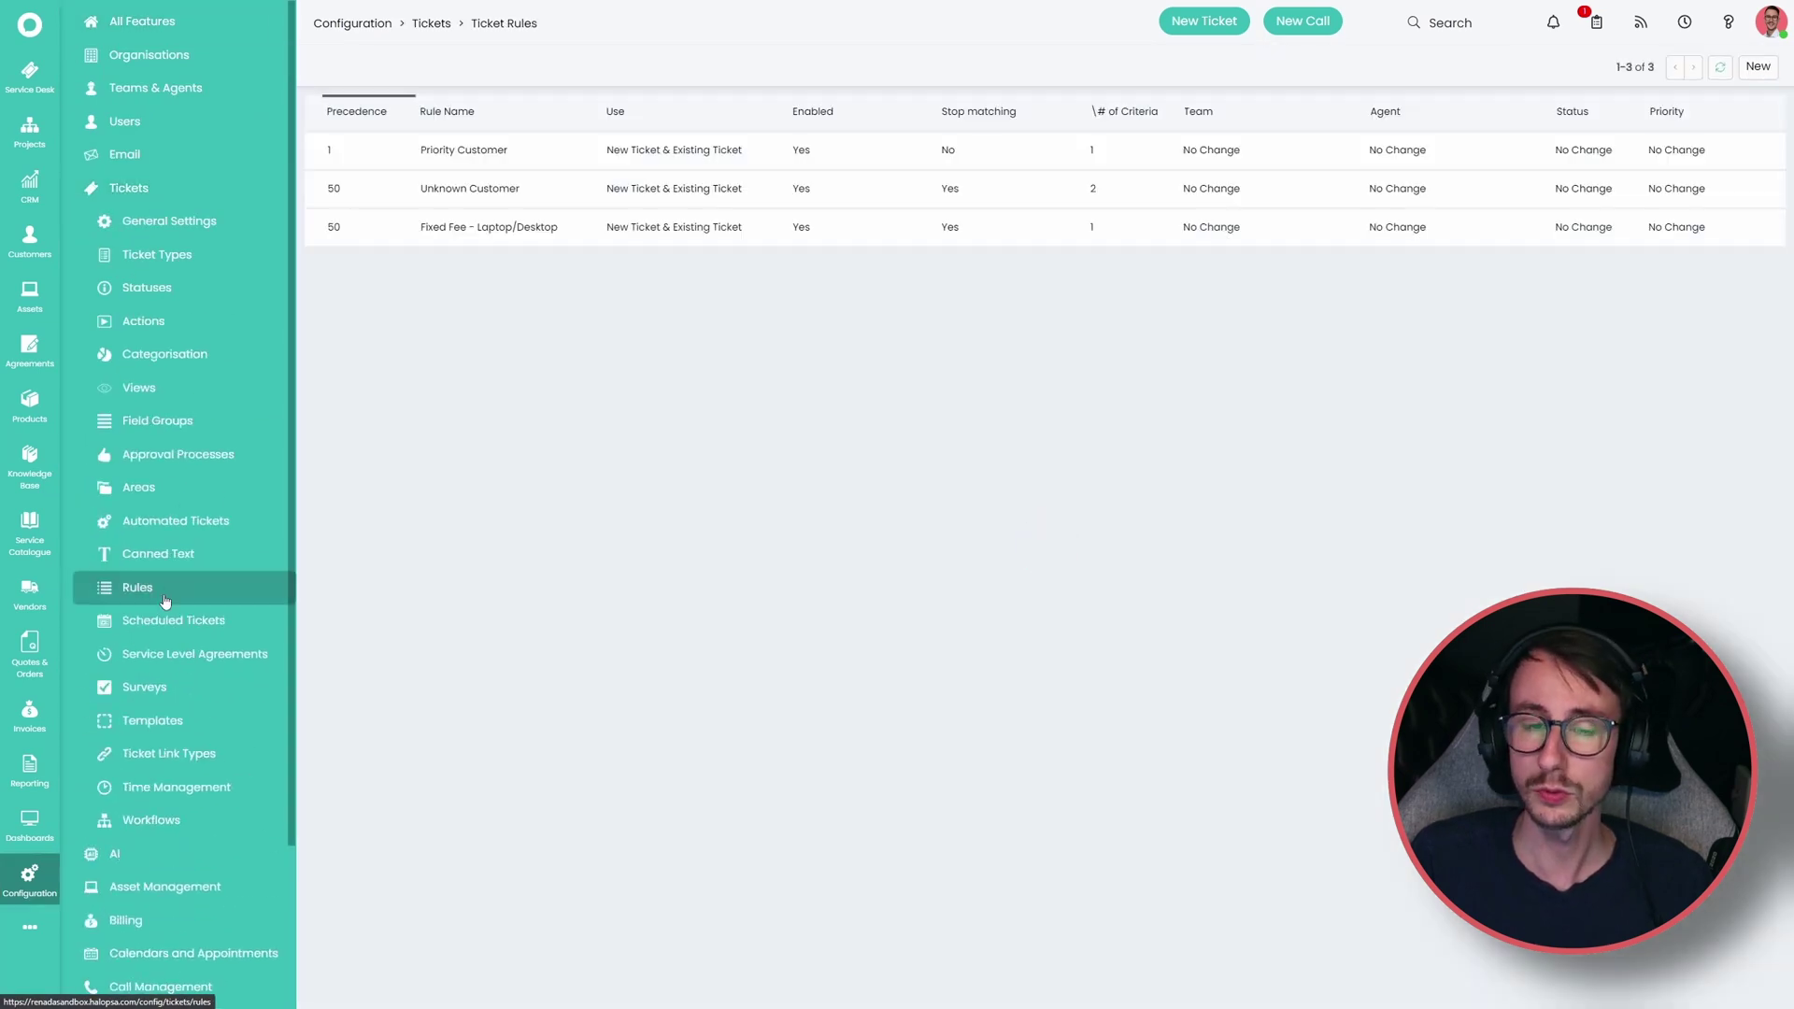
pyautogui.click(496, 150)
pyautogui.scroll(-10, 463, 504)
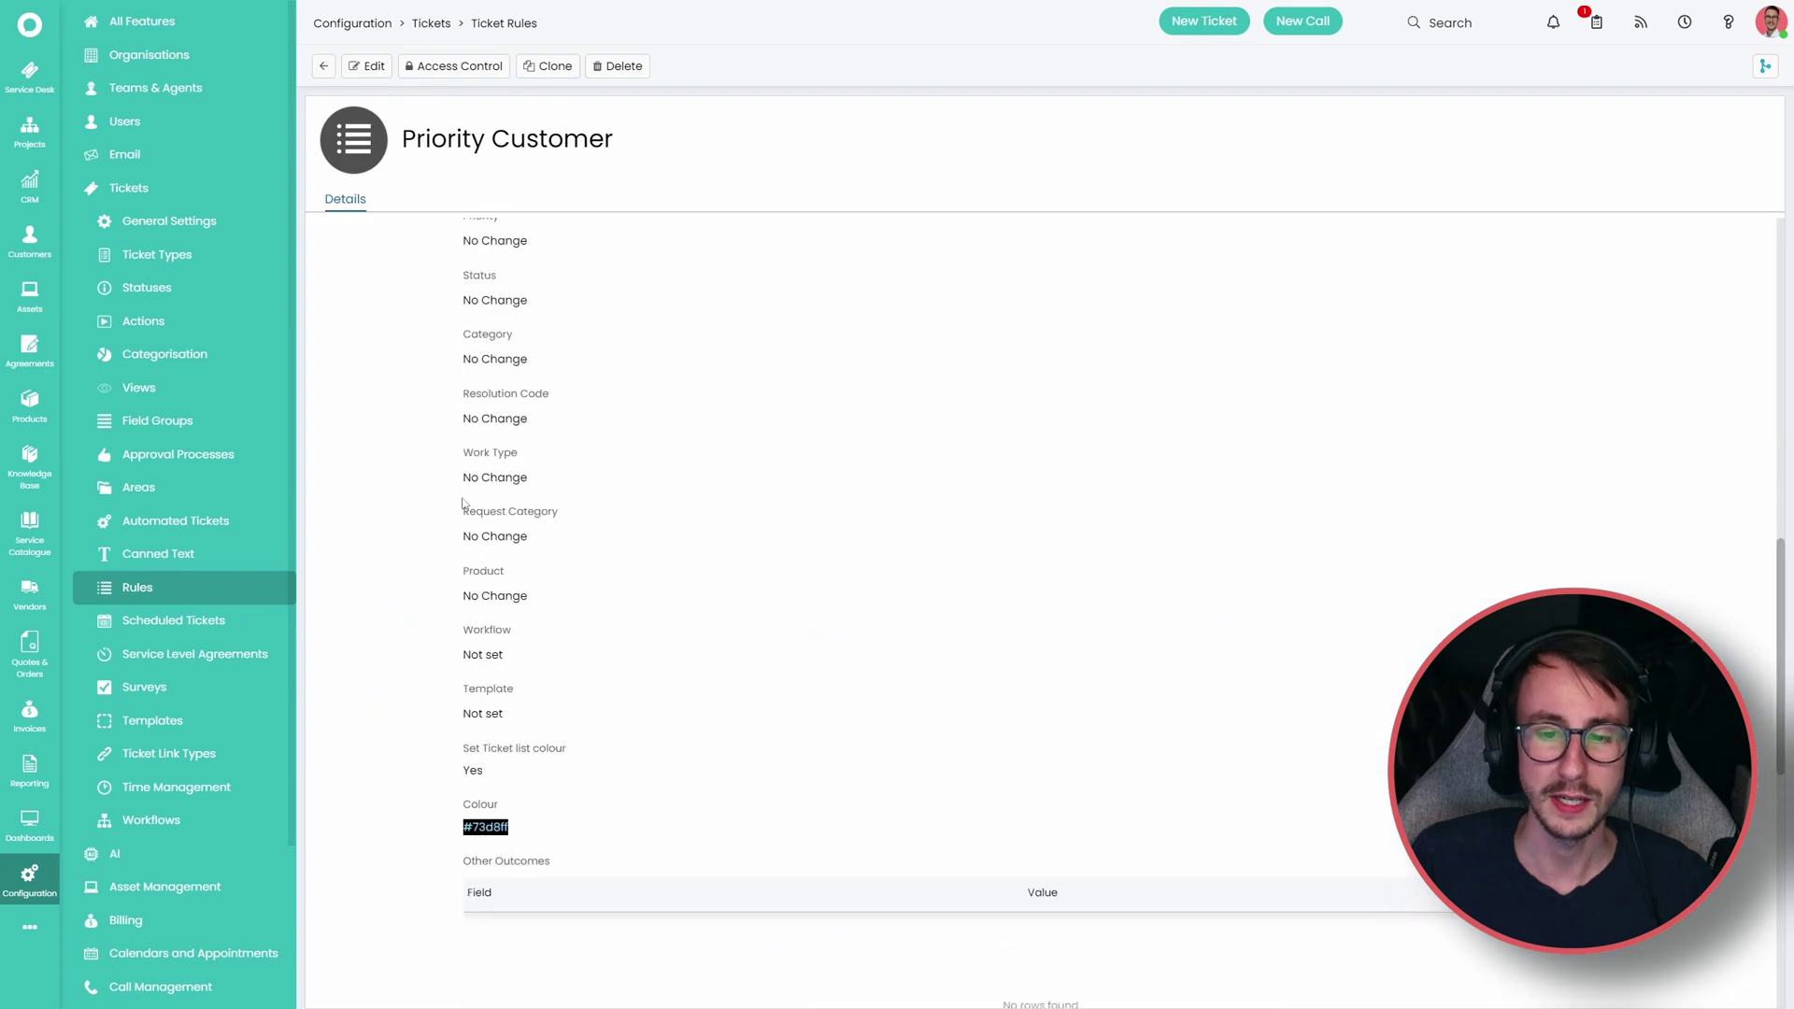